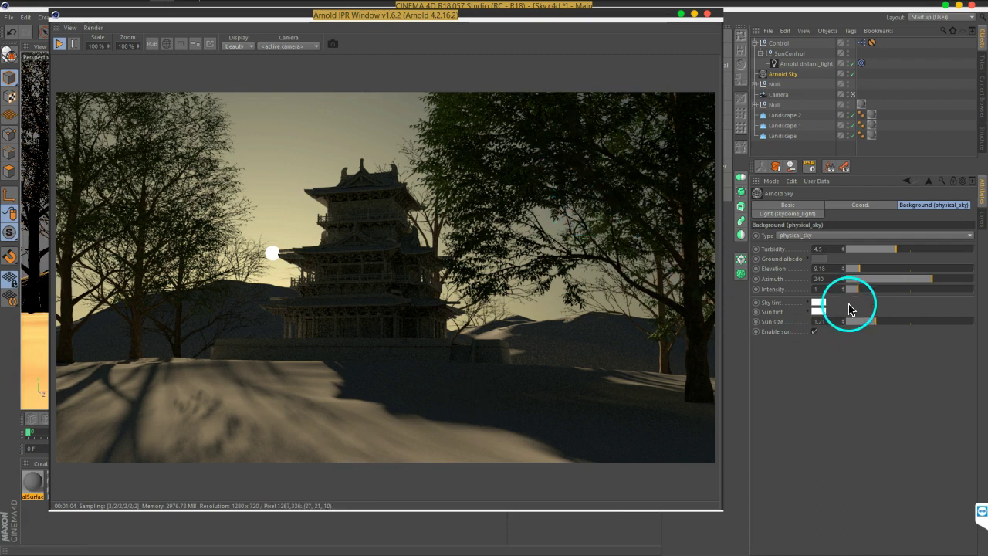
# Step: Lower the Arnold Sky intensity to 0.75, then bring up the distant light's settings
pyautogui.moveTo(855, 295); pyautogui.dragTo(854, 300)
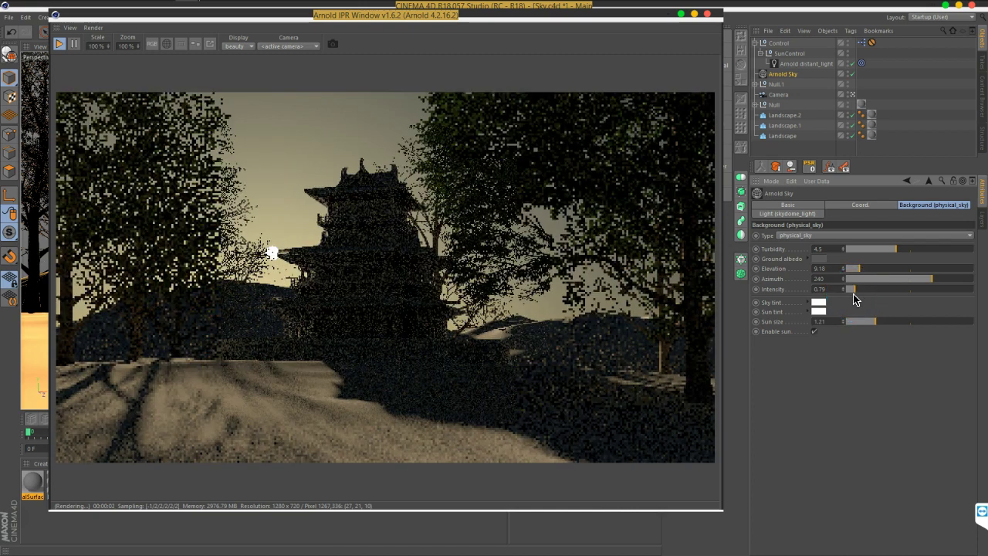
pyautogui.moveTo(854, 300); pyautogui.dragTo(777, 300)
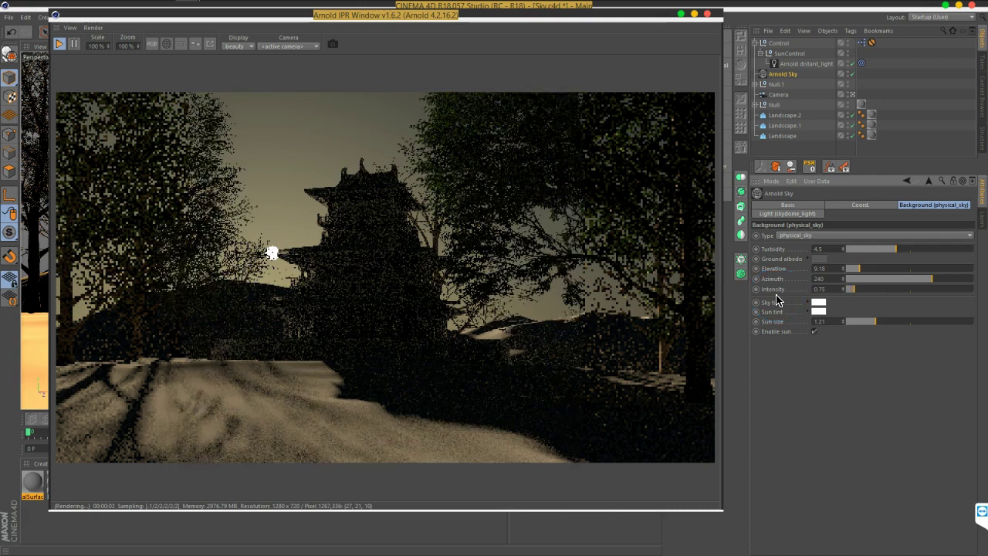
pyautogui.write('0.75')
pyautogui.press('Return')
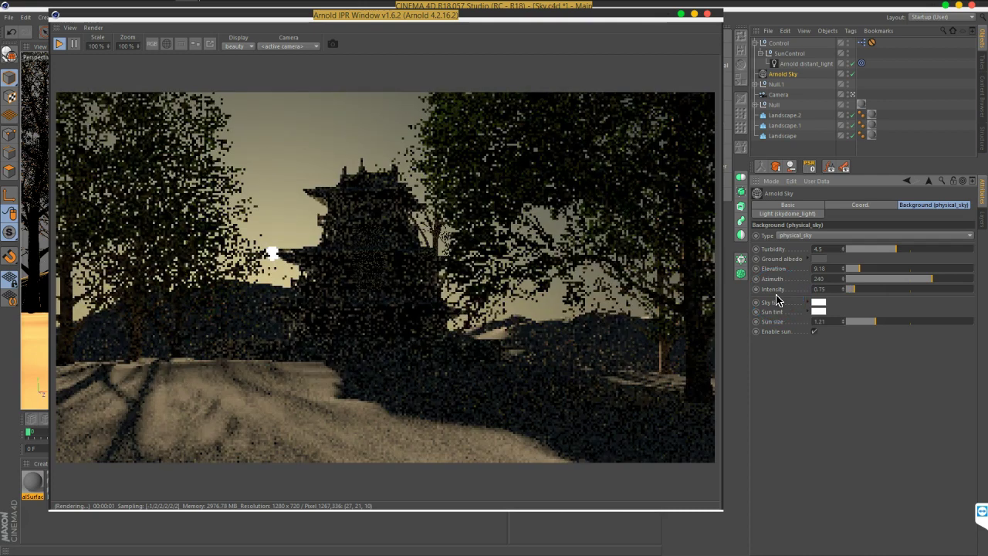
pyautogui.click(789, 65)
pyautogui.click(827, 204)
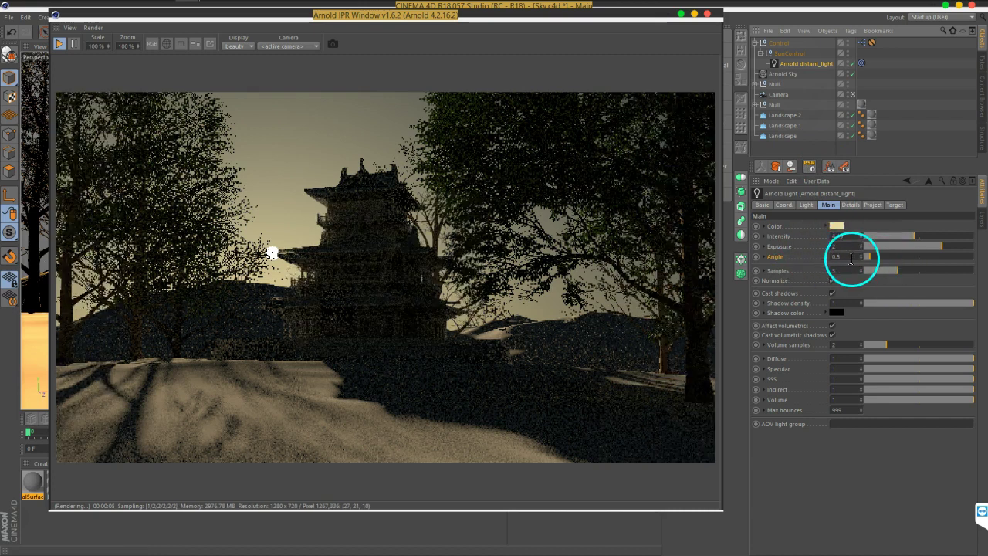
# Step: Raise the Arnold distant light's exposure to about 3.16
pyautogui.moveTo(943, 253); pyautogui.dragTo(954, 253)
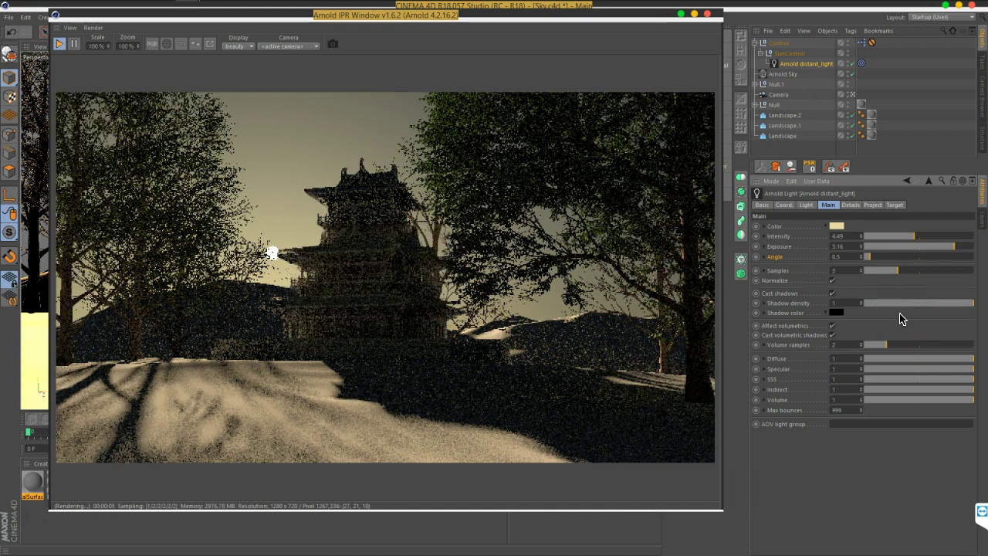
pyautogui.moveTo(633, 324); pyautogui.dragTo(575, 332)
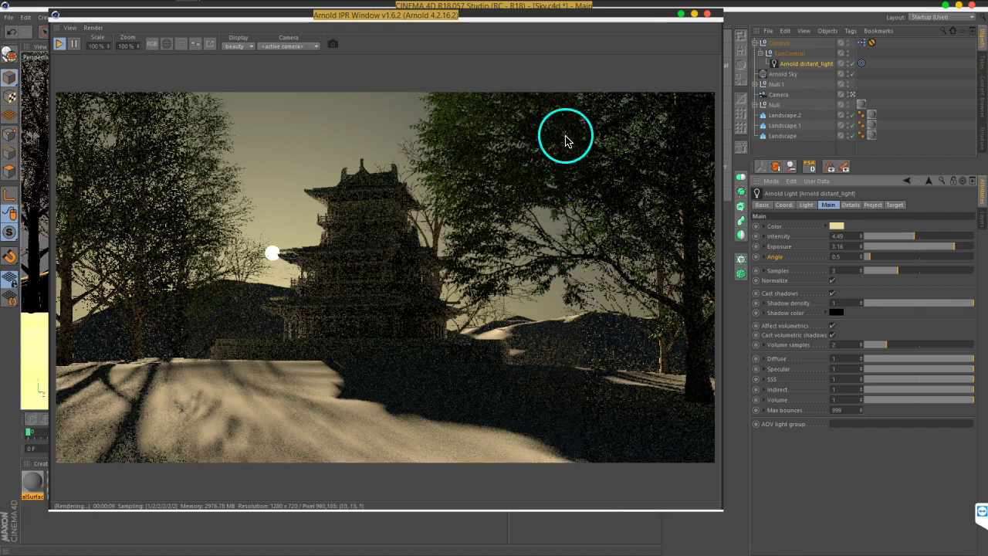
# Step: Create an Arnold Volume > Atmosphere > atmospheric_scattering material in the Material Manager
pyautogui.moveTo(357, 28); pyautogui.dragTo(477, 37)
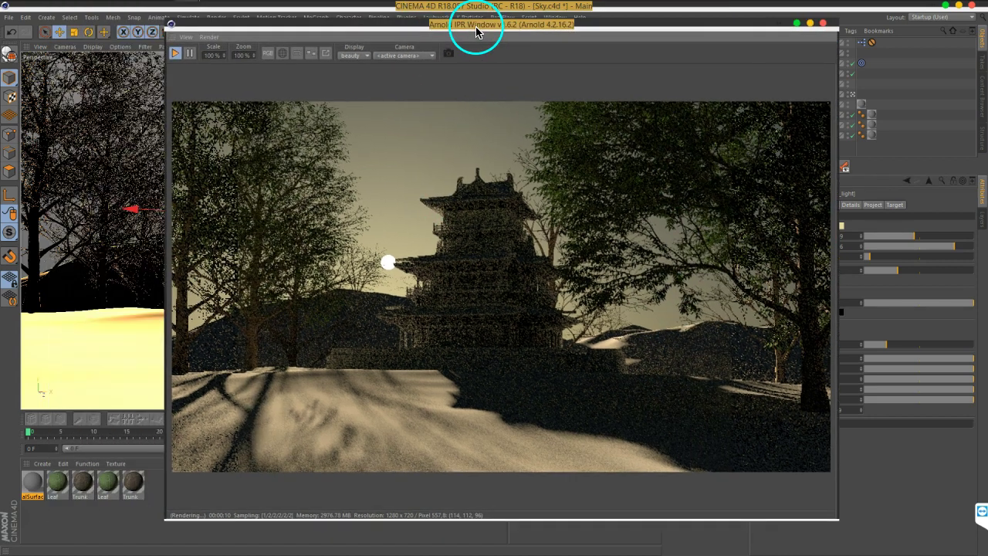
pyautogui.click(39, 464)
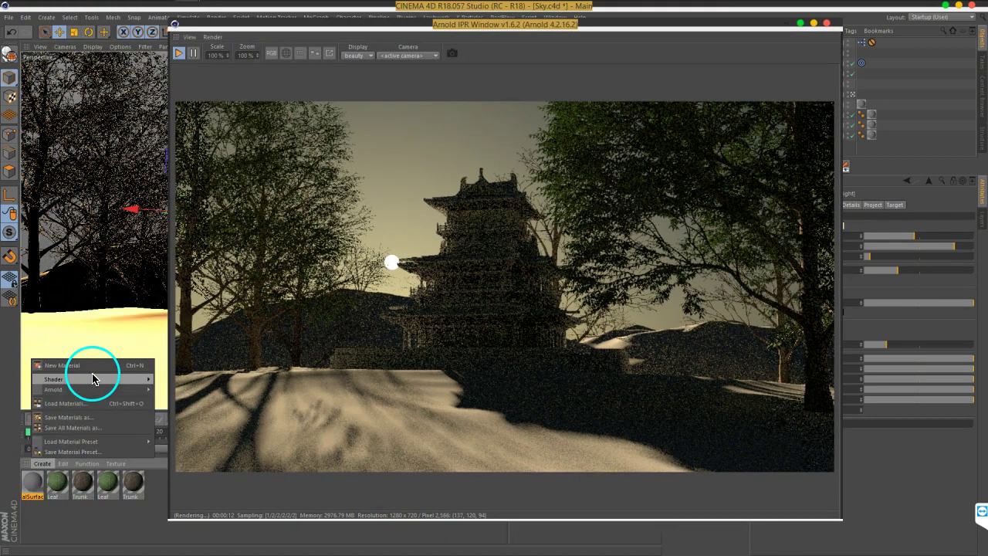
pyautogui.moveTo(53, 389)
pyautogui.moveTo(169, 390)
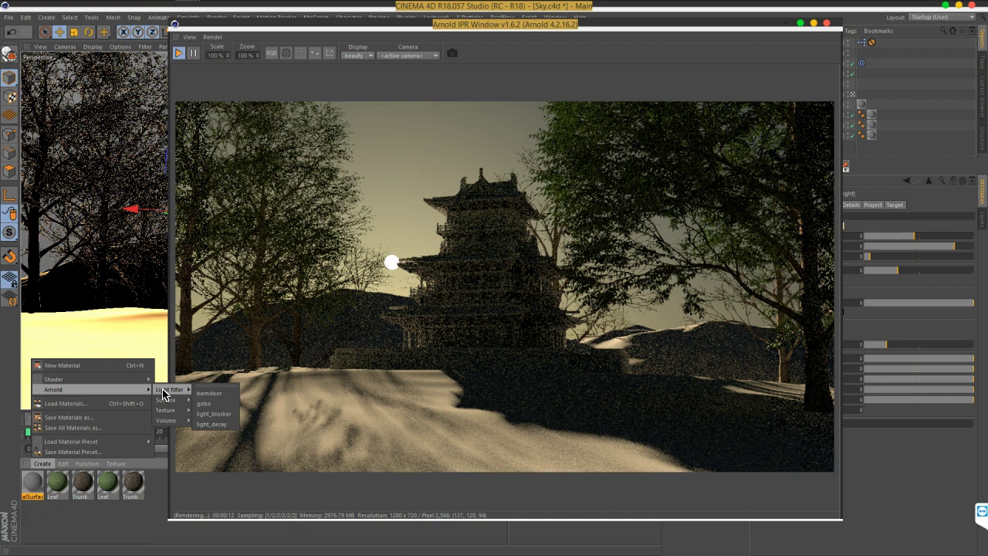
pyautogui.click(168, 427)
pyautogui.click(229, 424)
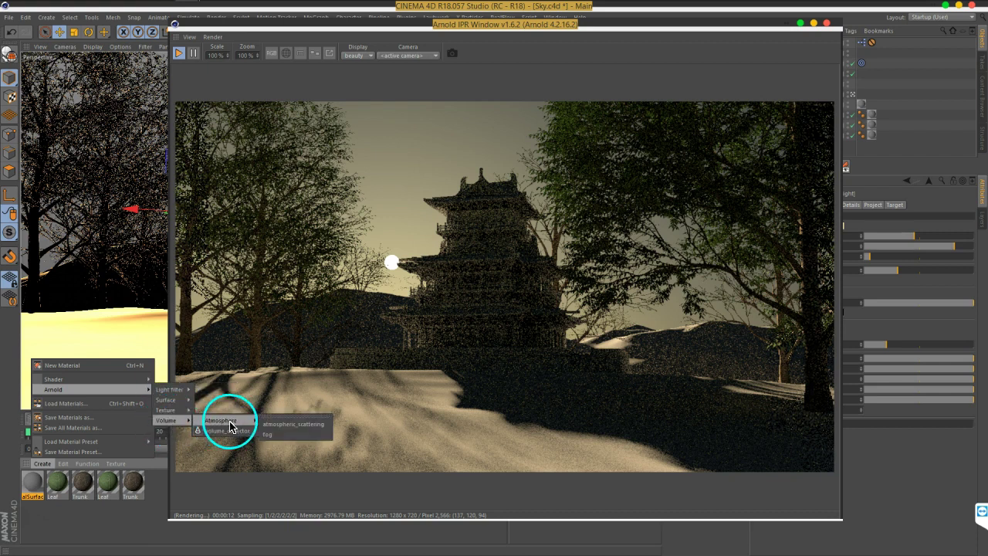
pyautogui.click(286, 427)
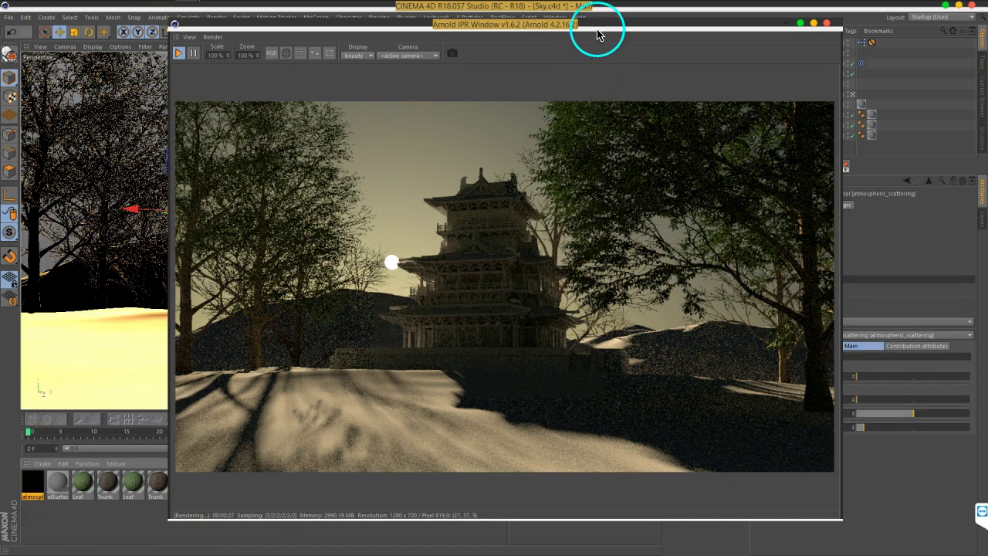
pyautogui.moveTo(597, 34); pyautogui.dragTo(502, 34)
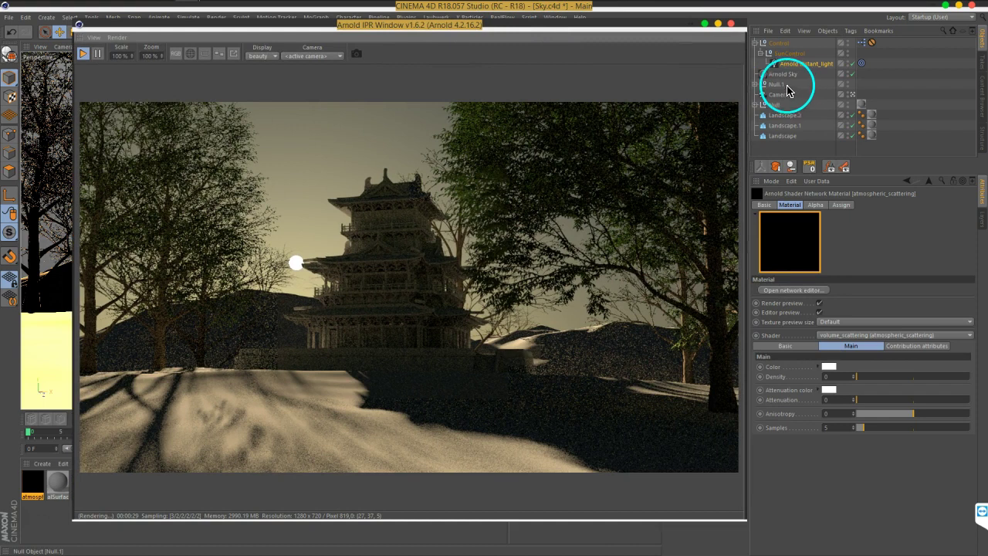
# Step: Uncheck Affect volumetrics on the Arnold Sky's skydome light, then reselect the distant light
pyautogui.click(786, 76)
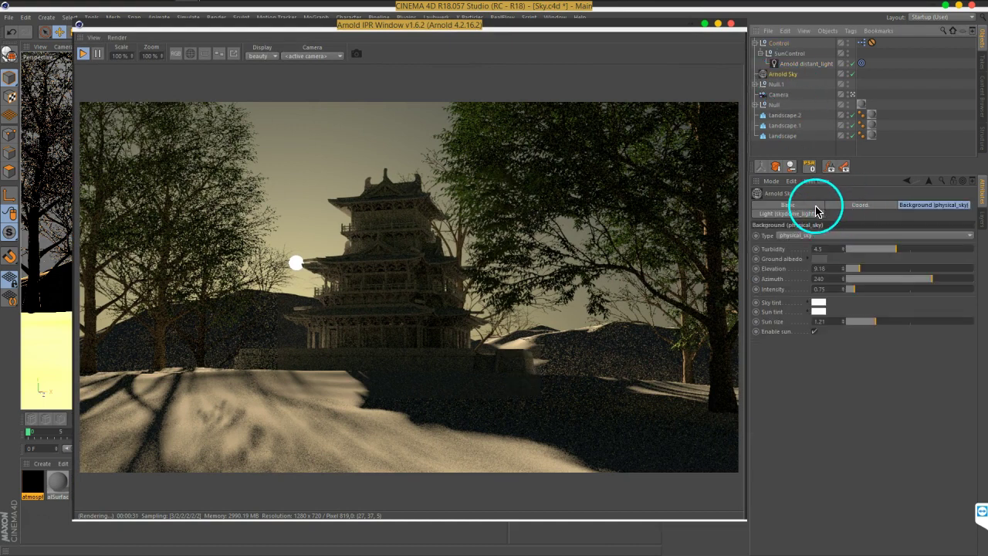
pyautogui.click(813, 217)
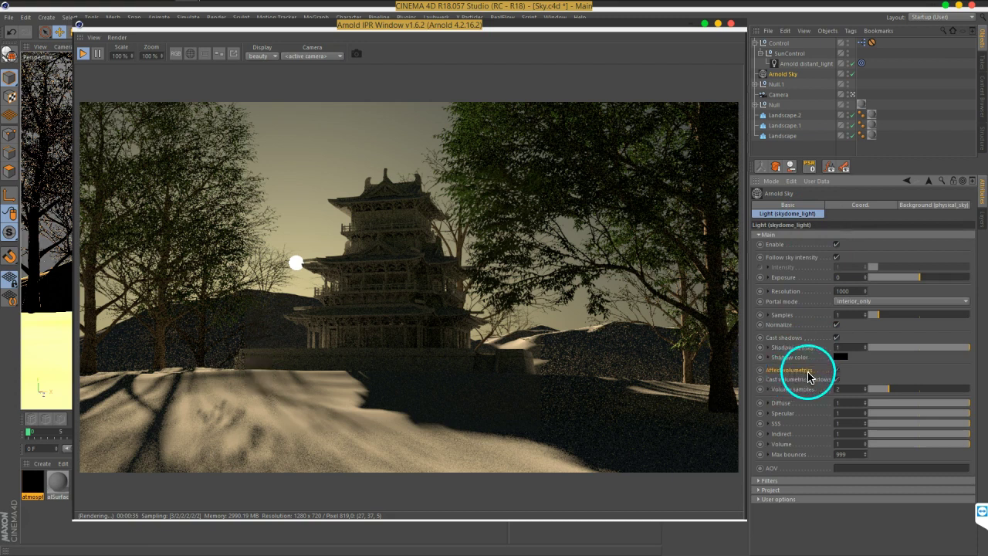
pyautogui.click(837, 372)
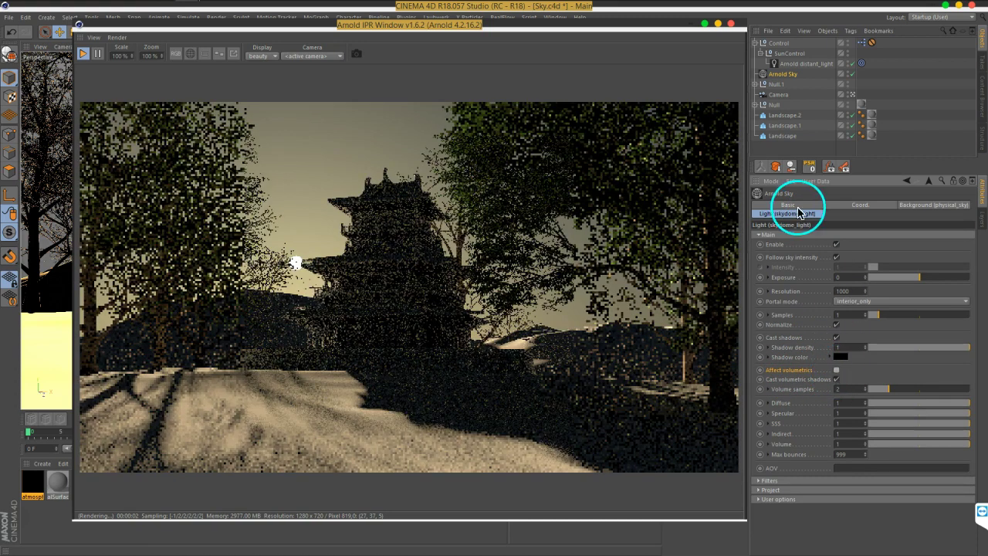
pyautogui.click(802, 63)
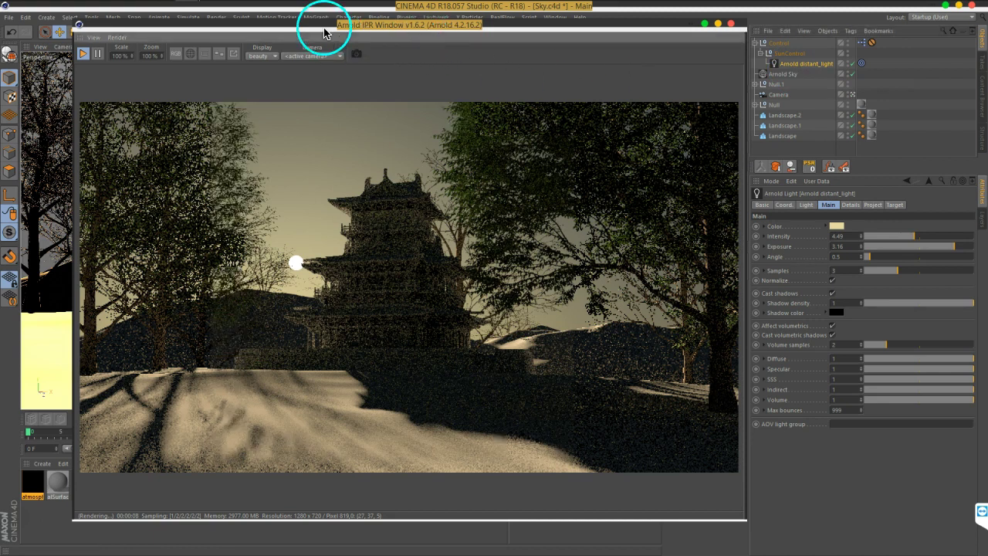
# Step: Bring up the Arnold Renderer page of the render settings
pyautogui.moveTo(327, 29); pyautogui.dragTo(332, 52)
pyautogui.click(216, 33)
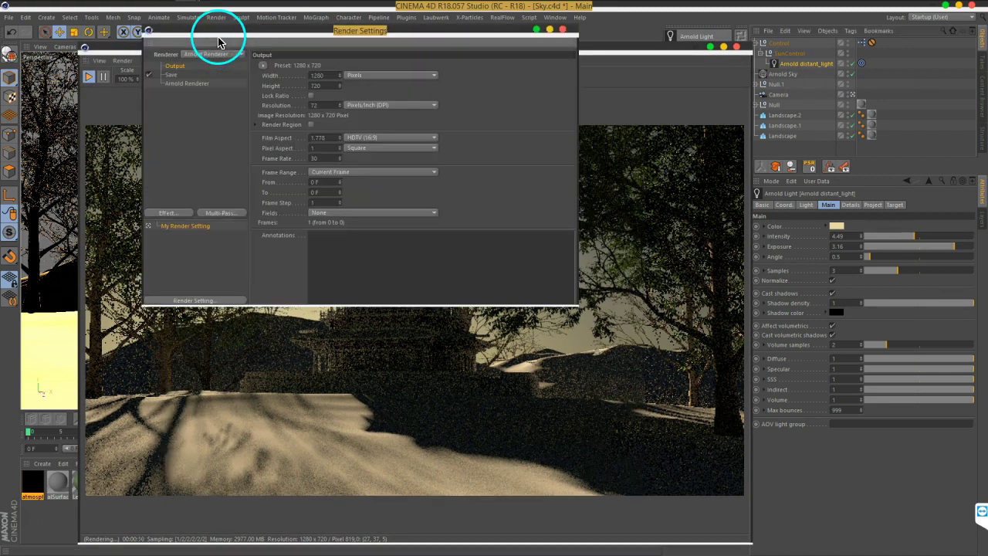
pyautogui.click(194, 83)
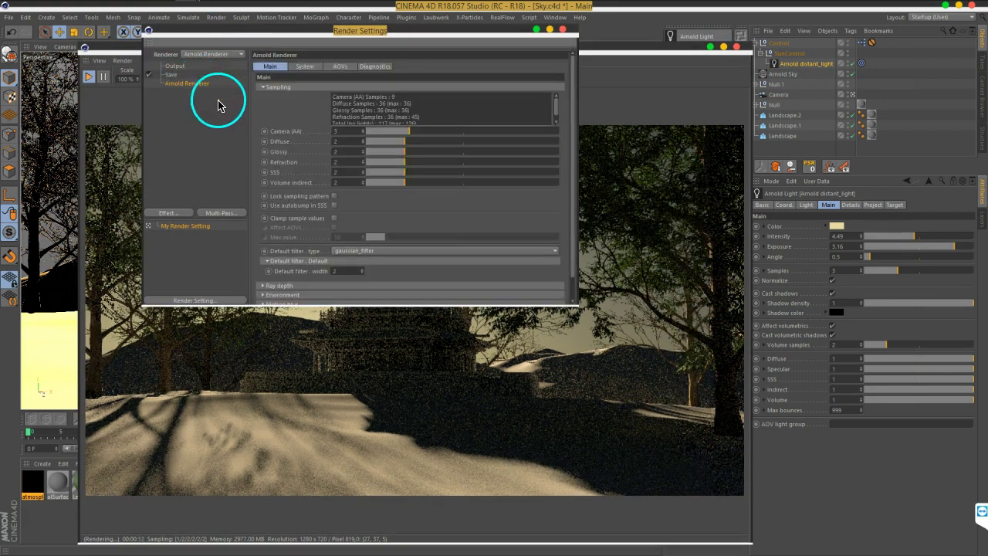
pyautogui.click(299, 87)
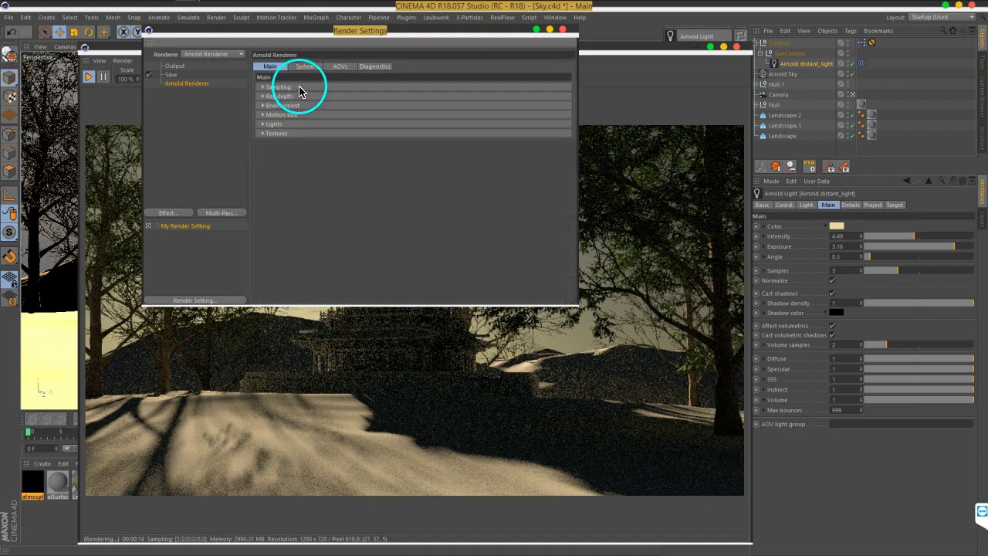
pyautogui.click(292, 88)
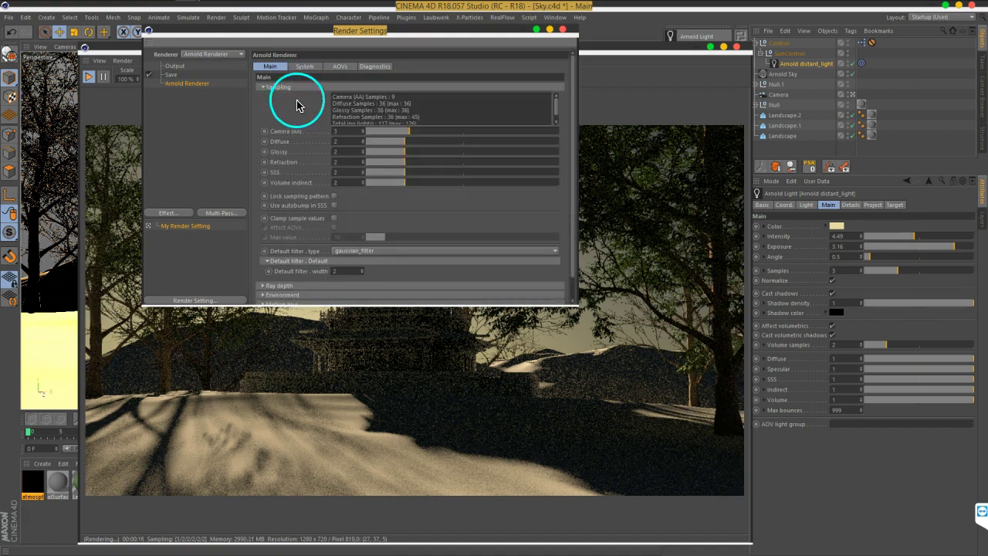
# Step: Assign atmospheric_scattering as the Environment Atmosphere and close the render settings
pyautogui.scroll(-1, 364, 198)
pyautogui.click(308, 265)
pyautogui.scroll(-4, 393, 250)
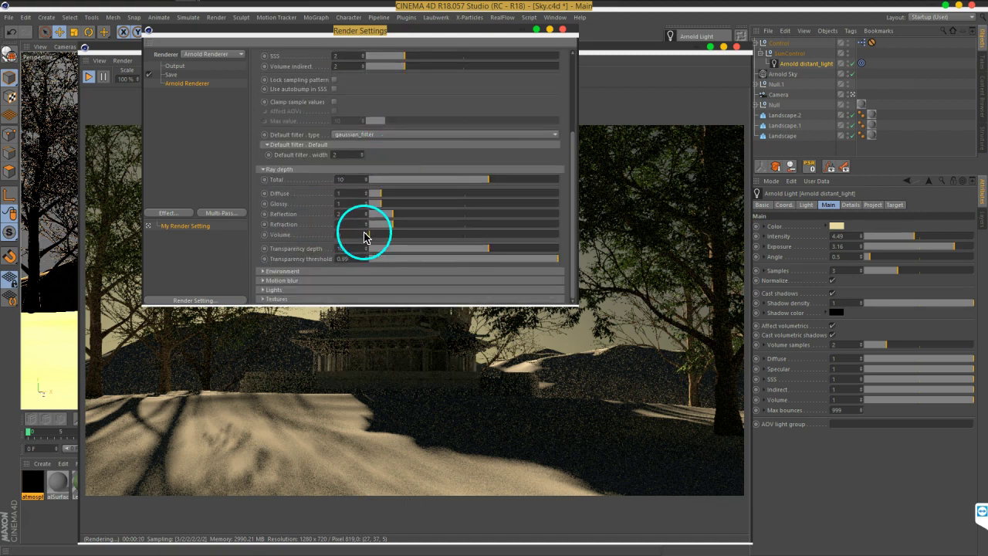
pyautogui.click(332, 170)
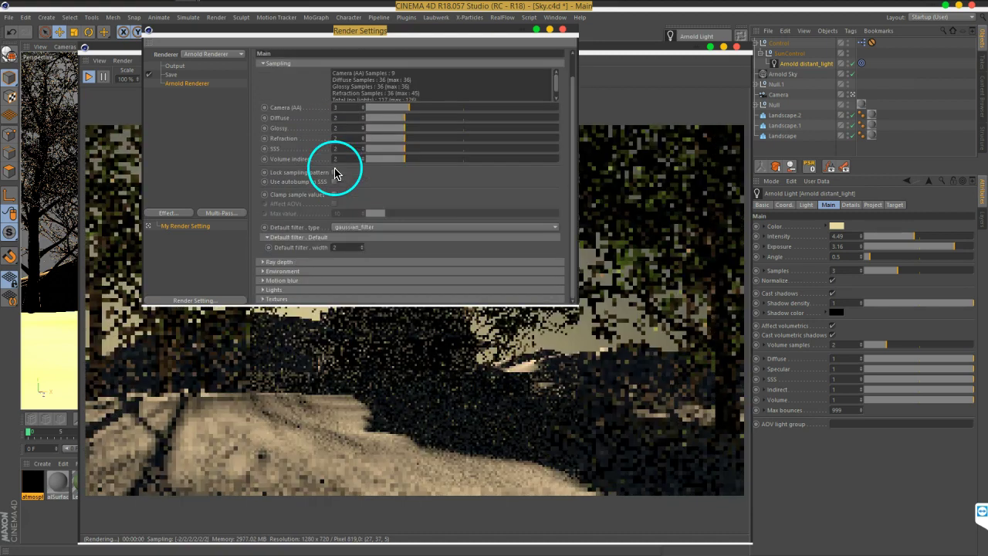
pyautogui.click(280, 271)
pyautogui.moveTo(35, 481); pyautogui.dragTo(150, 417)
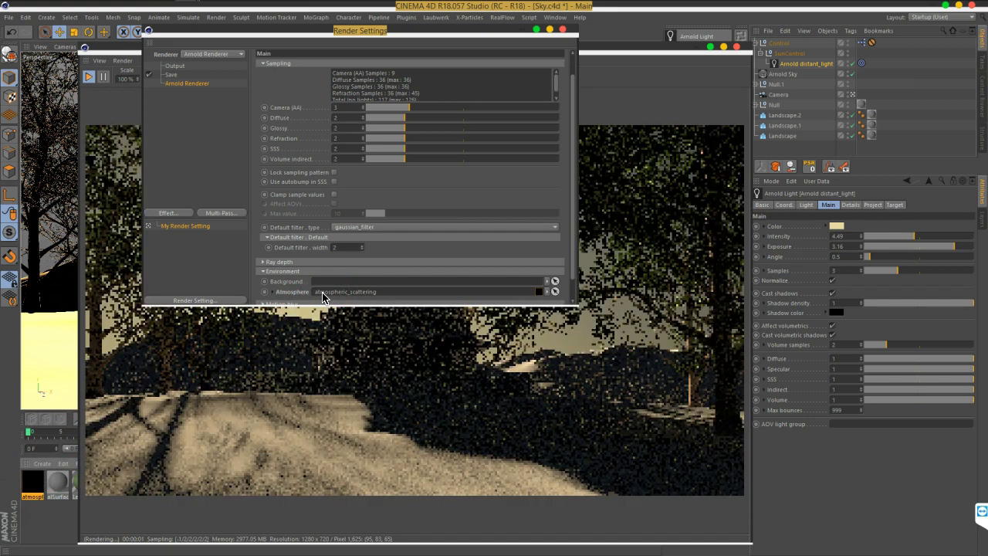
pyautogui.click(563, 30)
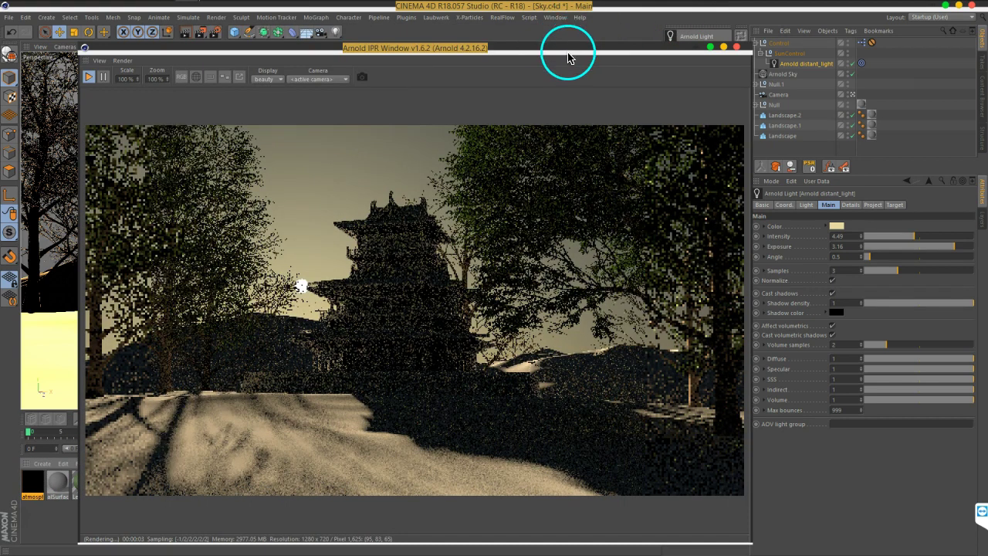
# Step: Set the atmospheric_scattering colour to the warm sunlit ground tone sampled from the render
pyautogui.moveTo(570, 50); pyautogui.dragTo(545, 22)
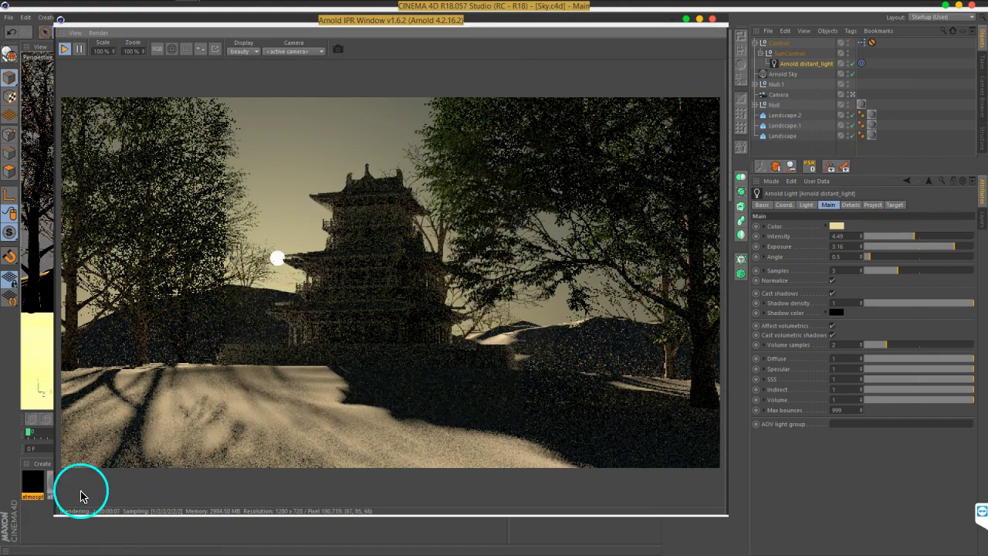
pyautogui.click(27, 485)
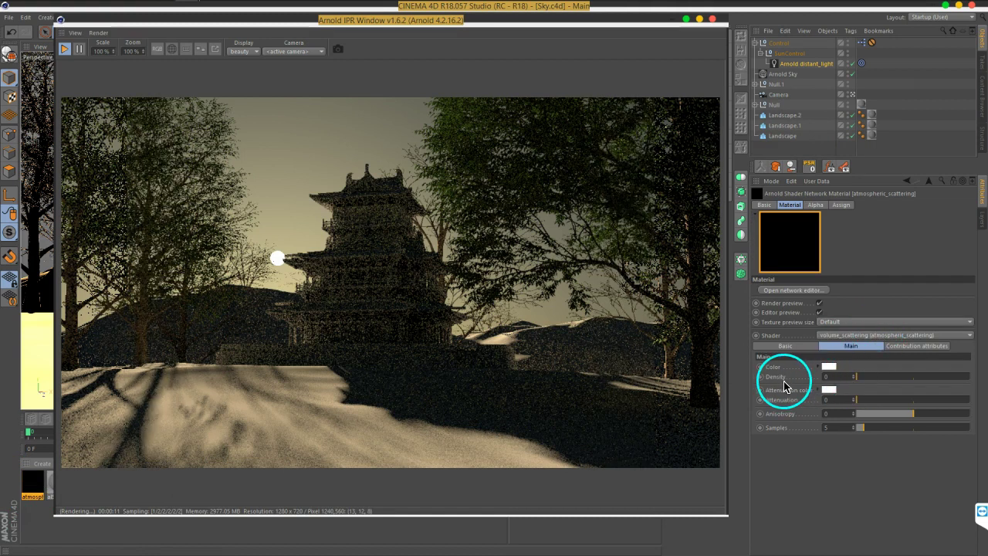
pyautogui.click(829, 366)
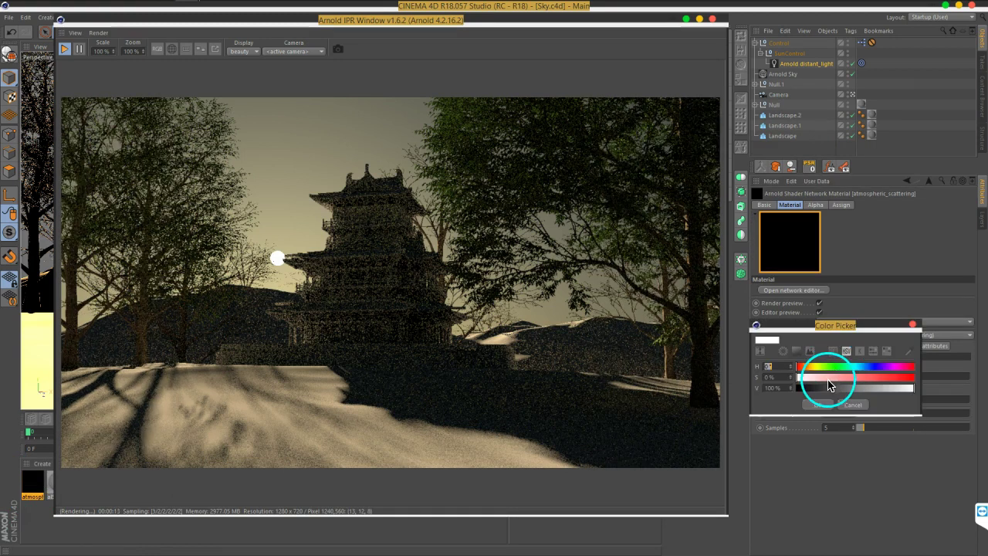
pyautogui.click(909, 354)
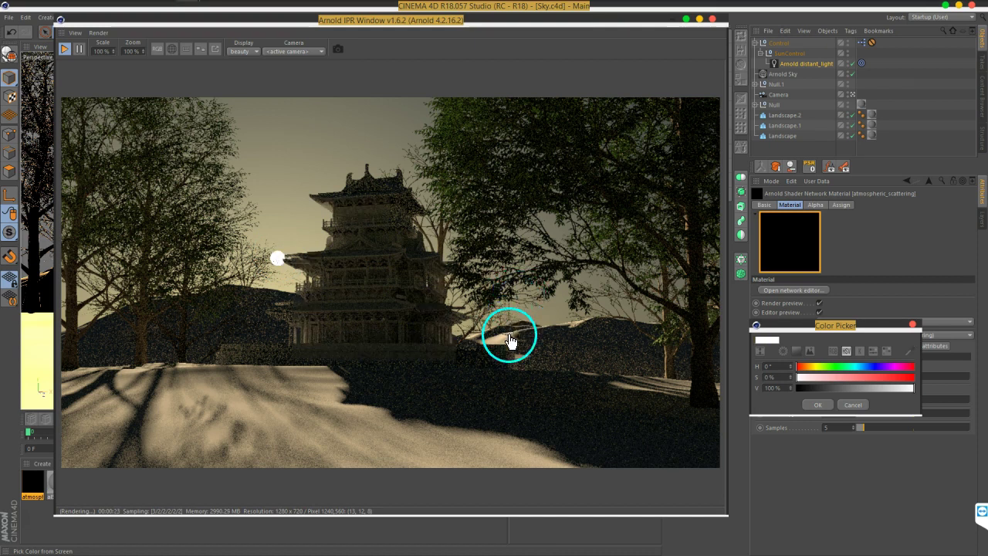
pyautogui.click(911, 353)
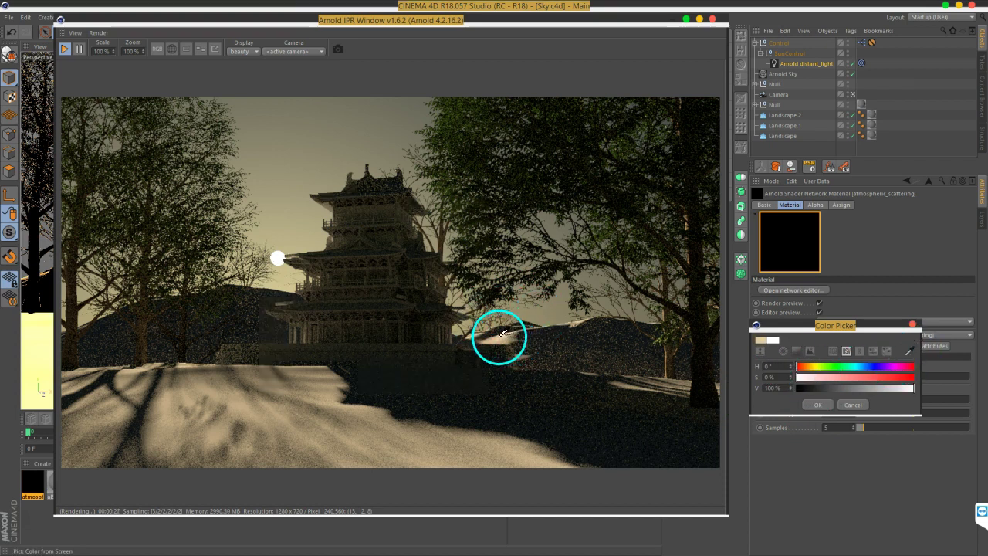
pyautogui.click(502, 334)
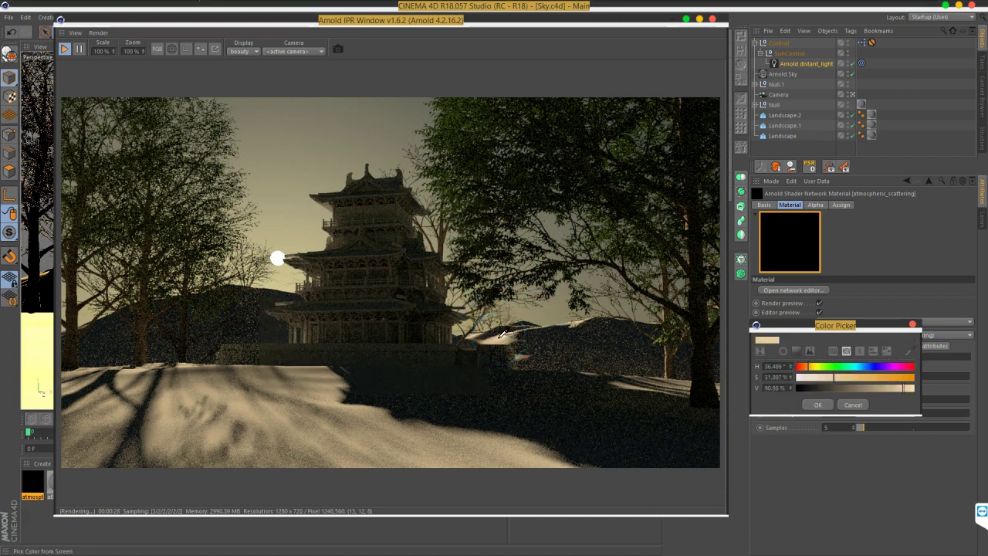
pyautogui.click(814, 404)
# Step: Raise the atmospheric_scattering density to 0.72
pyautogui.moveTo(869, 380); pyautogui.dragTo(888, 382)
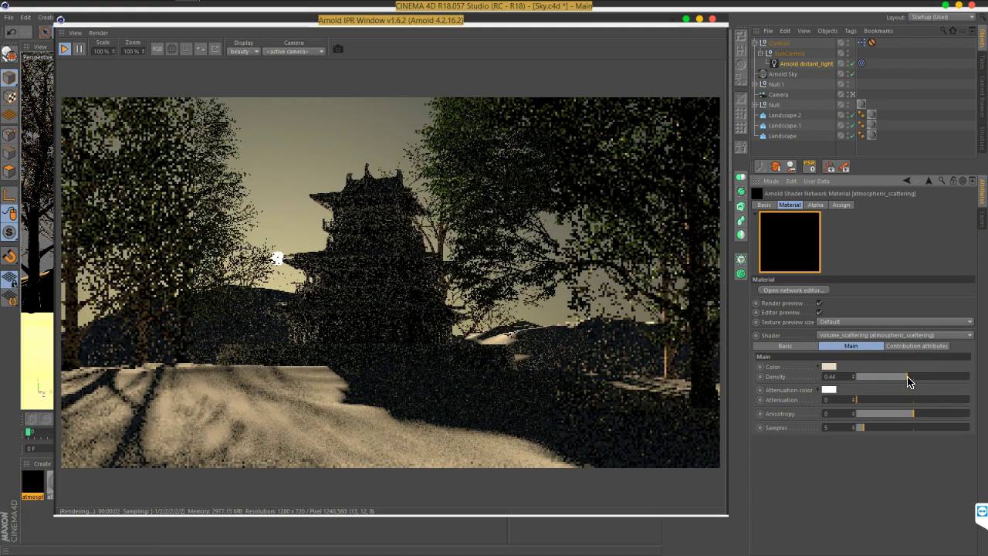
pyautogui.click(941, 384)
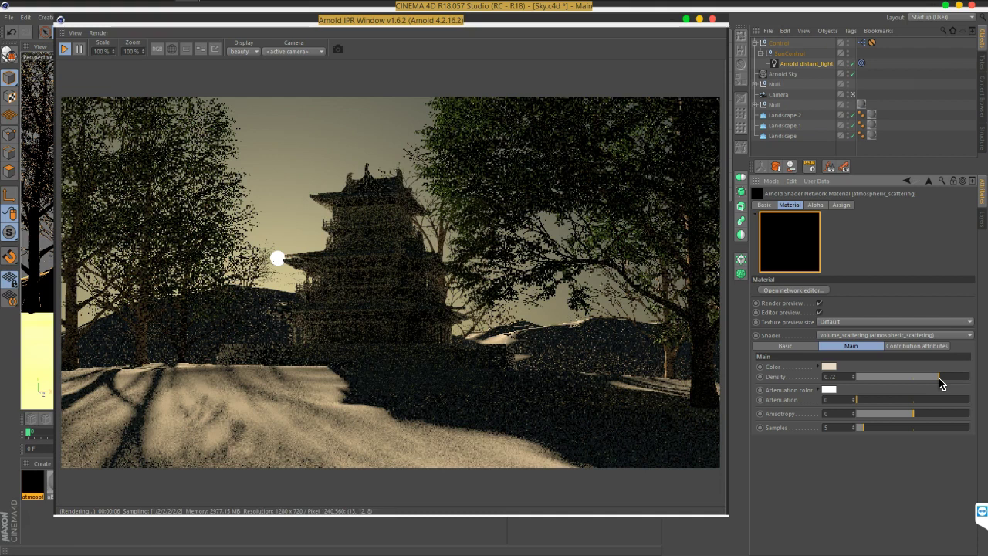
pyautogui.click(819, 64)
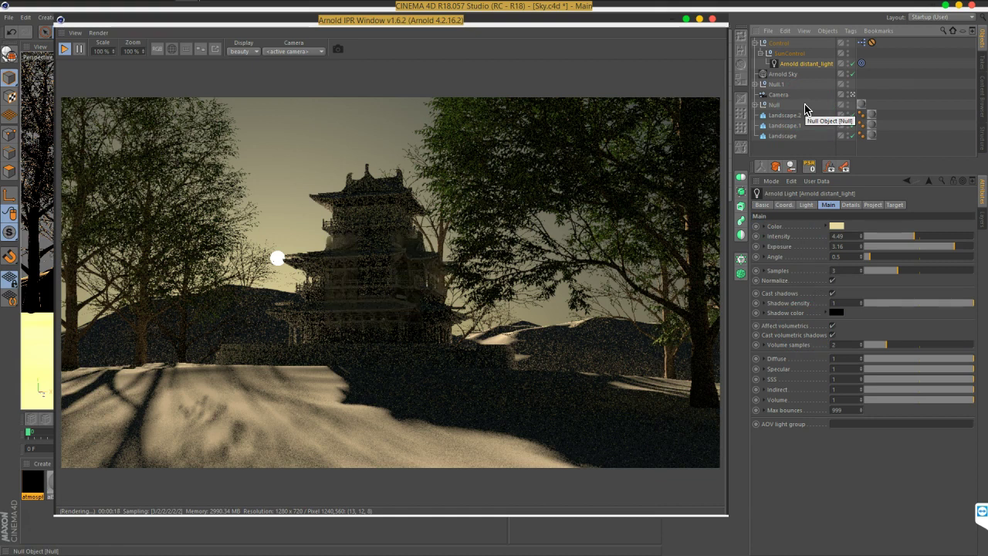
# Step: Switch off Affect volumetrics on the Arnold Sky, then reselect the distant light
pyautogui.click(783, 73)
pyautogui.click(833, 337)
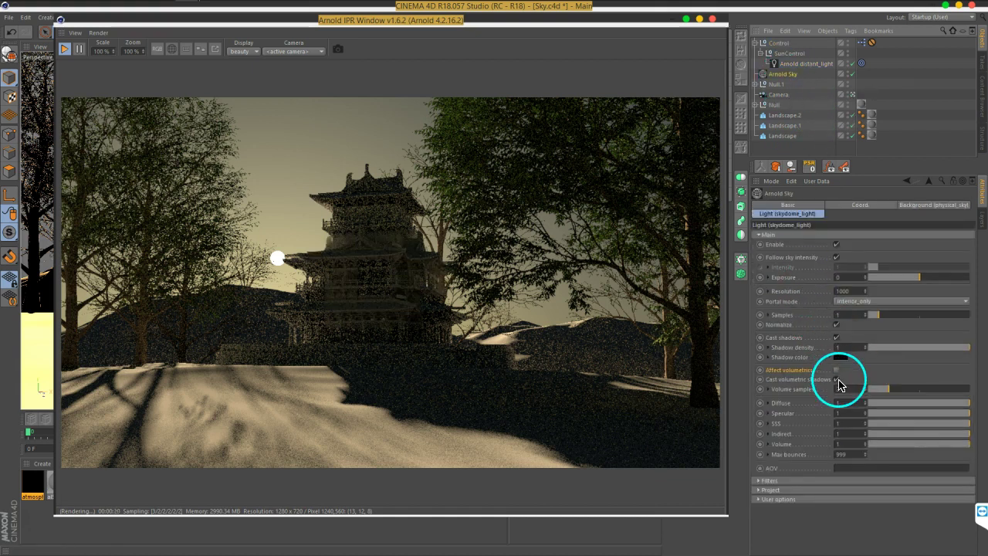
pyautogui.click(838, 372)
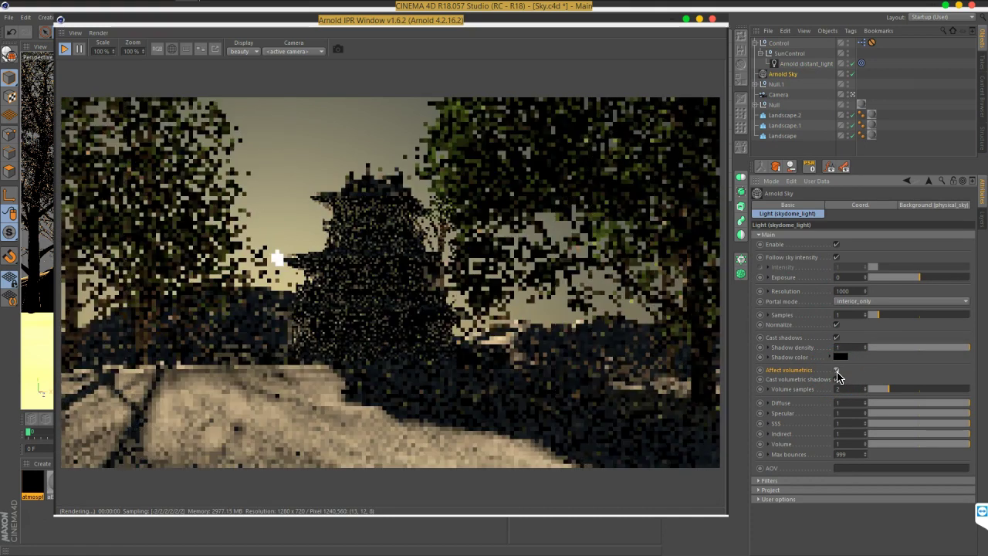
pyautogui.click(801, 63)
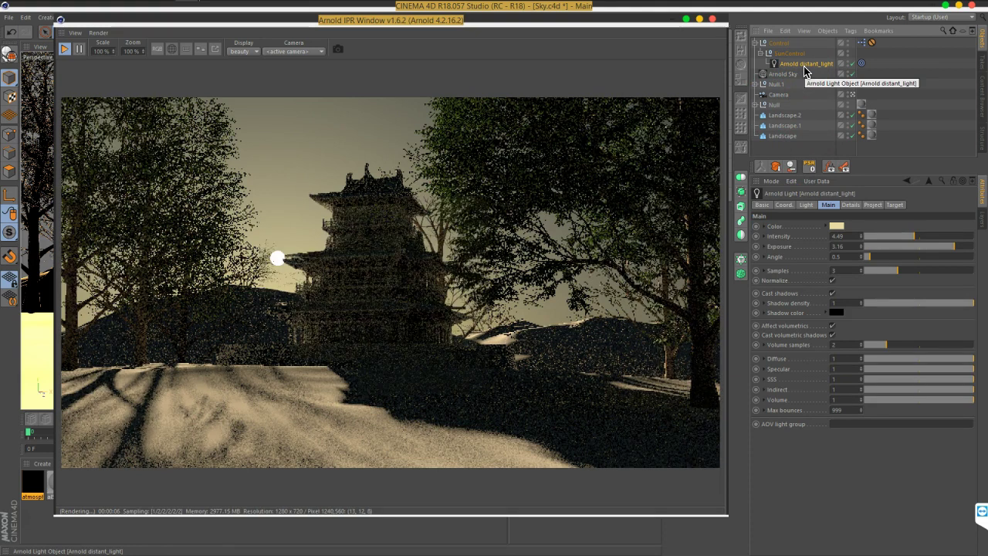
pyautogui.click(624, 192)
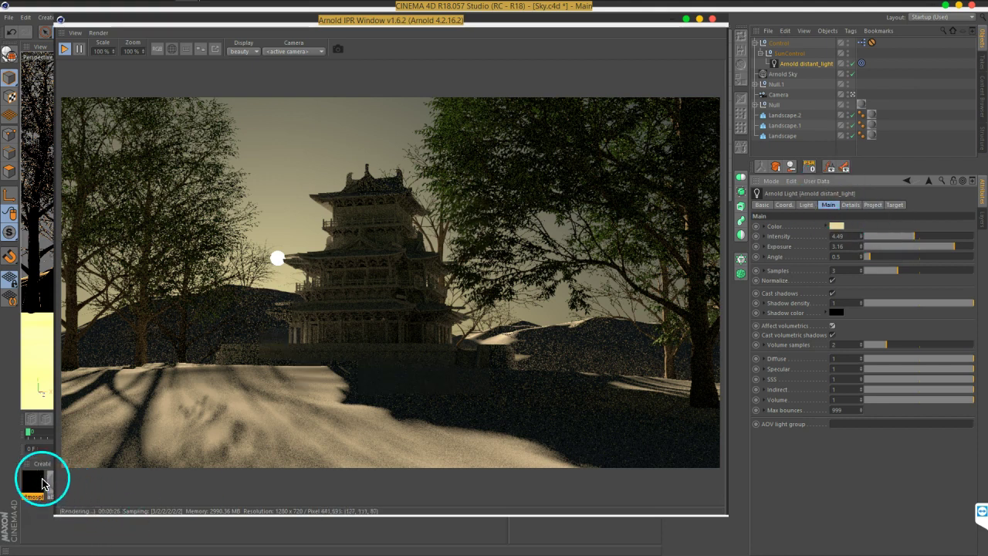
# Step: Delete the atmospheric_scattering material from the Material Manager
pyautogui.click(41, 483)
pyautogui.press('Delete')
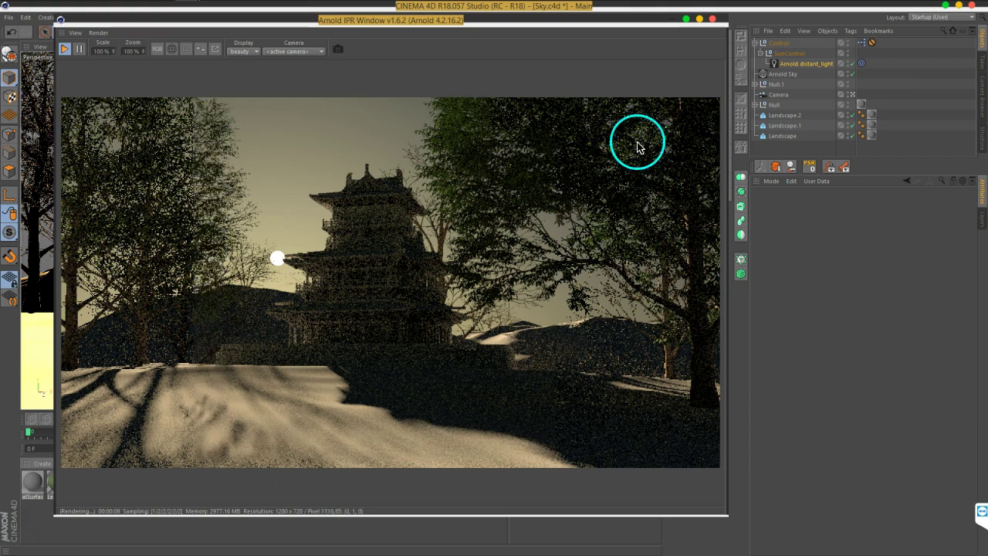
pyautogui.moveTo(550, 22); pyautogui.dragTo(542, 21)
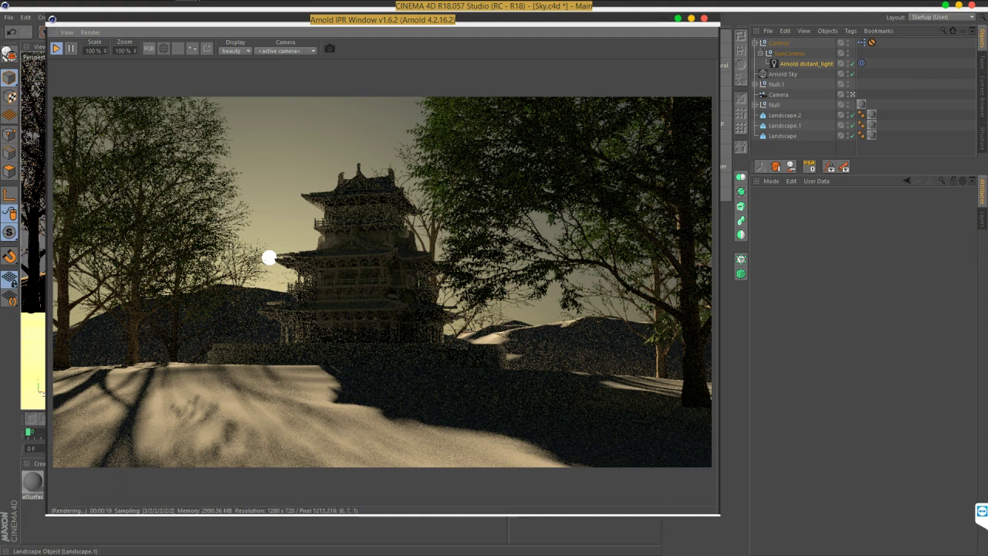
# Step: Disable the distant sun light and check the Arnold Sky background type, keeping physical_sky
pyautogui.click(853, 64)
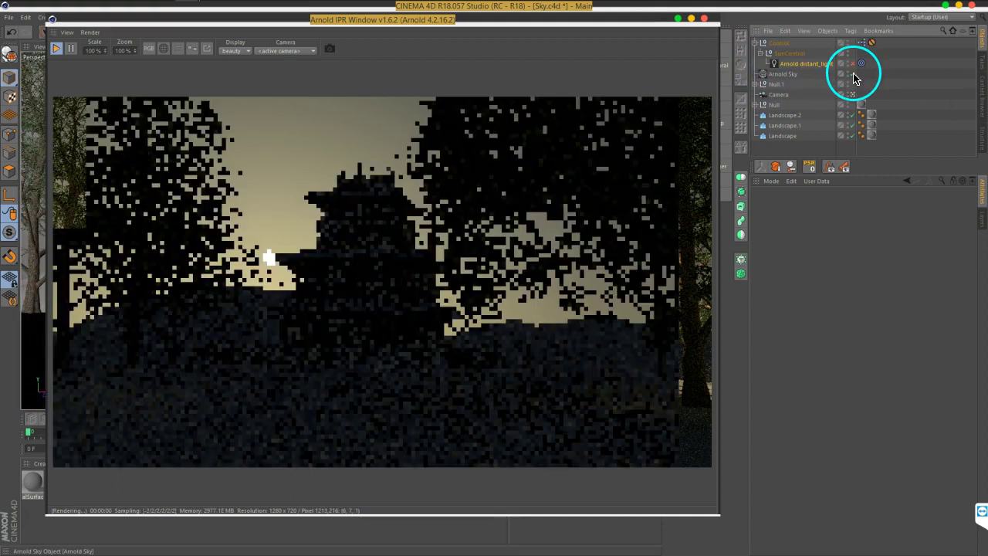
pyautogui.click(789, 76)
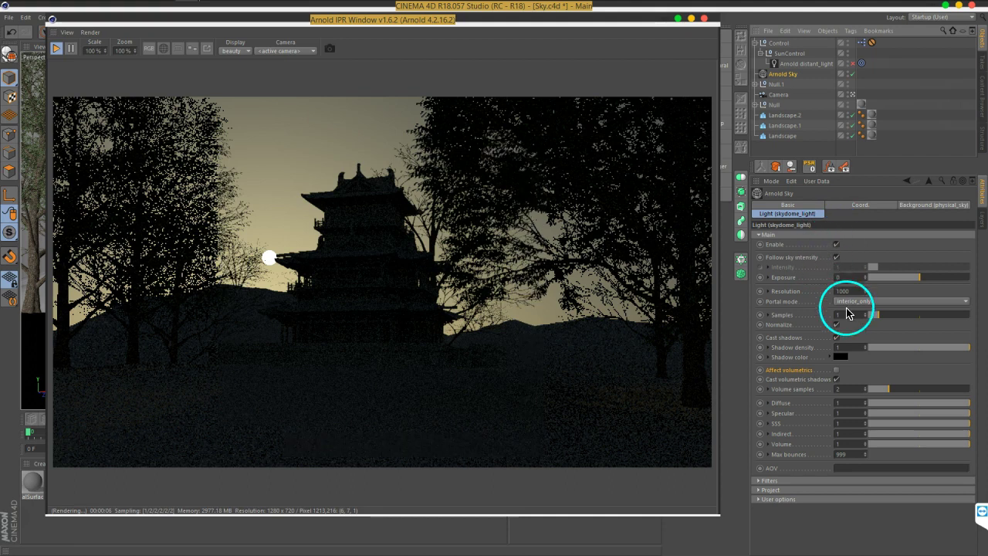
pyautogui.click(907, 205)
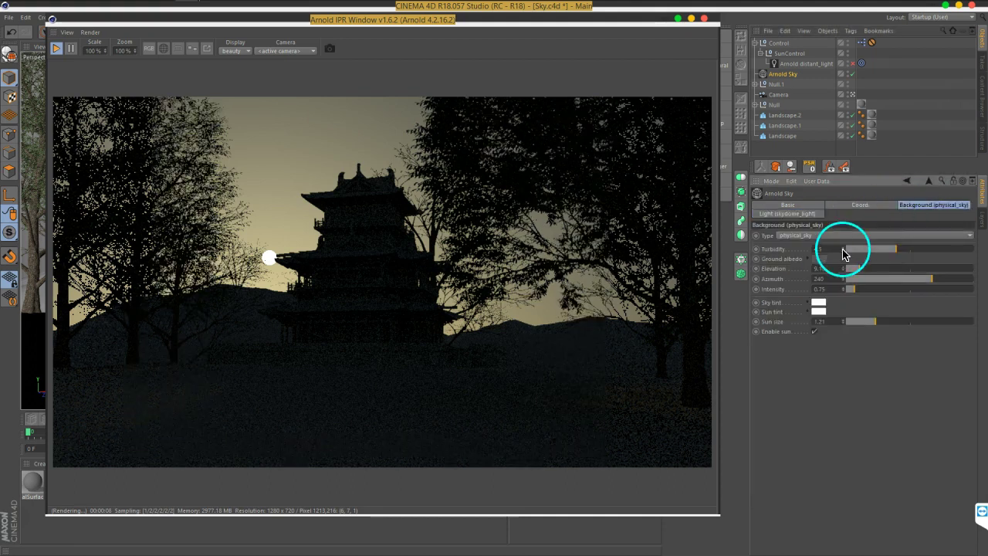
pyautogui.click(800, 238)
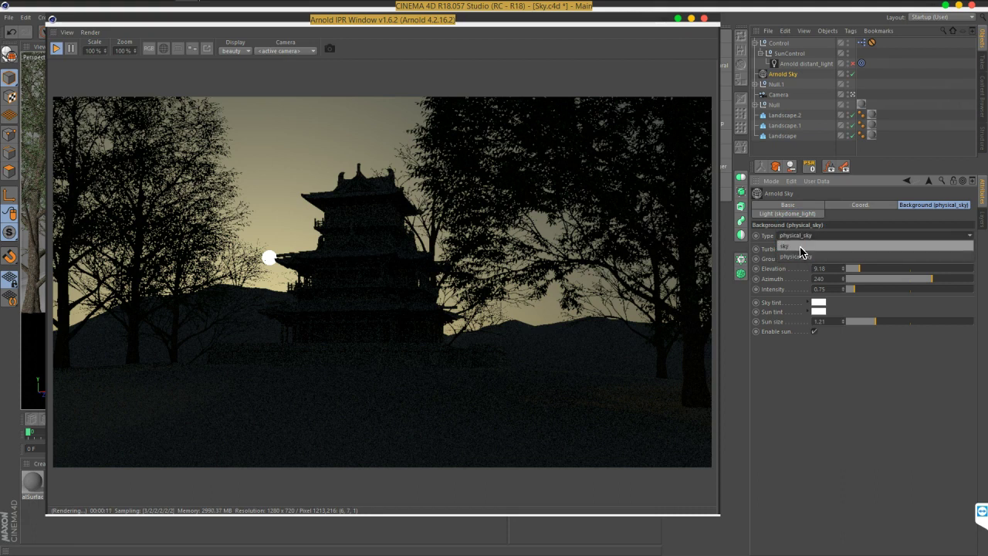
pyautogui.click(799, 387)
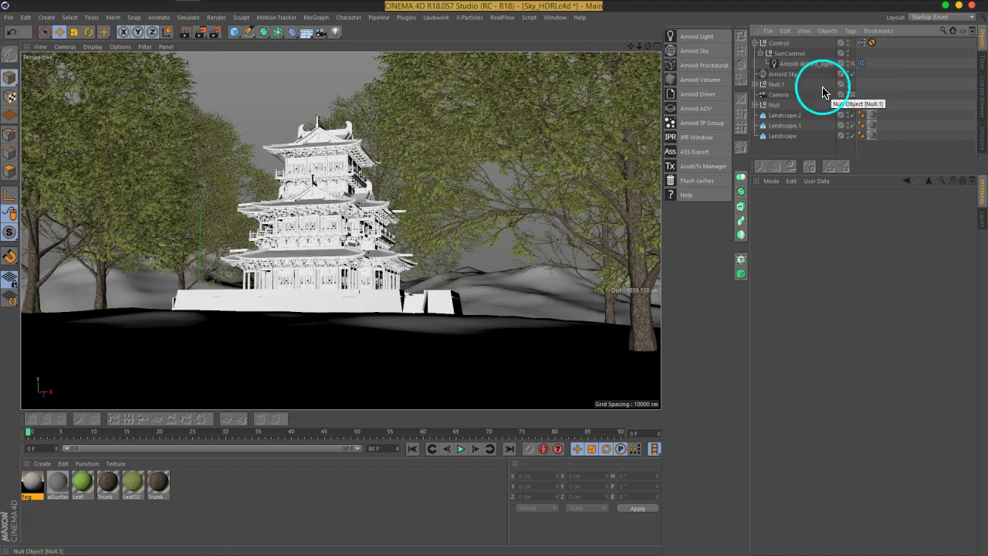
pyautogui.click(791, 75)
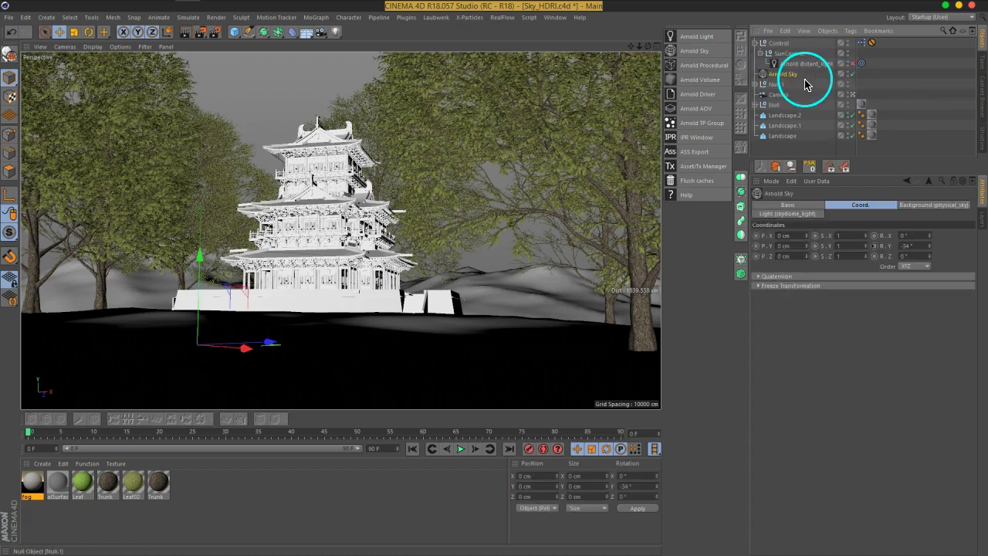
# Step: Change the Arnold Sky background type to sky and launch the Arnold IPR window
pyautogui.click(755, 43)
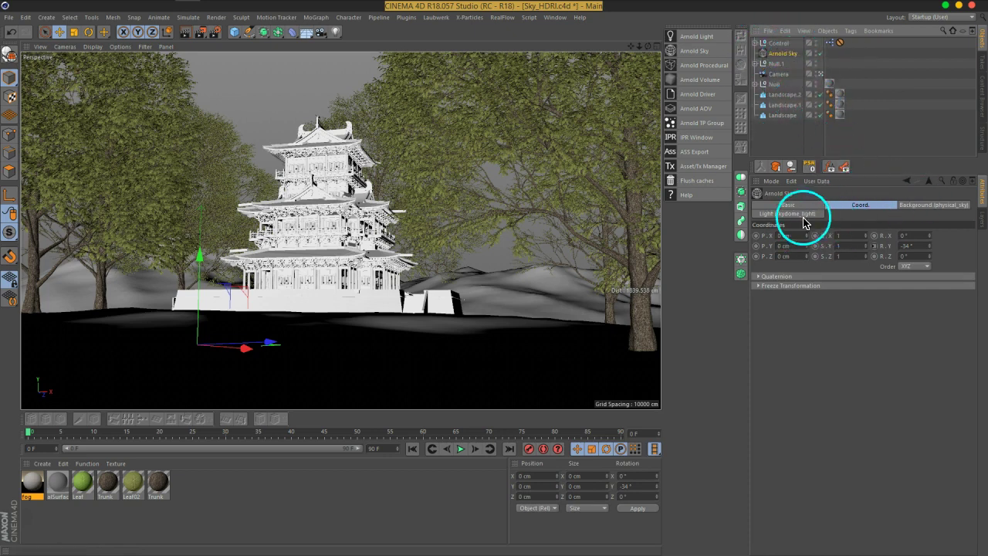
pyautogui.click(921, 205)
pyautogui.click(802, 236)
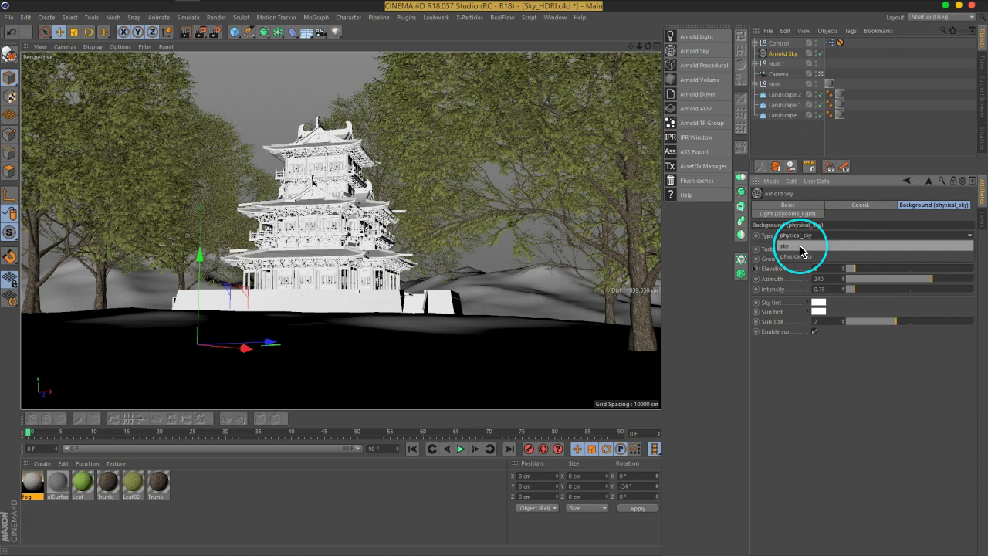
pyautogui.click(800, 247)
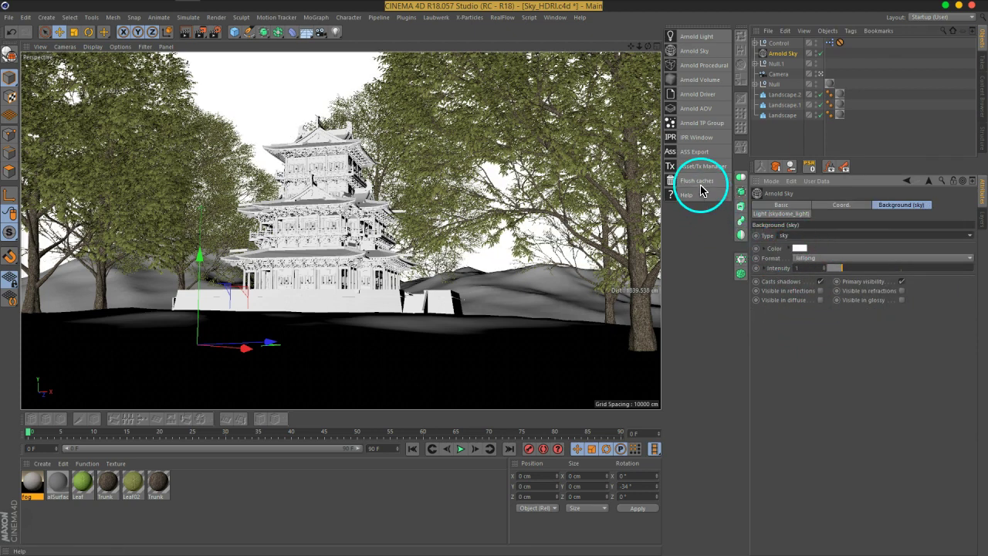
pyautogui.click(697, 137)
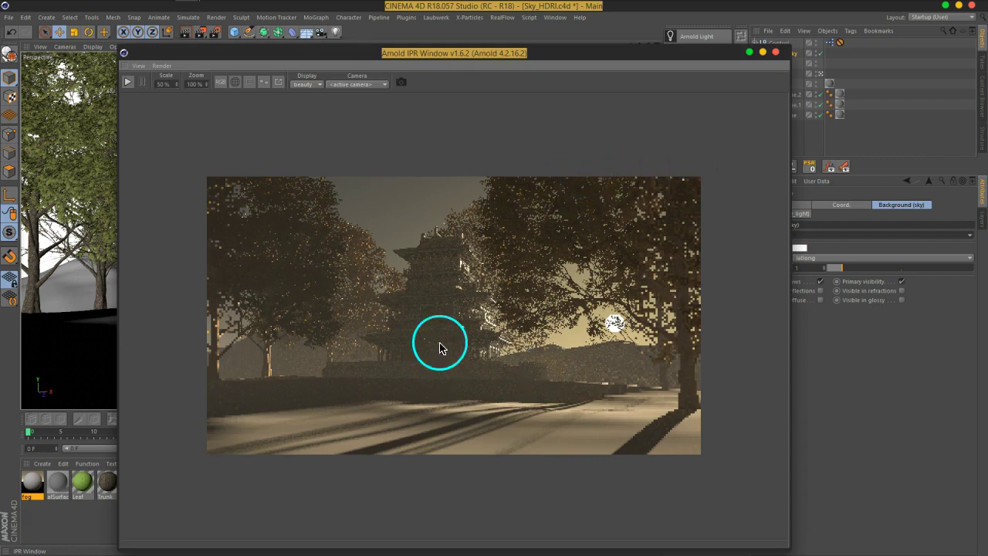
# Step: Restart the interactive render and move and shrink its preview window
pyautogui.click(539, 316)
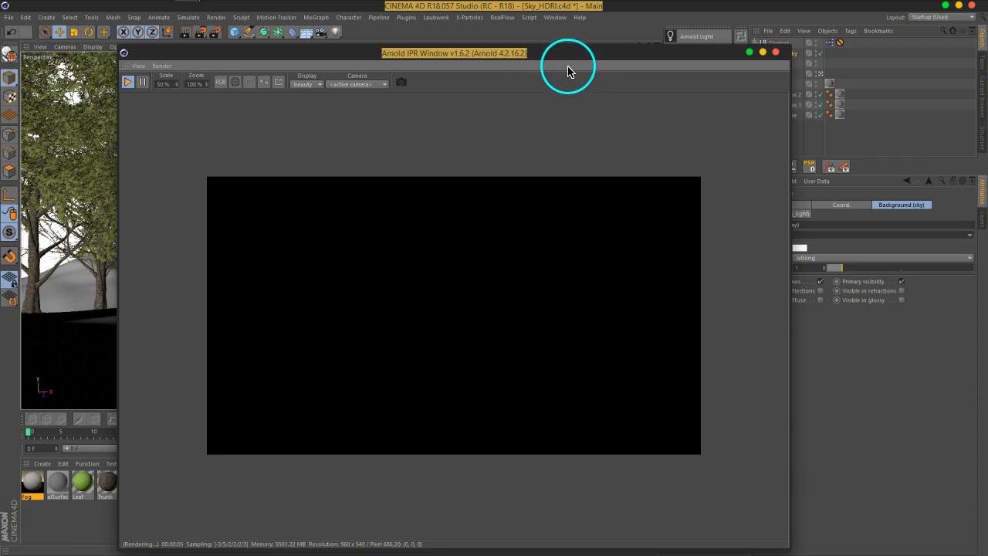
pyautogui.moveTo(546, 60); pyautogui.dragTo(516, 39)
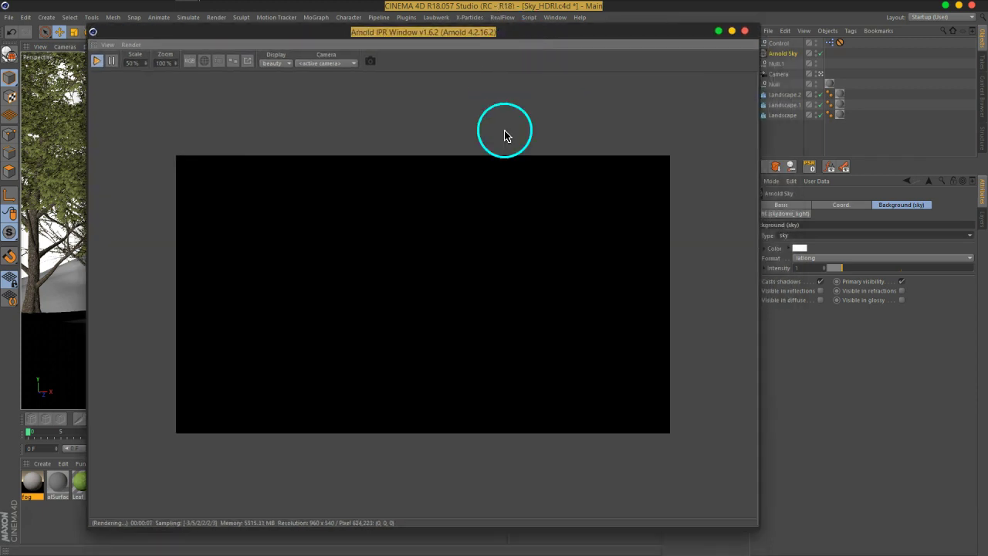
pyautogui.moveTo(757, 529)
pyautogui.mouseDown()
pyautogui.moveTo(631, 368)
pyautogui.moveTo(591, 367)
pyautogui.mouseUp()
# Step: Switch the Arnold Sky colour's value type to texture and browse for an image file
pyautogui.click(428, 258)
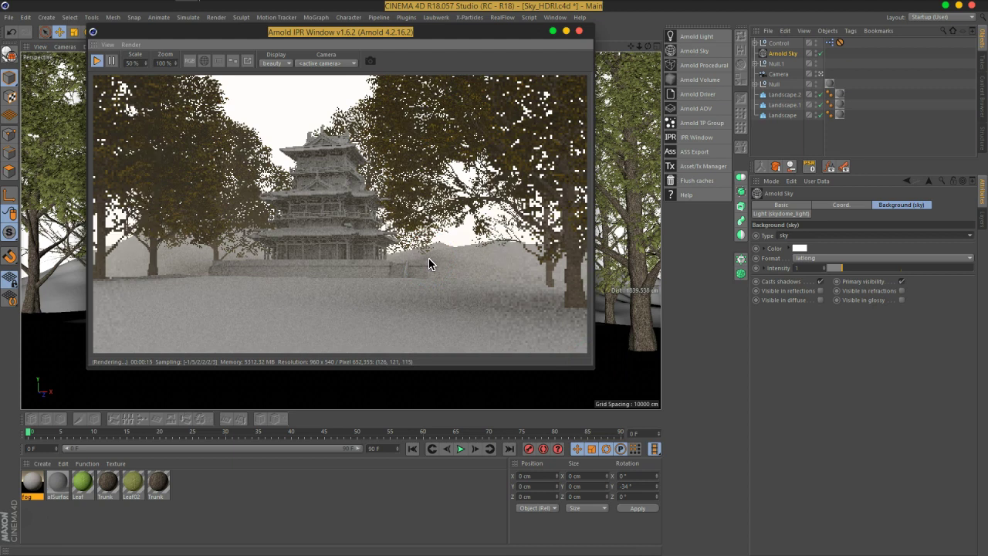
pyautogui.click(459, 293)
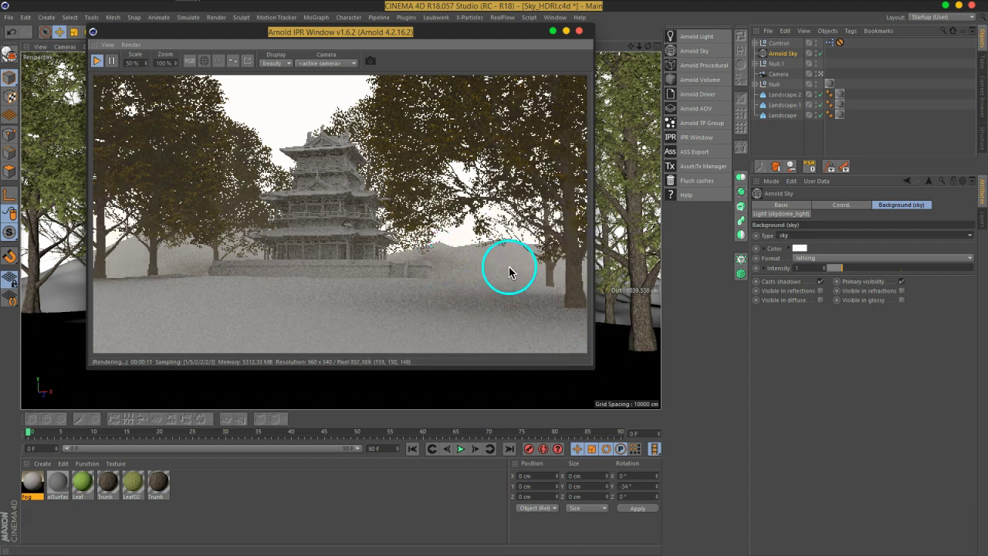
pyautogui.click(795, 249)
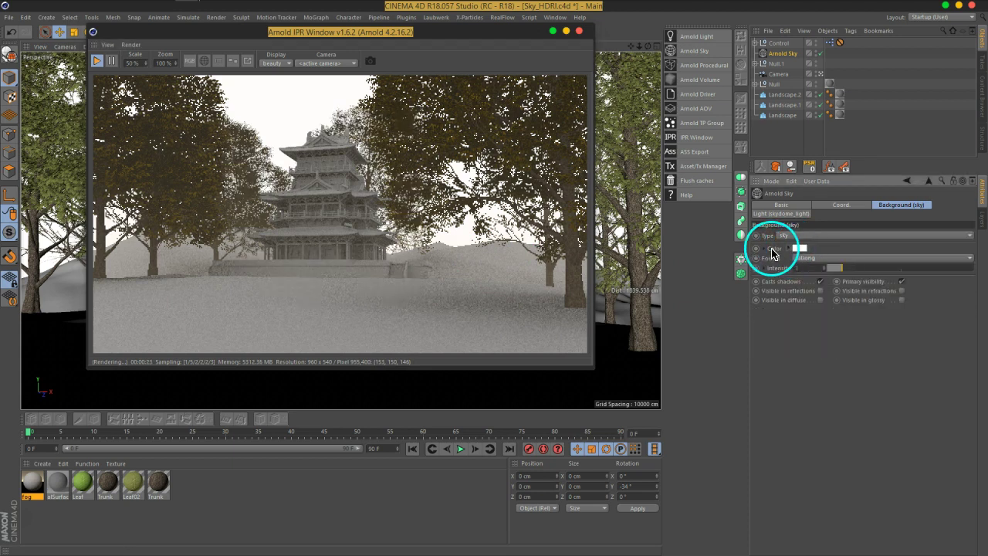
pyautogui.click(772, 250)
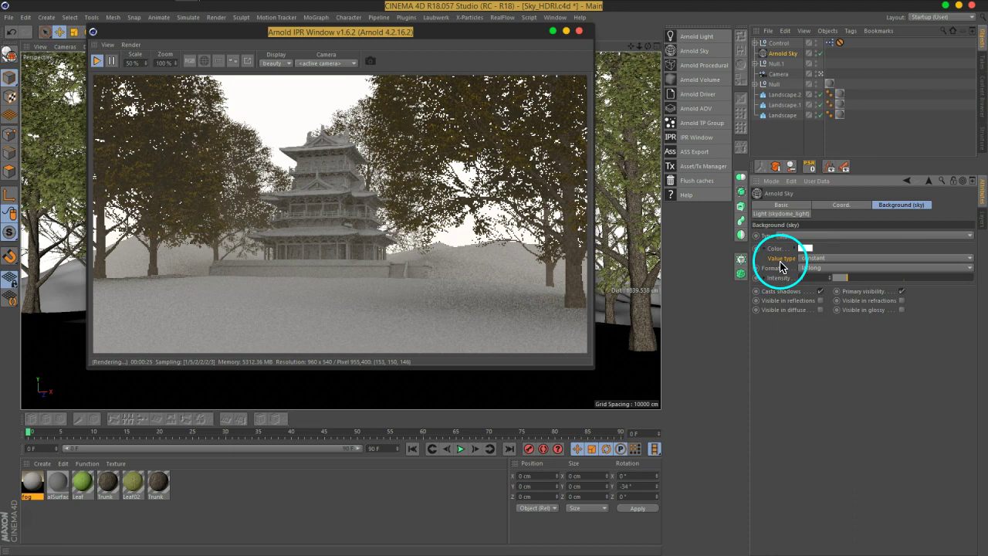
pyautogui.click(829, 260)
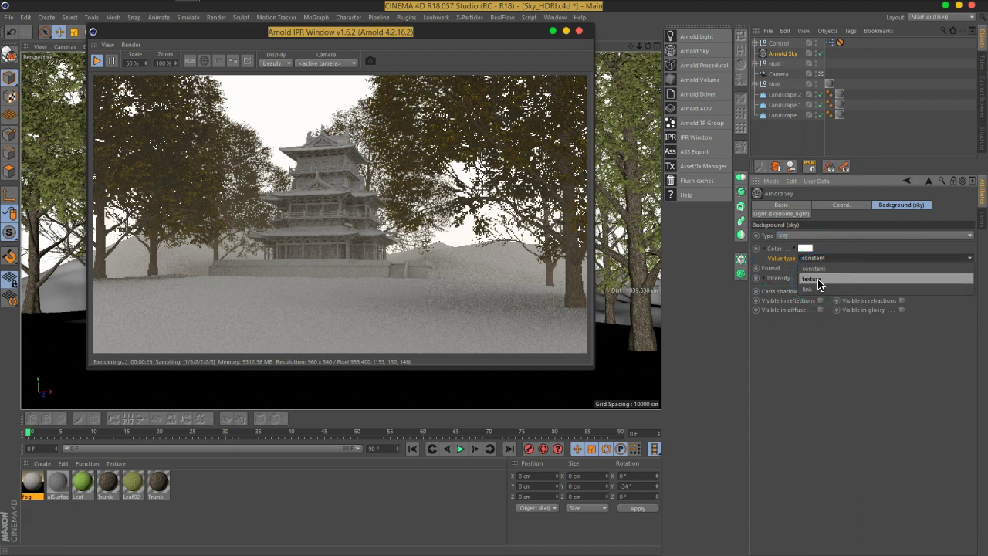
pyautogui.click(819, 284)
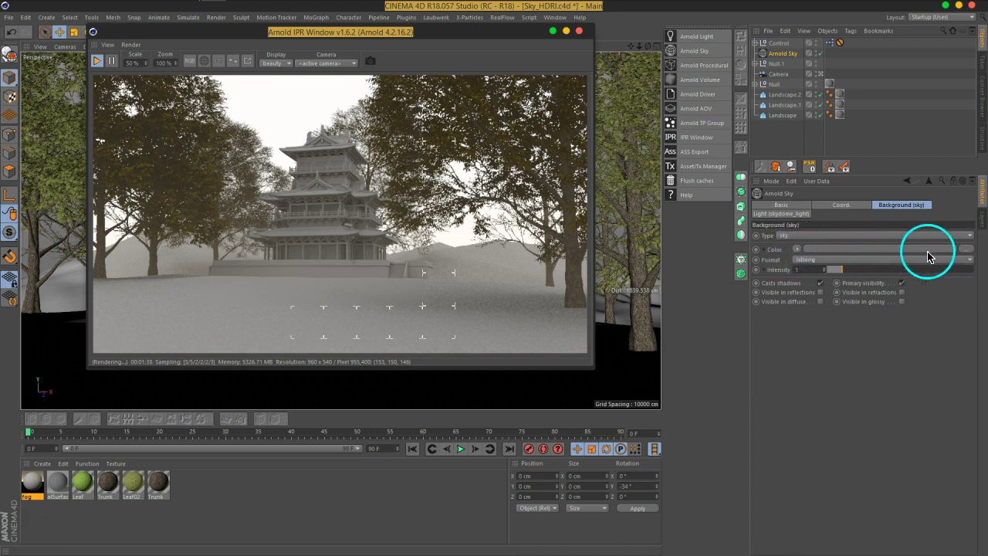
pyautogui.click(966, 249)
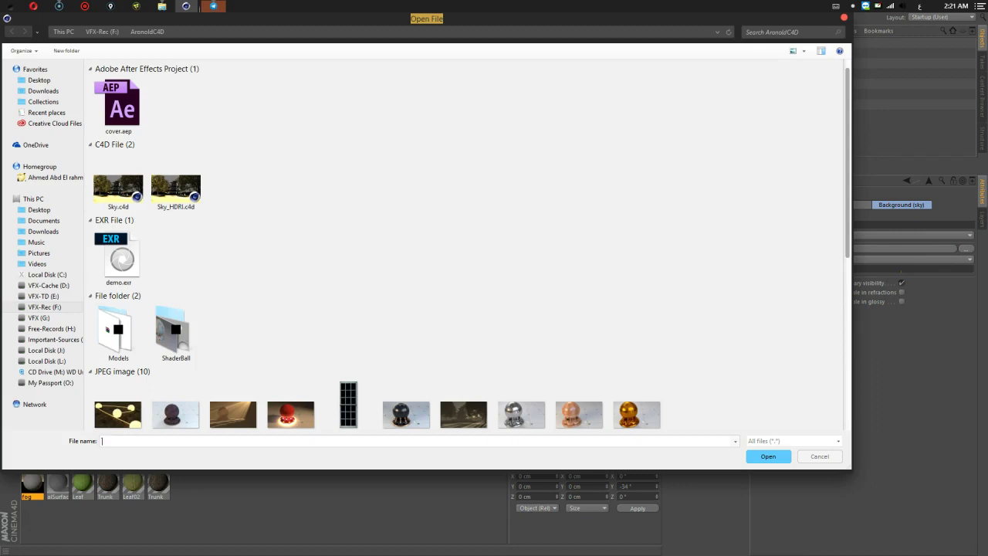
# Step: Load 'Sunset - VHDRI.hdr' from the ShaderBall folder into the sky colour, keeping its original location
pyautogui.scroll(-3, 572, 192)
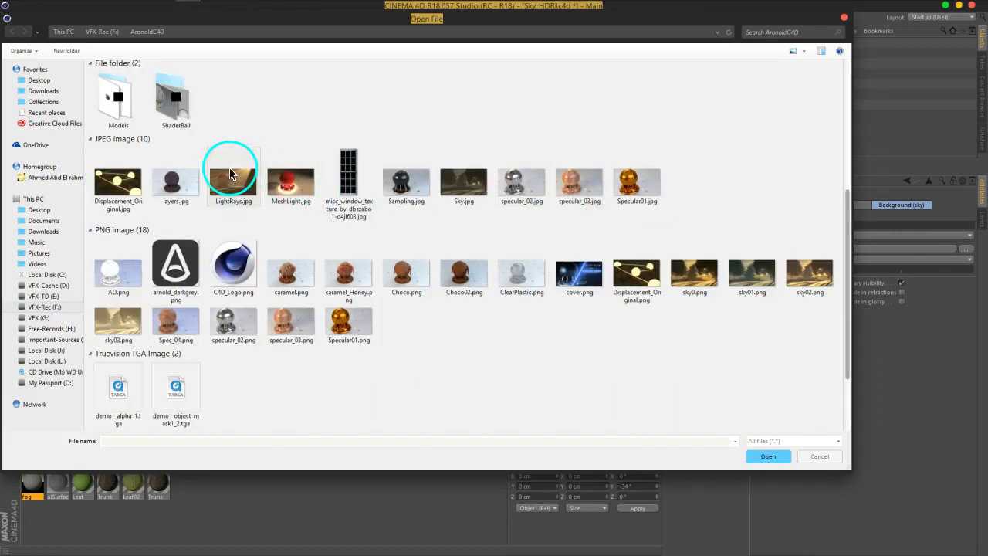
pyautogui.scroll(1, 198, 214)
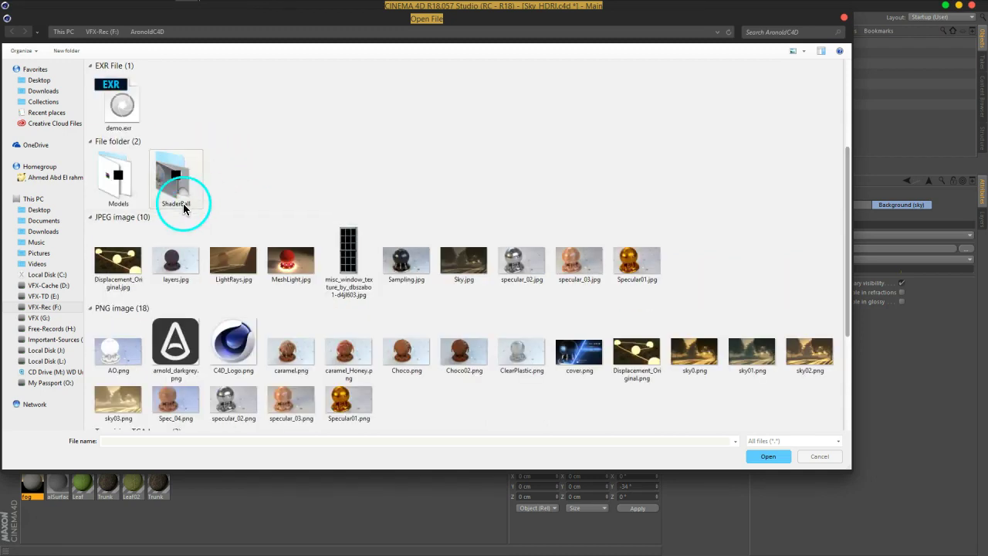
pyautogui.doubleClick(183, 203)
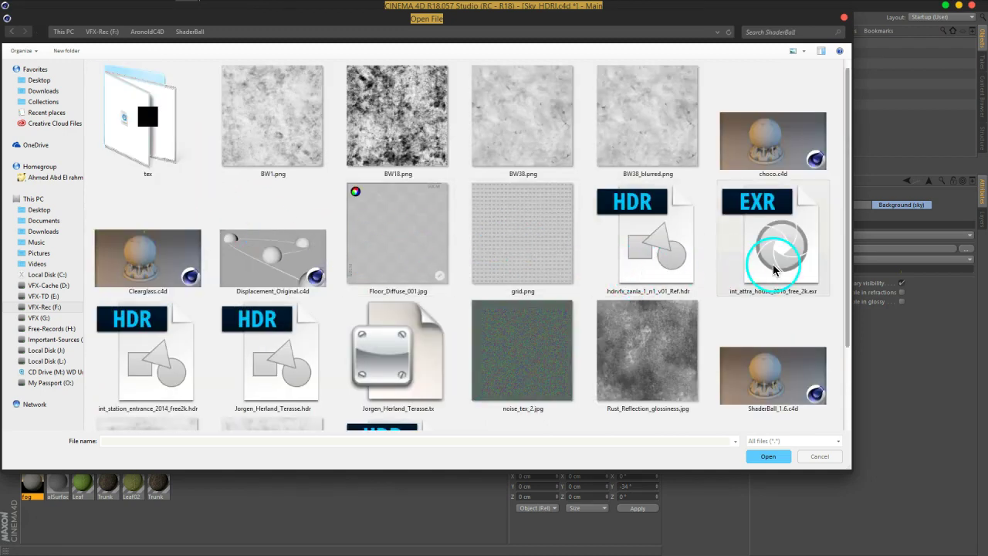
pyautogui.click(626, 249)
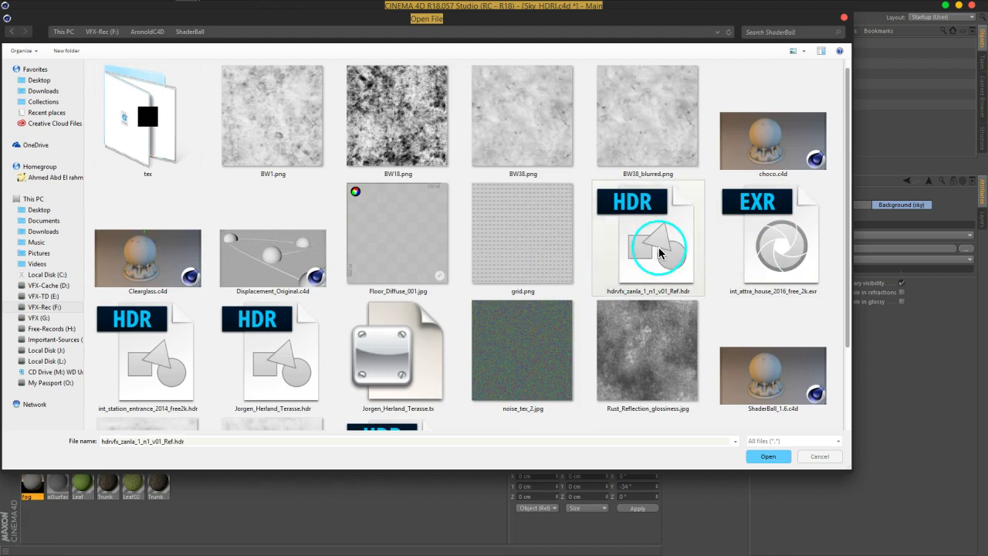
pyautogui.scroll(-1, 659, 251)
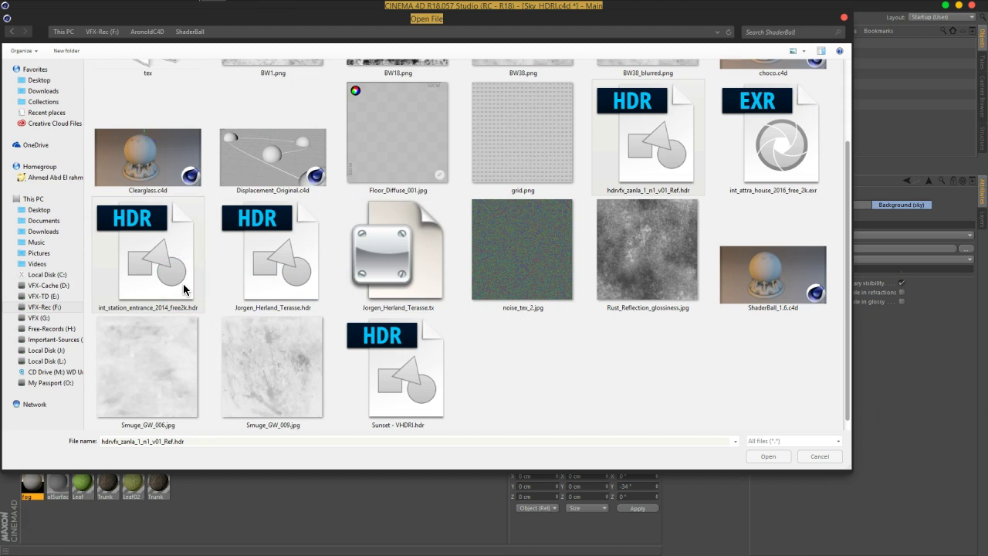
pyautogui.click(451, 394)
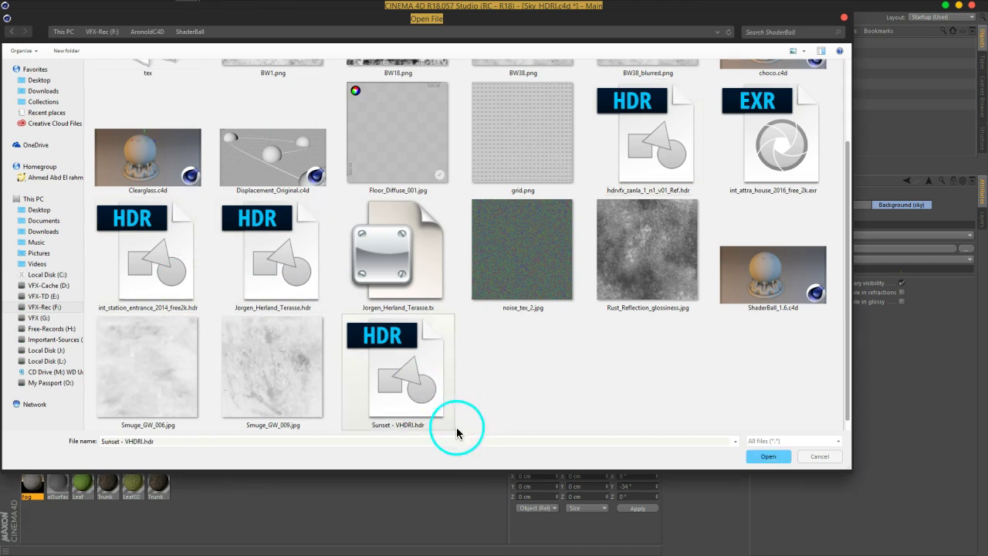
pyautogui.click(760, 455)
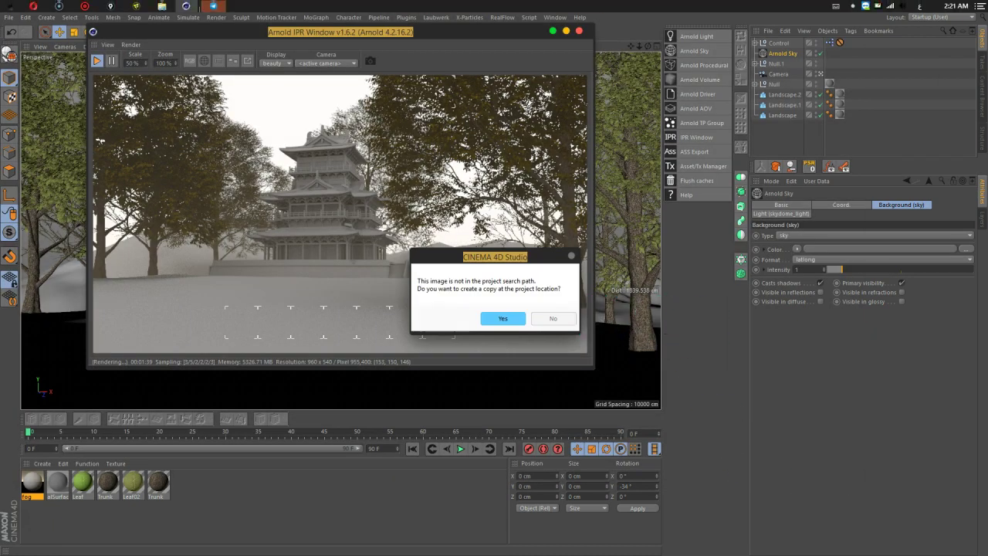
pyautogui.click(834, 351)
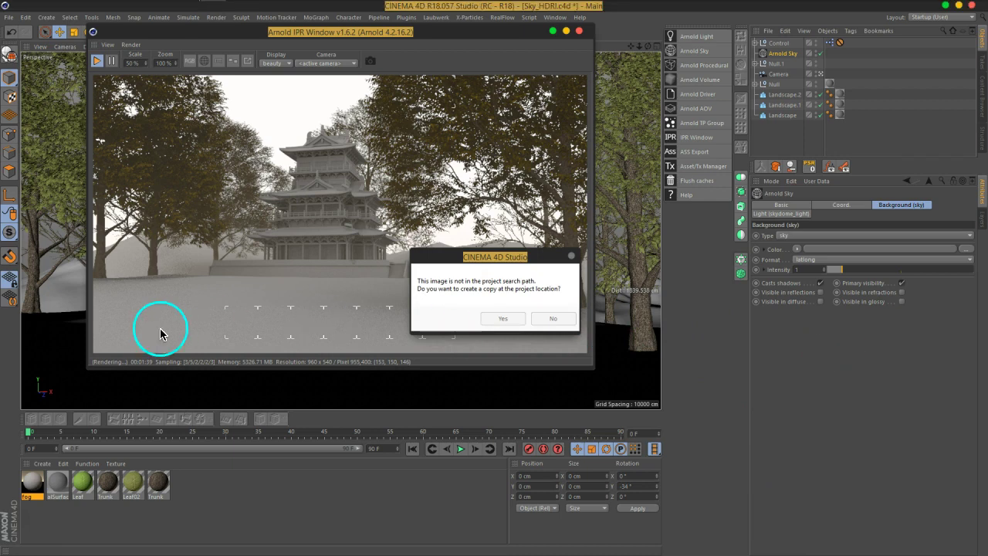
pyautogui.click(553, 319)
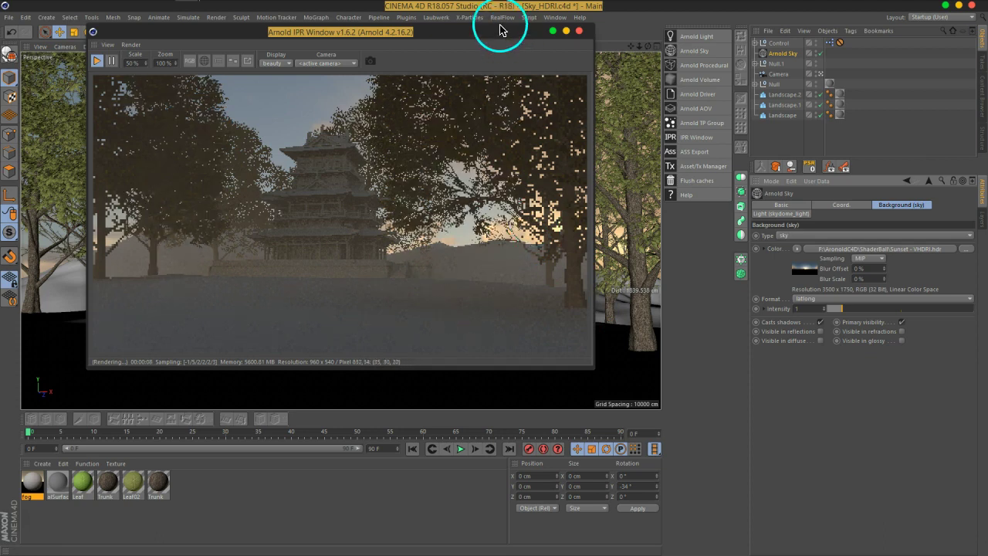
# Step: Nudge the render window aside, check the sky's Coord. rotation, and select the Control null
pyautogui.moveTo(503, 30); pyautogui.dragTo(545, 43)
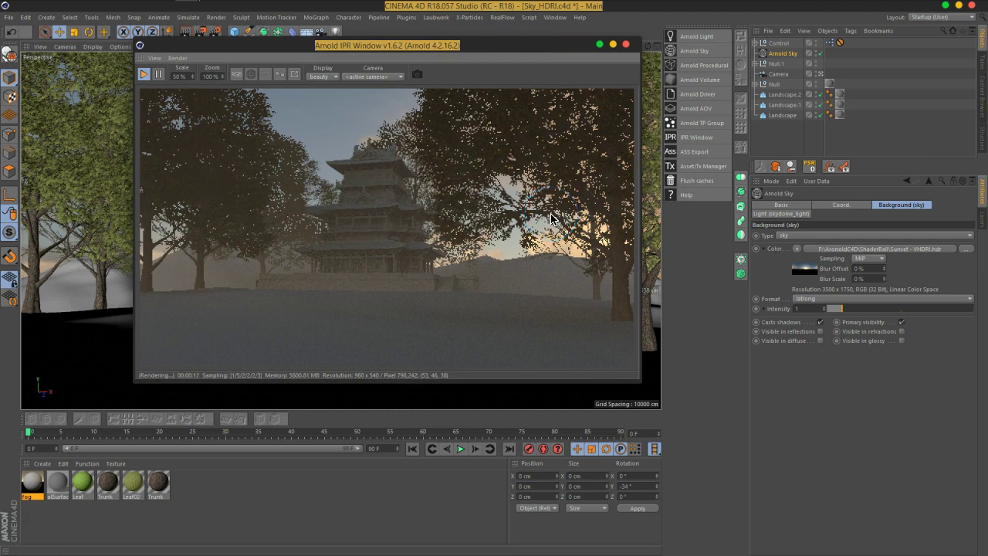
pyautogui.click(840, 210)
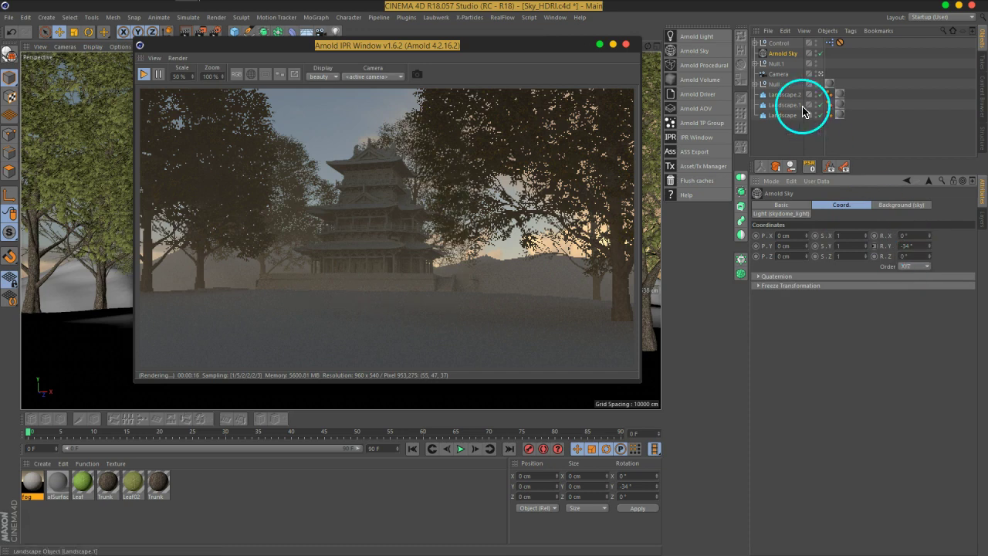
pyautogui.click(777, 47)
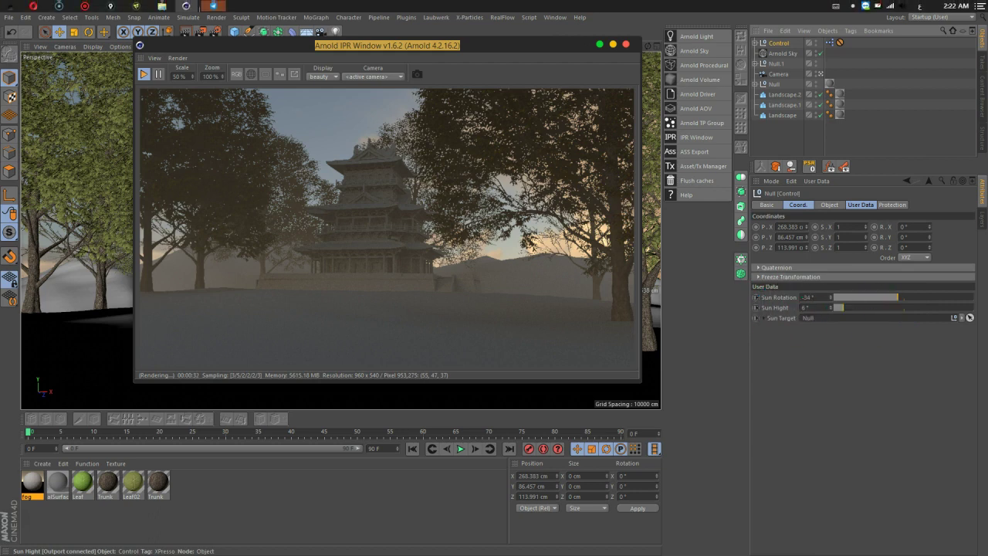
# Step: Drag the Control null's Sun Rotation slider to 14° for warmer sunset light
pyautogui.moveTo(897, 299); pyautogui.dragTo(894, 299)
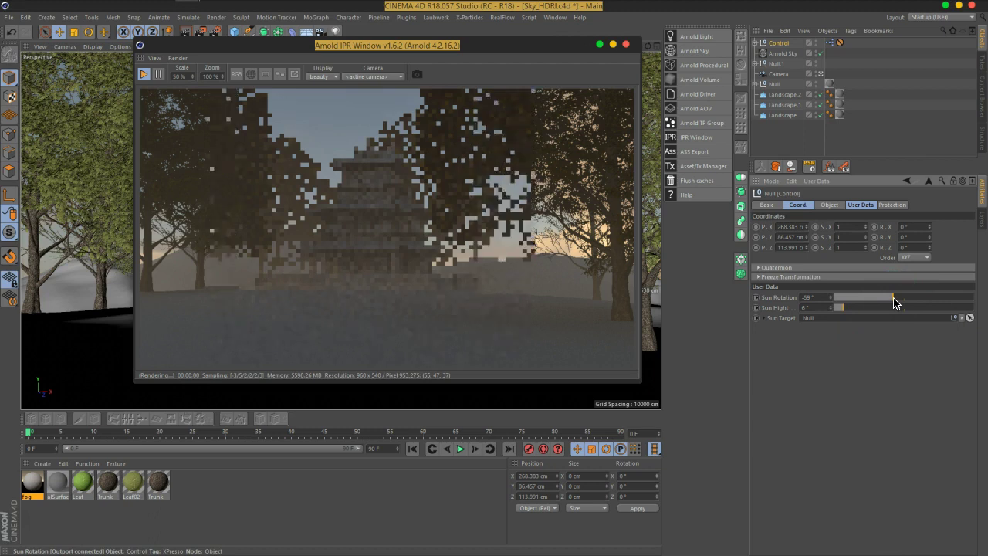
pyautogui.moveTo(894, 302); pyautogui.dragTo(908, 303)
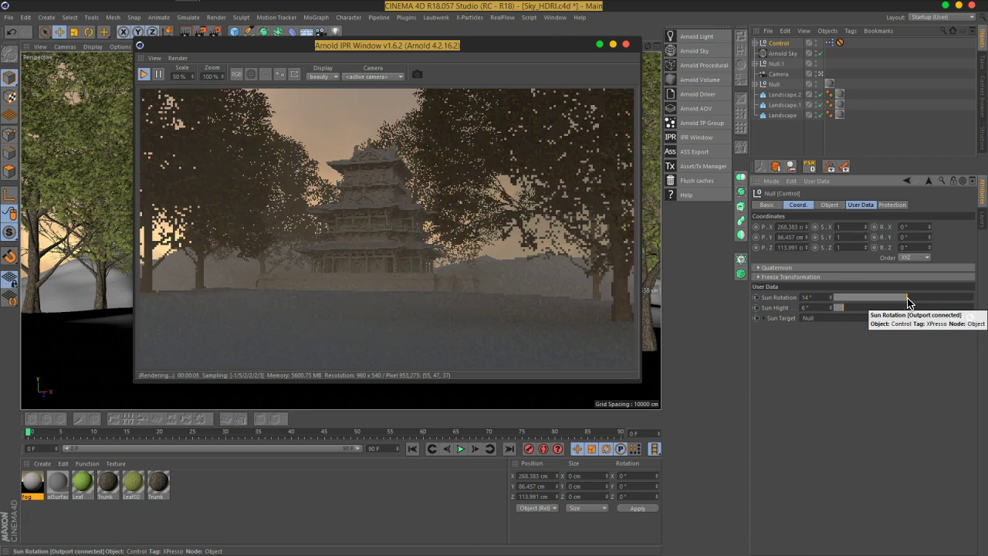
pyautogui.moveTo(908, 302); pyautogui.dragTo(889, 303)
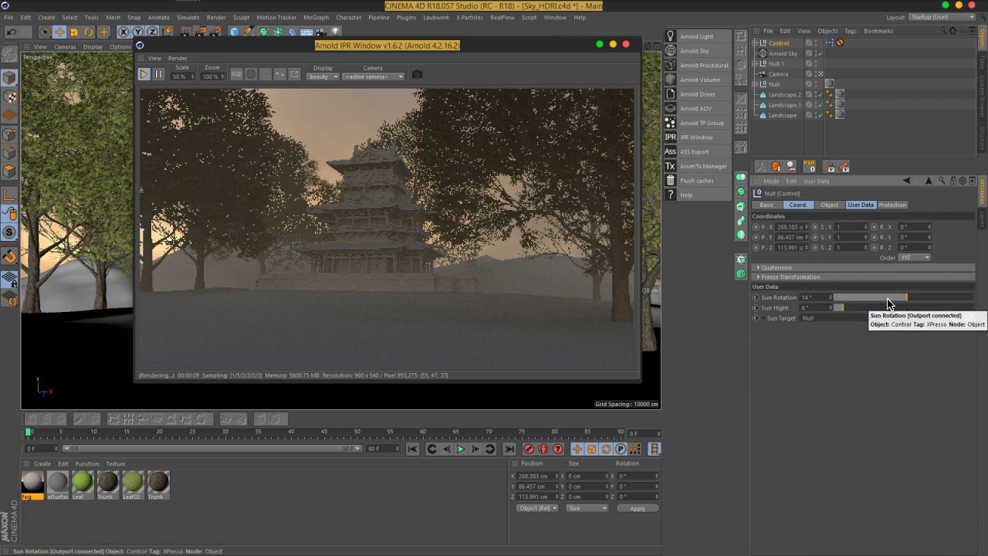
pyautogui.click(810, 320)
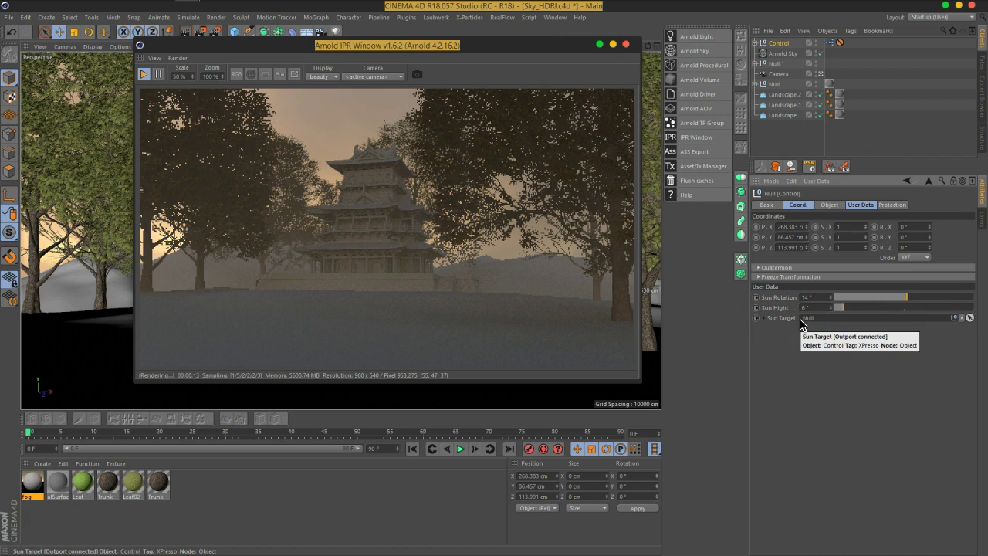
pyautogui.moveTo(779, 51); pyautogui.dragTo(780, 62)
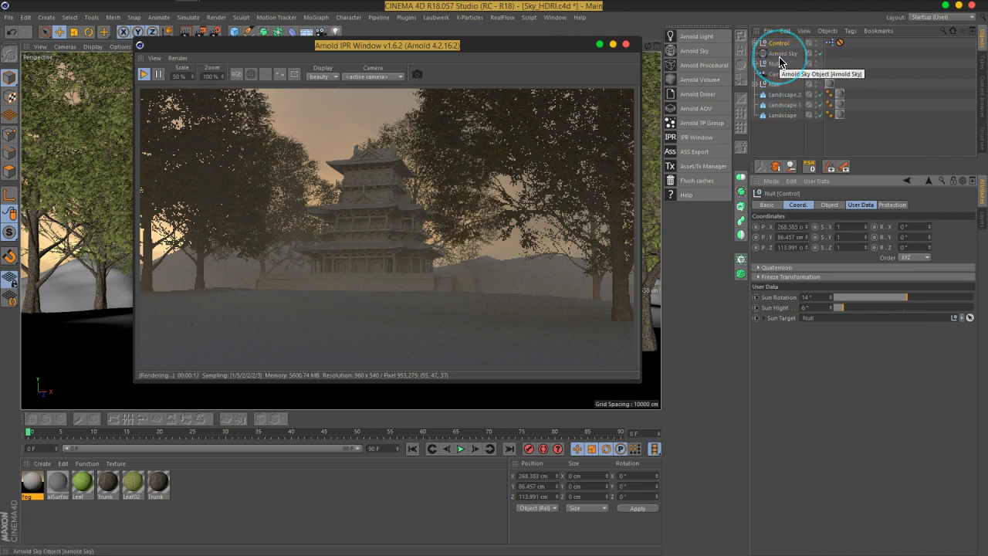
pyautogui.moveTo(780, 62); pyautogui.dragTo(758, 50)
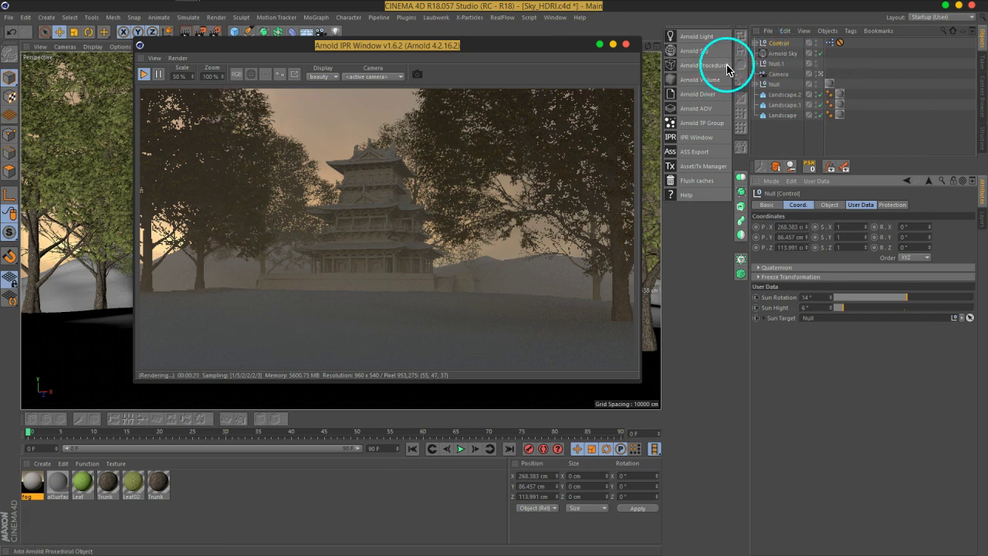
pyautogui.moveTo(727, 70); pyautogui.dragTo(737, 61)
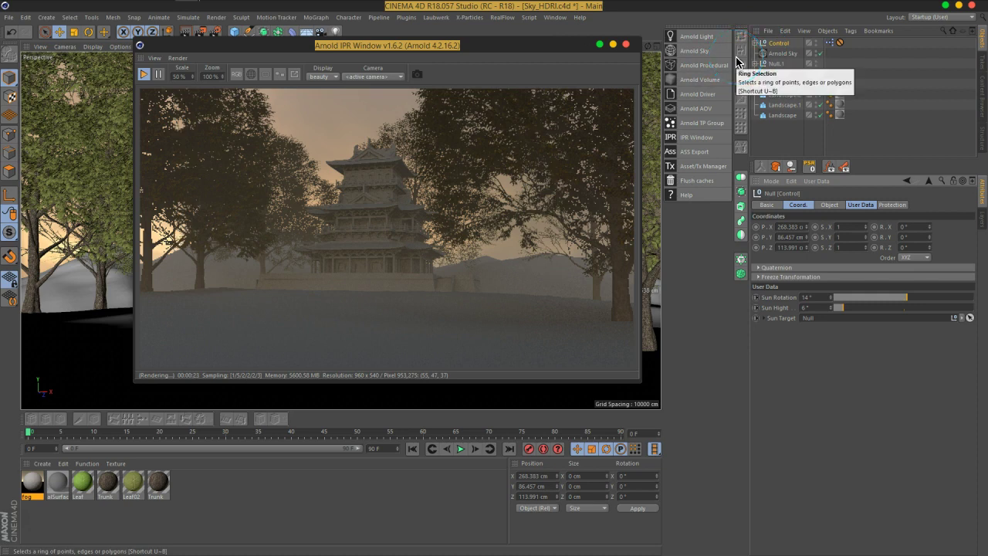
# Step: Set the Arnold Sky background intensity to 1.5
pyautogui.click(796, 52)
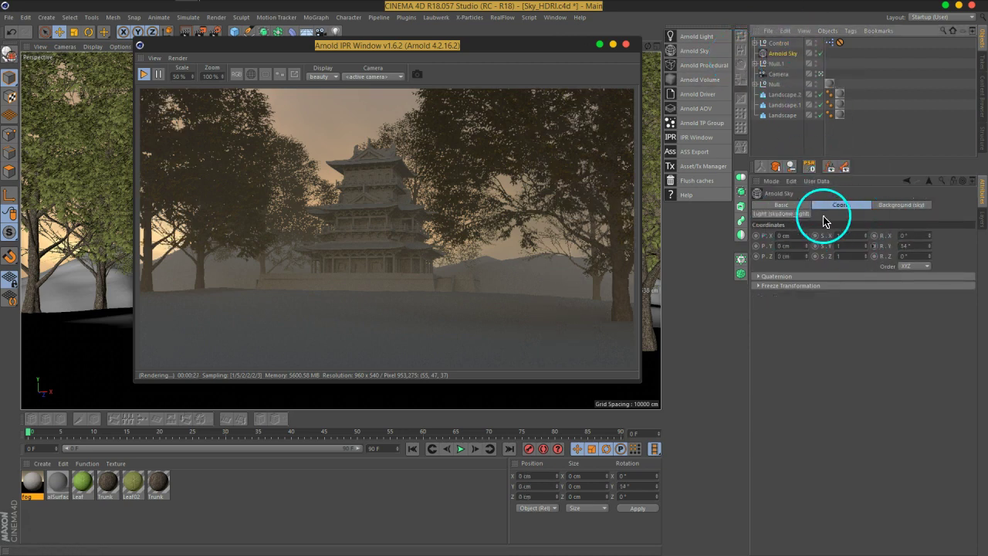
pyautogui.click(891, 206)
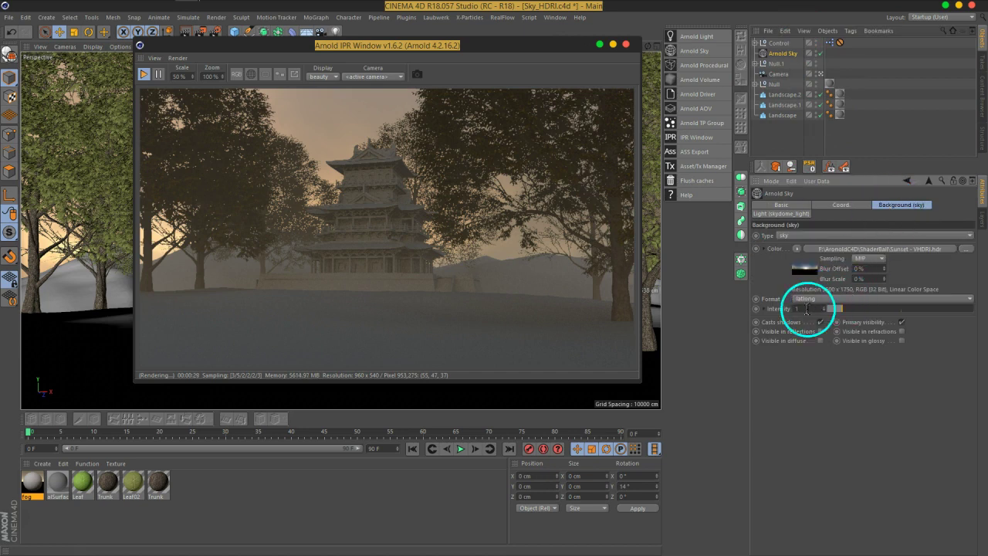
pyautogui.click(783, 214)
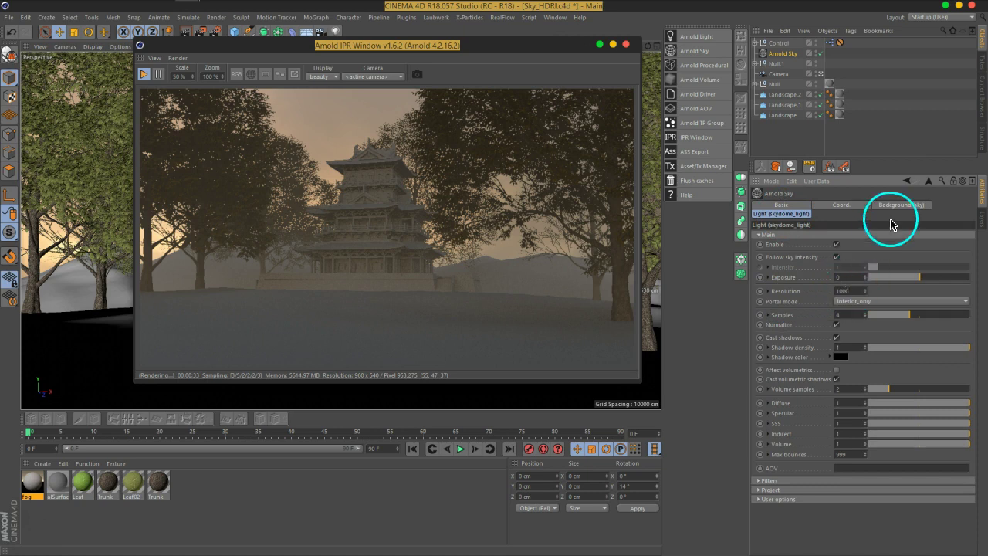
pyautogui.click(896, 205)
pyautogui.click(854, 312)
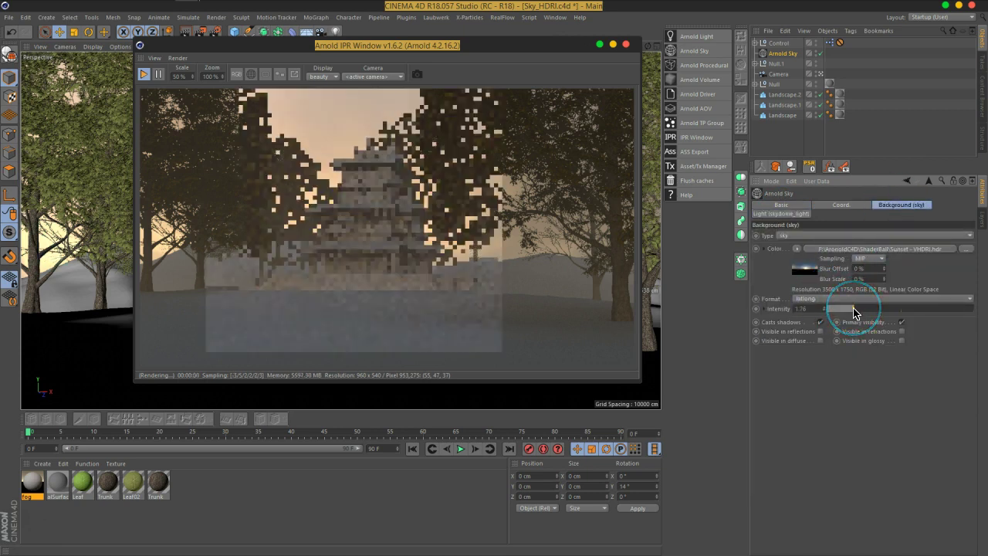
pyautogui.click(875, 312)
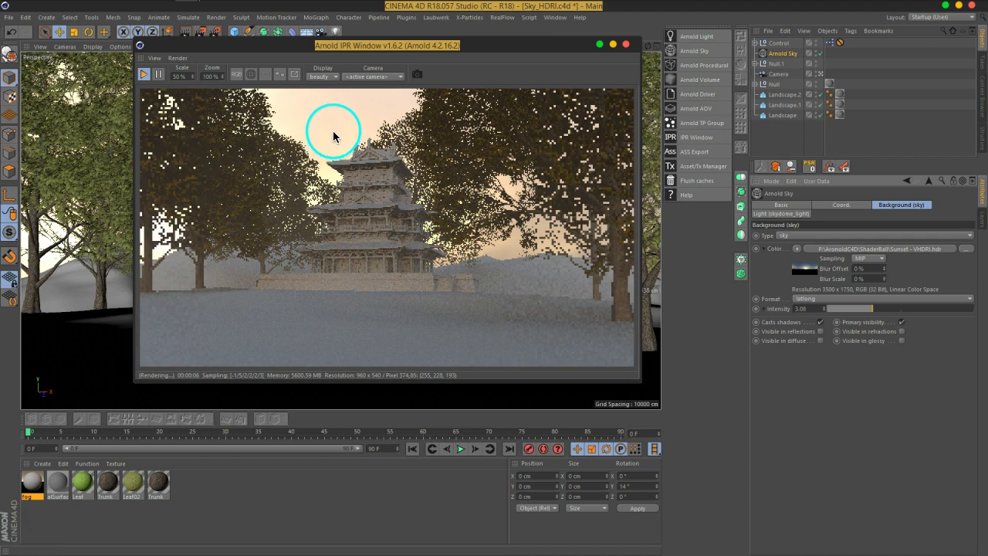
pyautogui.moveTo(855, 316); pyautogui.dragTo(861, 310)
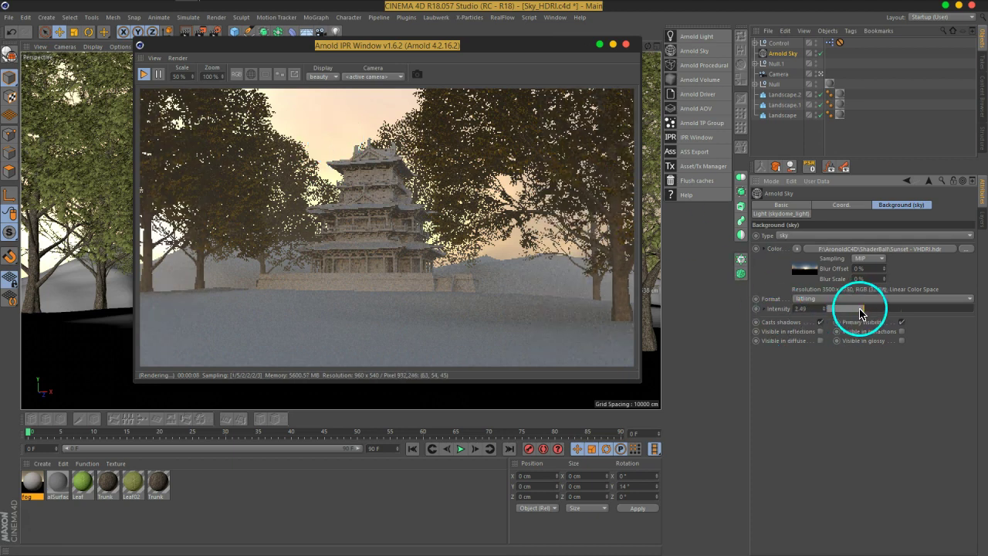
pyautogui.doubleClick(803, 309)
pyautogui.write('1.5')
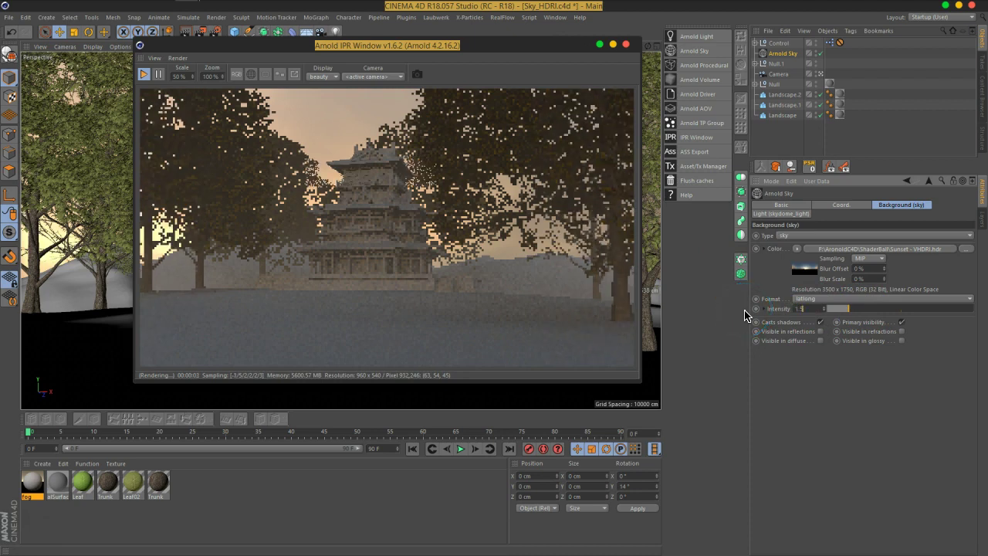
pyautogui.press('Return')
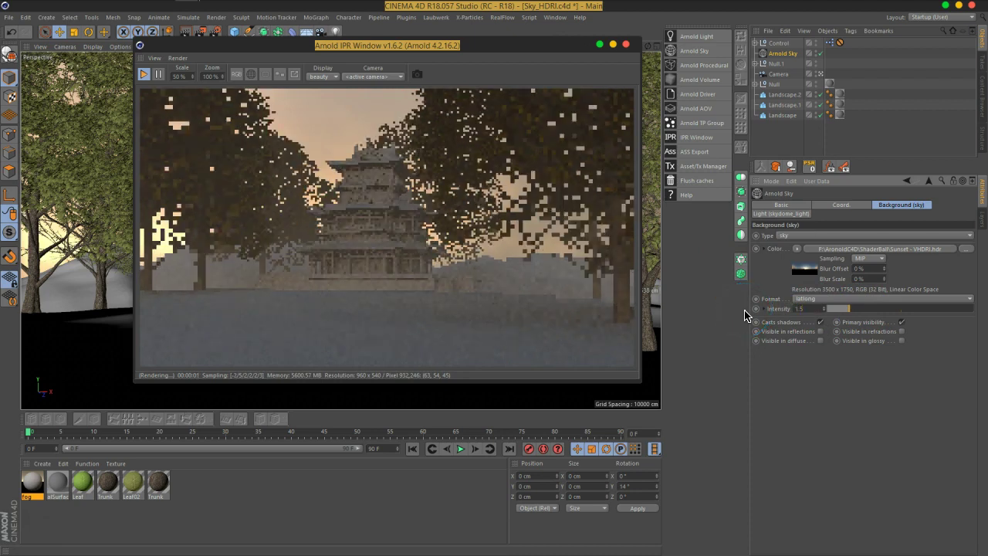
# Step: Enable the Arnold distant_light under Control and reselect the Control null
pyautogui.click(758, 44)
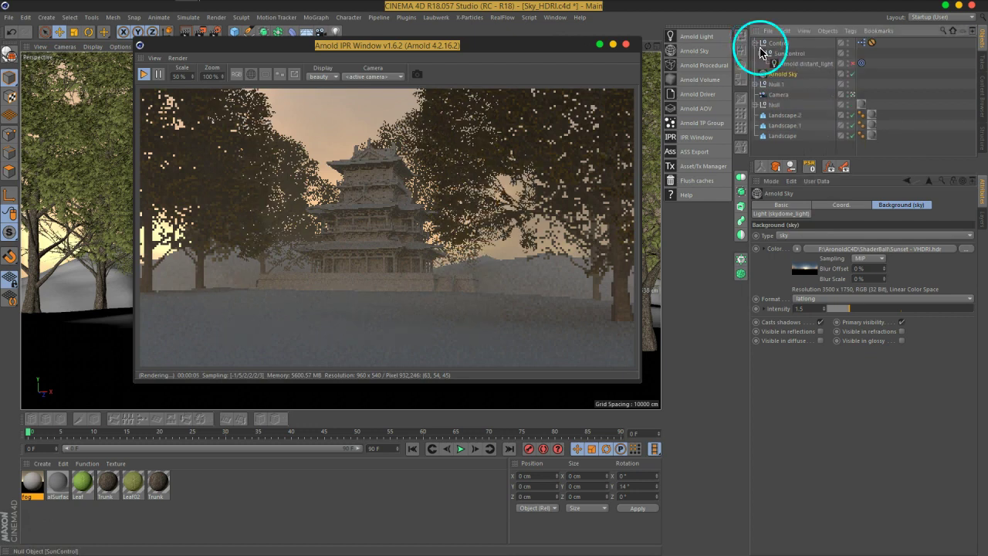
pyautogui.click(852, 65)
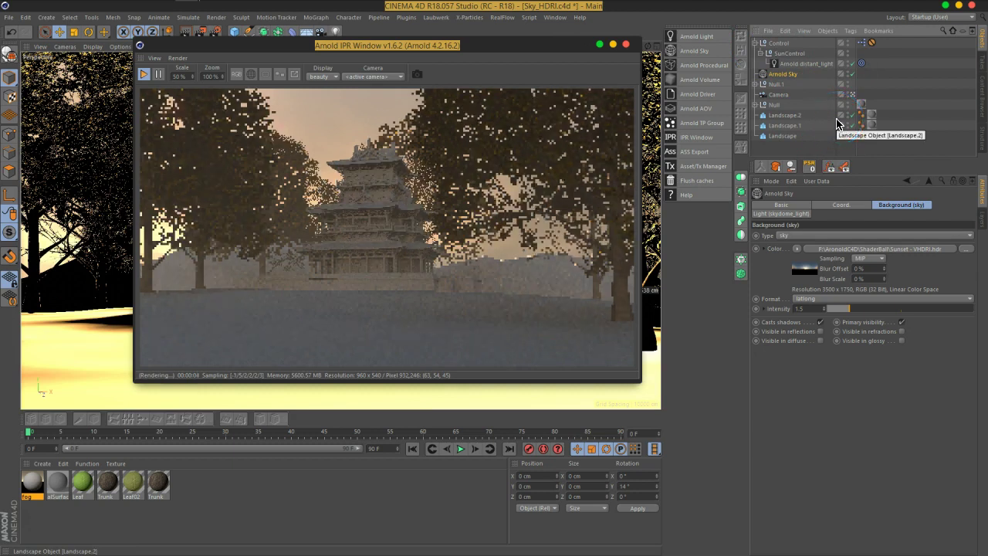
pyautogui.click(782, 45)
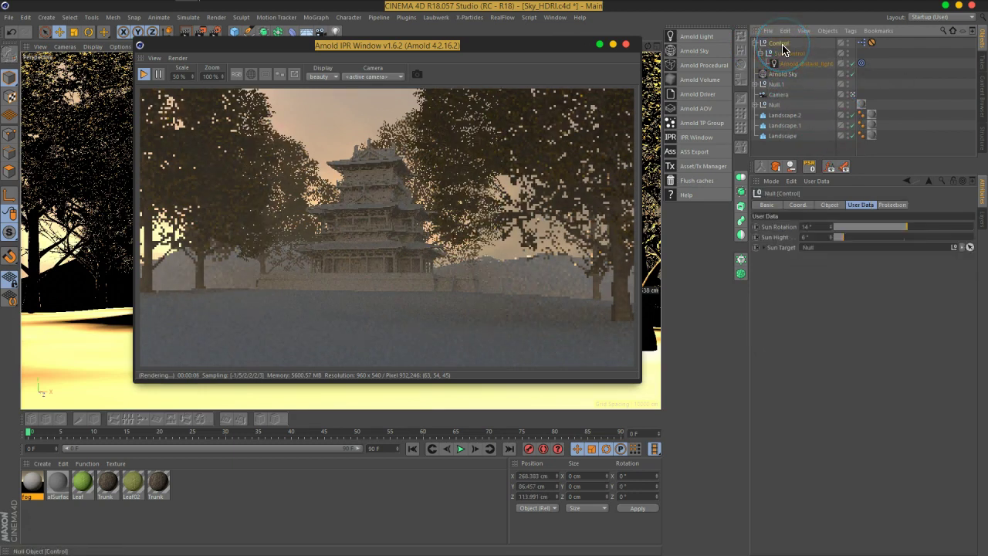
pyautogui.moveTo(794, 55); pyautogui.dragTo(812, 94)
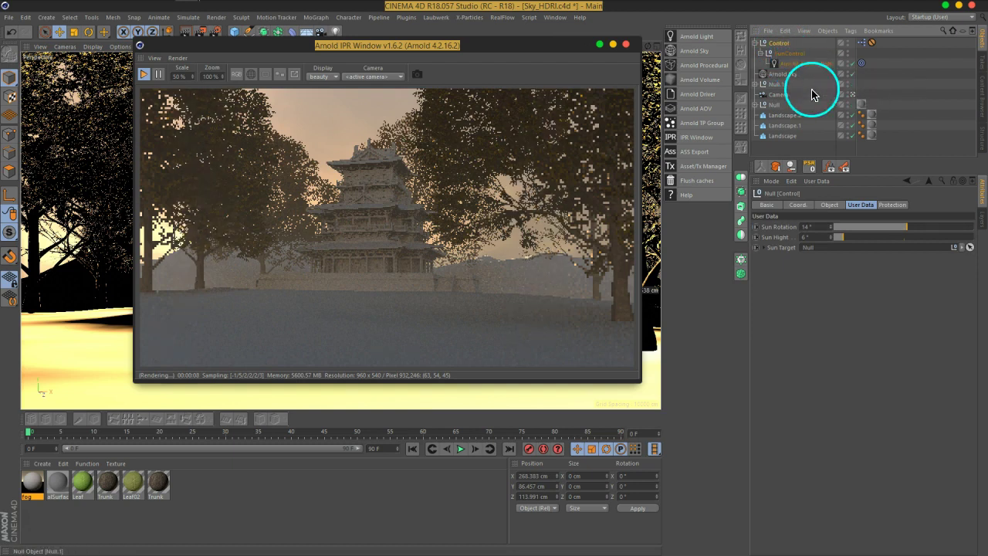
# Step: Select the distant light, leave the scene camera view, and orbit low toward the pagoda and trees
pyautogui.moveTo(481, 45); pyautogui.dragTo(695, 379)
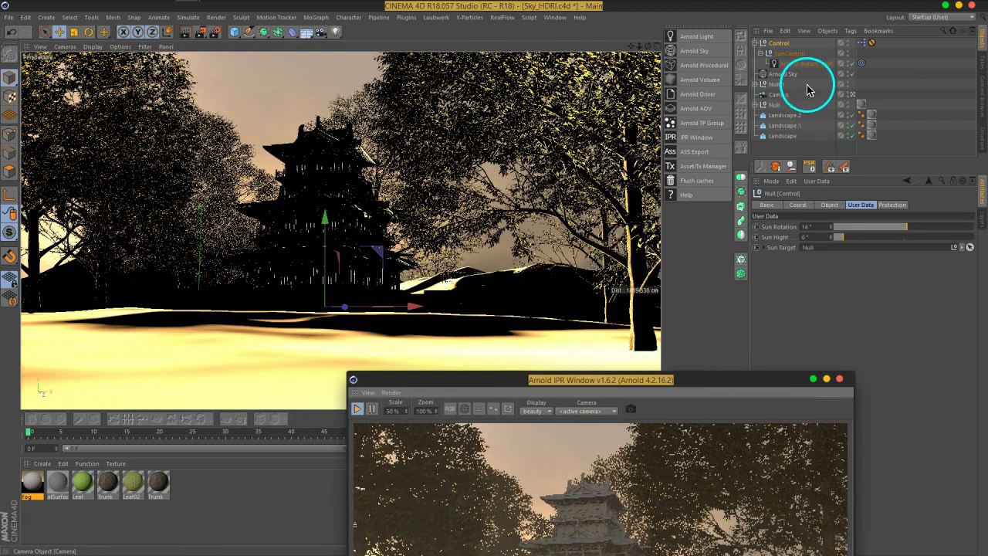
pyautogui.click(806, 64)
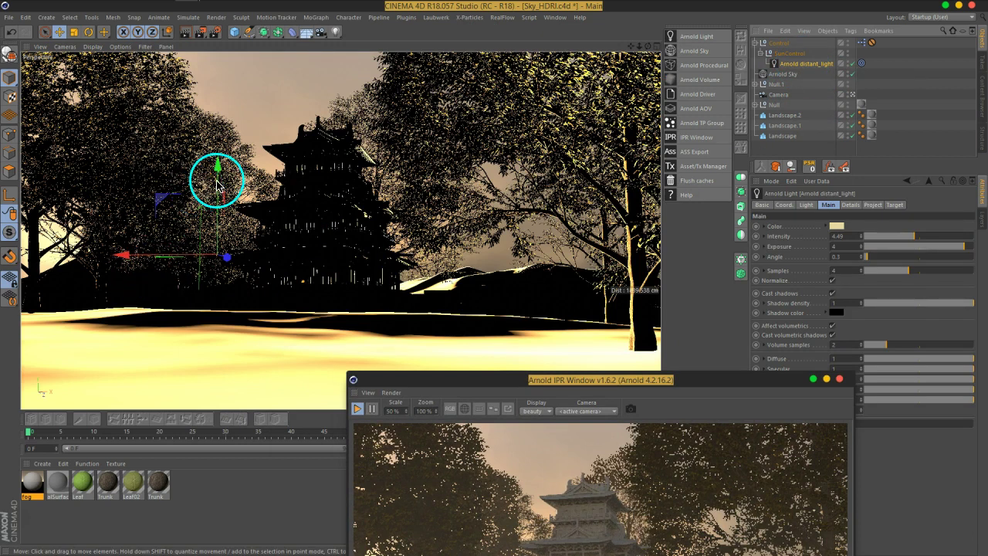
pyautogui.click(853, 97)
pyautogui.keyDown('alt'); pyautogui.moveTo(407, 237); pyautogui.dragTo(418, 185); pyautogui.keyUp('alt')
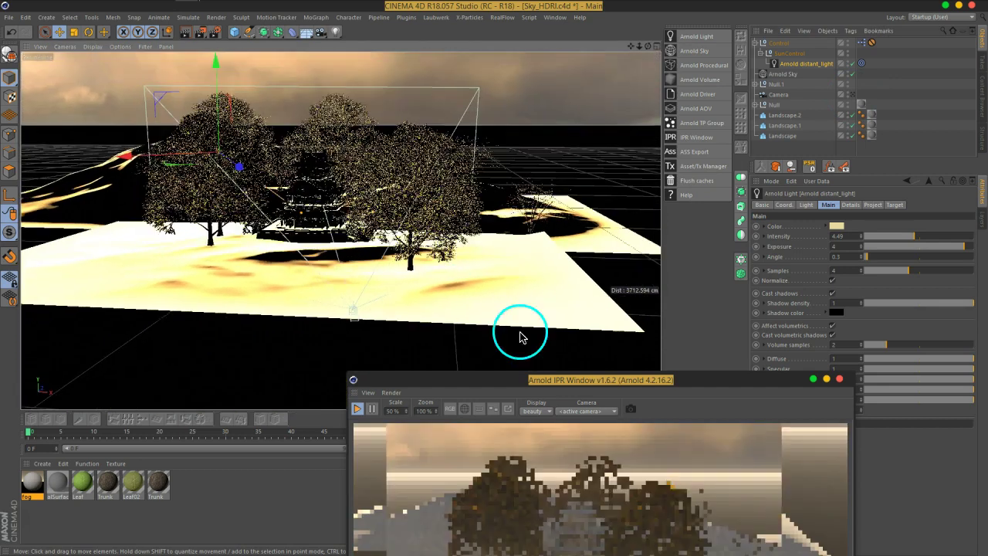
pyautogui.moveTo(571, 380); pyautogui.dragTo(666, 104)
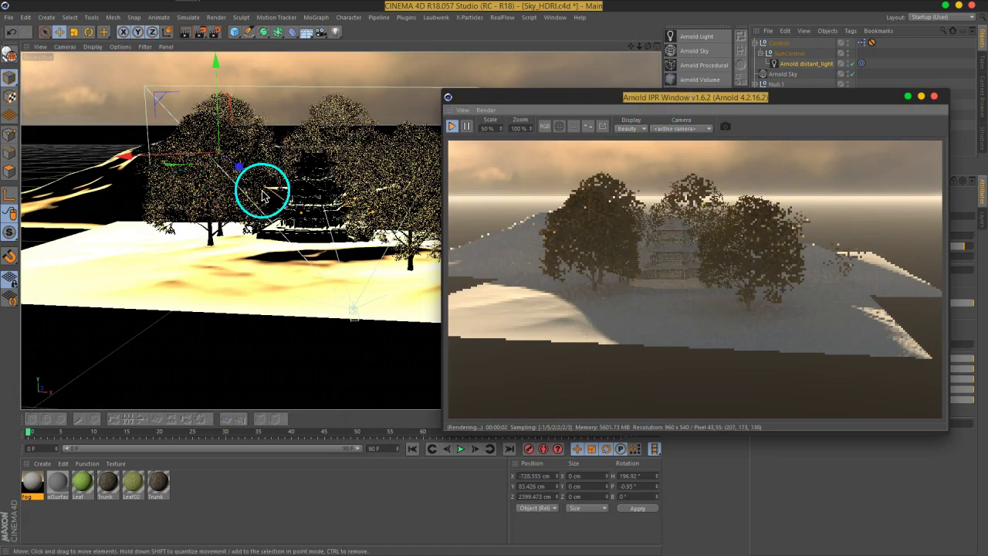
pyautogui.moveTo(273, 185)
pyautogui.keyDown('alt'); pyautogui.mouseDown()
pyautogui.moveTo(106, 175)
pyautogui.moveTo(559, 193)
pyautogui.moveTo(490, 188)
pyautogui.moveTo(543, 197)
pyautogui.moveTo(618, 188)
pyautogui.moveTo(293, 205)
pyautogui.moveTo(231, 194)
pyautogui.moveTo(238, 180)
pyautogui.mouseUp(); pyautogui.keyUp('alt')
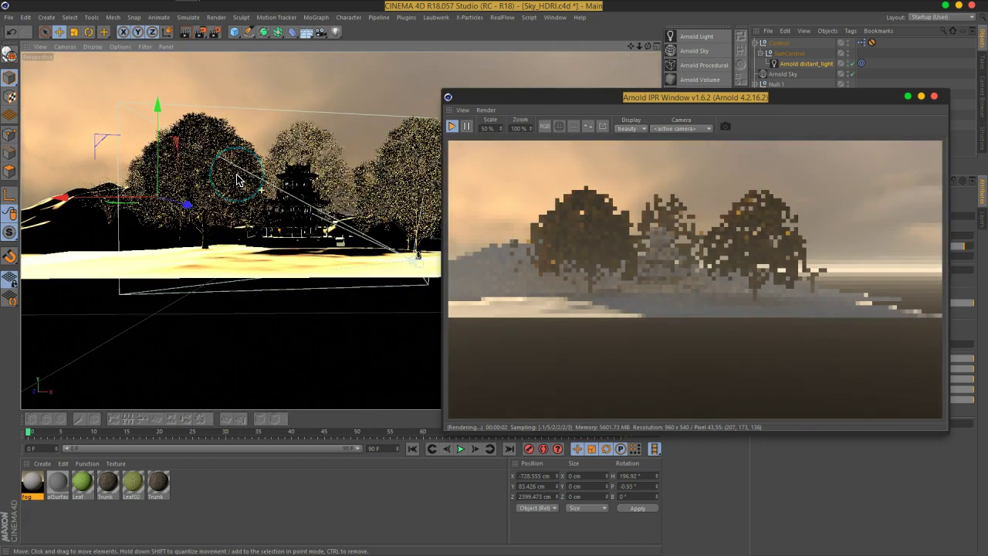
pyautogui.moveTo(710, 106)
pyautogui.mouseDown()
pyautogui.moveTo(625, 113)
pyautogui.moveTo(99, 254)
pyautogui.moveTo(306, 141)
pyautogui.mouseUp()
# Step: Raise the Control null's Sun Rotation toward 177° to backlight the scene
pyautogui.click(783, 74)
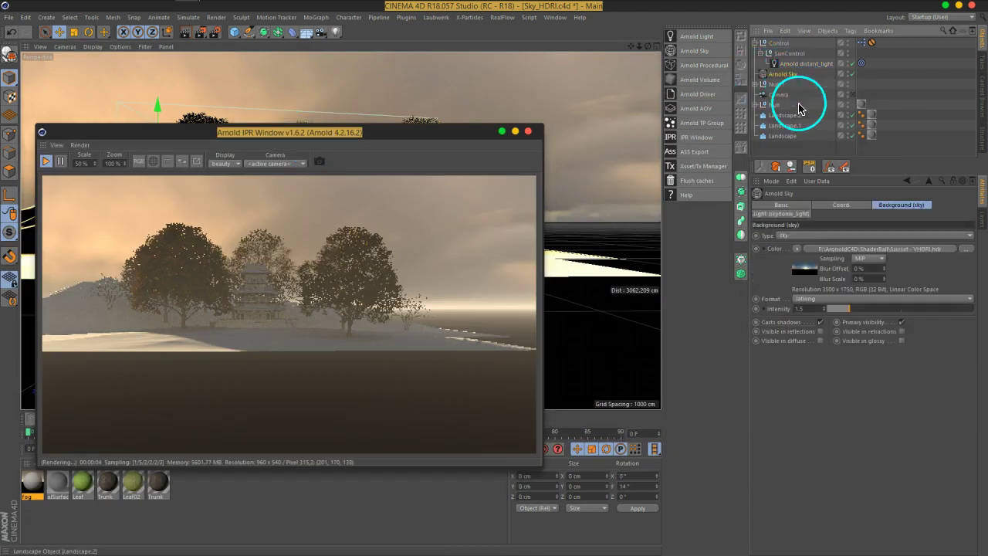
pyautogui.click(782, 43)
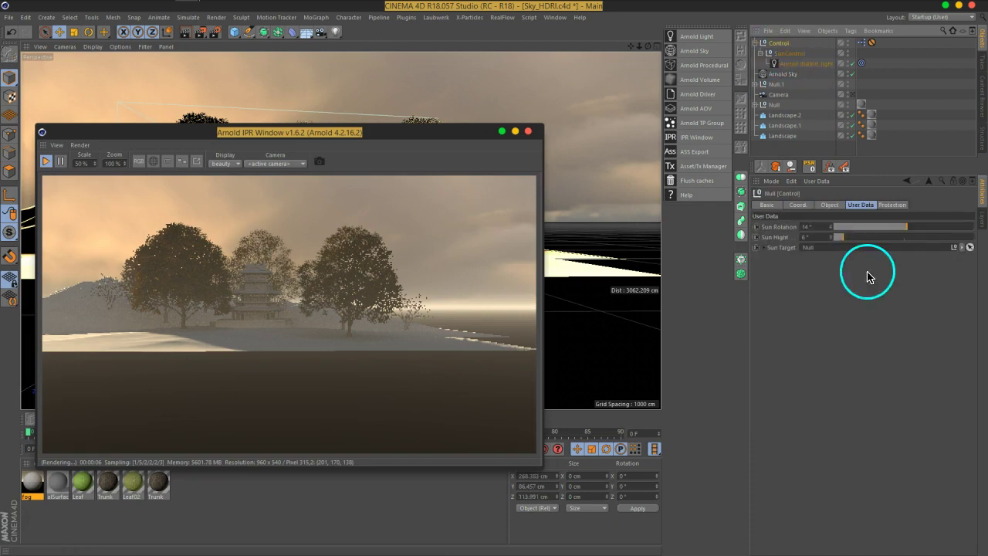
pyautogui.moveTo(409, 134); pyautogui.dragTo(622, 287)
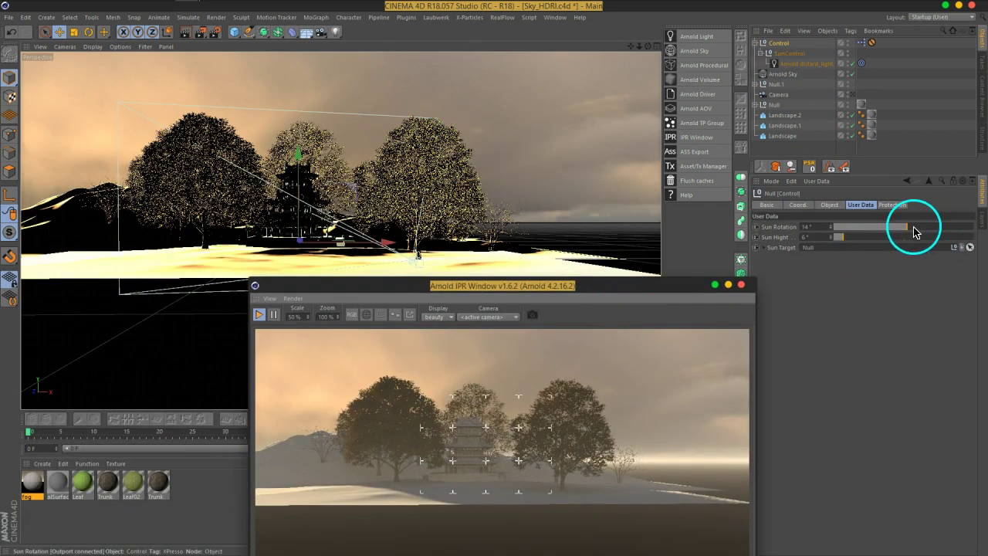
pyautogui.moveTo(913, 232); pyautogui.dragTo(933, 232)
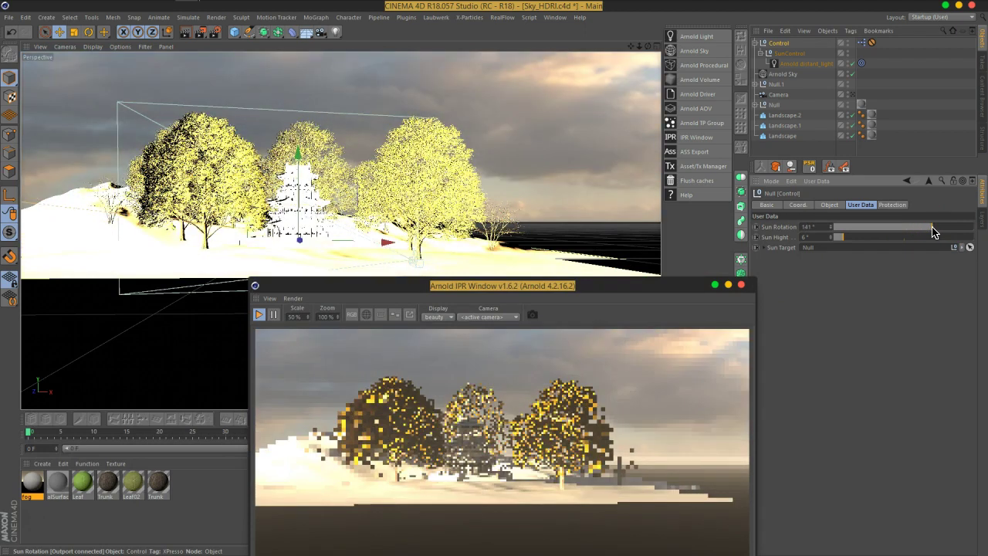
pyautogui.moveTo(933, 232); pyautogui.dragTo(940, 233)
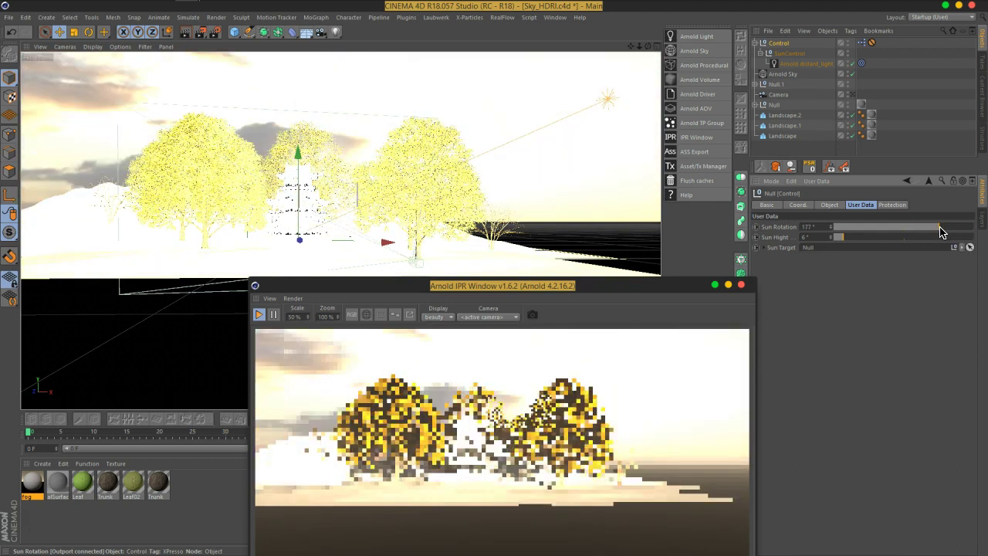
# Step: Select the Arnold distant_light and drag it off to the right
pyautogui.click(396, 236)
pyautogui.moveTo(393, 237)
pyautogui.mouseDown()
pyautogui.moveTo(390, 225)
pyautogui.moveTo(401, 244)
pyautogui.mouseUp()
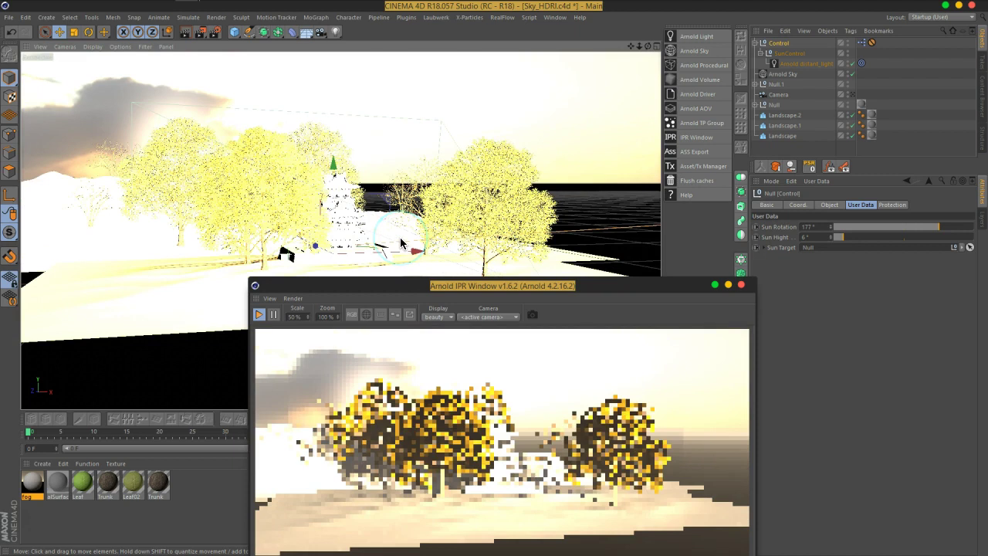
pyautogui.click(808, 63)
pyautogui.moveTo(504, 187); pyautogui.dragTo(496, 183)
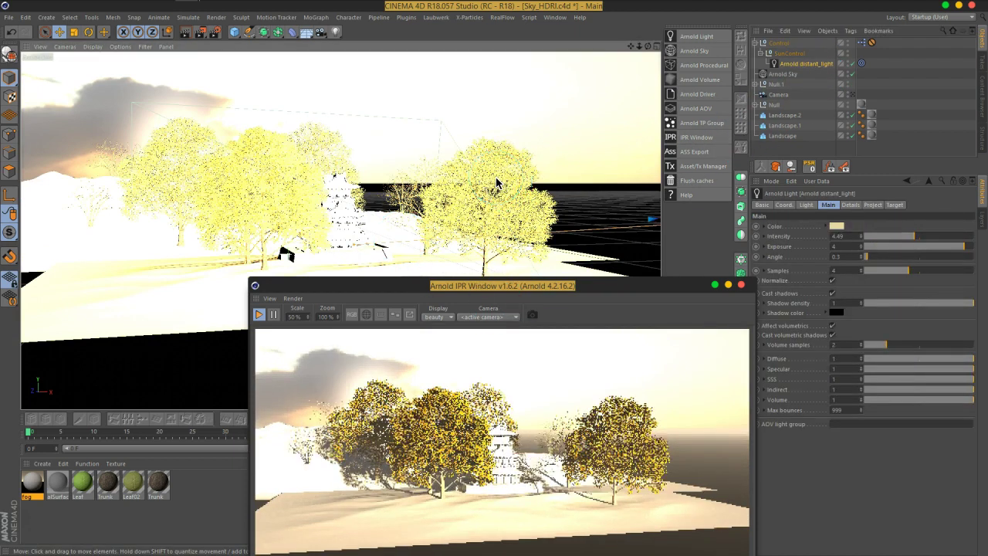
# Step: Raise the distant light higher above the scene, then switch to the top view with F2
pyautogui.click(581, 188)
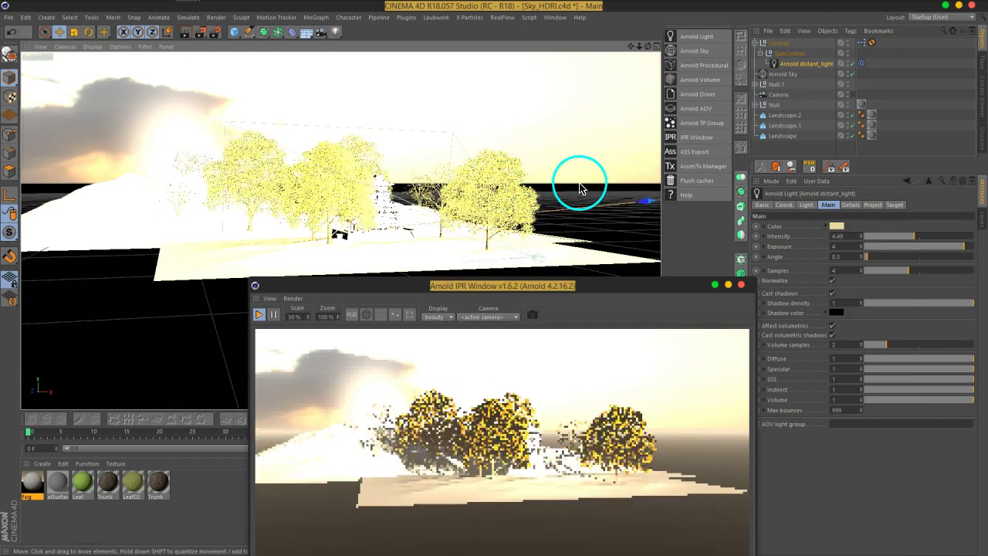
pyautogui.moveTo(561, 192)
pyautogui.keyDown('alt'); pyautogui.mouseDown()
pyautogui.moveTo(640, 214)
pyautogui.moveTo(501, 202)
pyautogui.moveTo(607, 258)
pyautogui.mouseUp(); pyautogui.keyUp('alt')
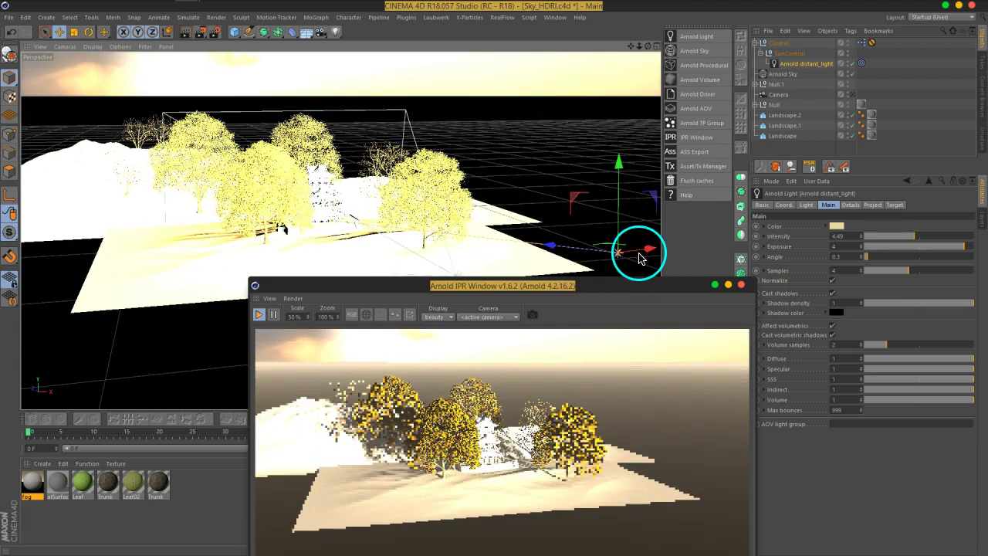
pyautogui.moveTo(620, 202); pyautogui.dragTo(574, 206)
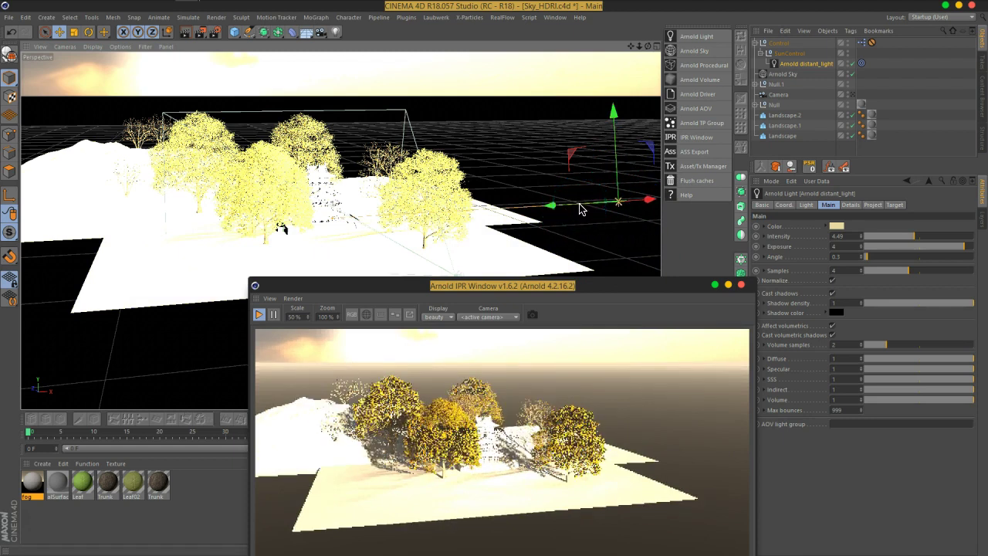
pyautogui.press('F2')
pyautogui.moveTo(487, 188); pyautogui.dragTo(380, 177)
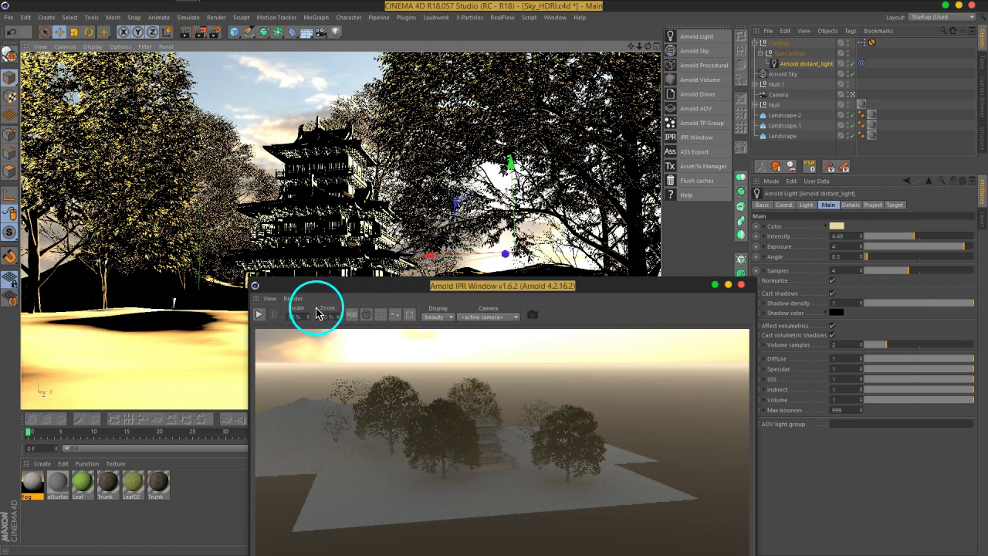
# Step: Leave the camera view and inspect the light's position in the side-on Right view
pyautogui.click(854, 95)
pyautogui.moveTo(456, 197)
pyautogui.keyDown('alt'); pyautogui.mouseDown()
pyautogui.moveTo(506, 177)
pyautogui.moveTo(487, 177)
pyautogui.moveTo(569, 170)
pyautogui.moveTo(525, 165)
pyautogui.moveTo(523, 178)
pyautogui.mouseUp(); pyautogui.keyUp('alt')
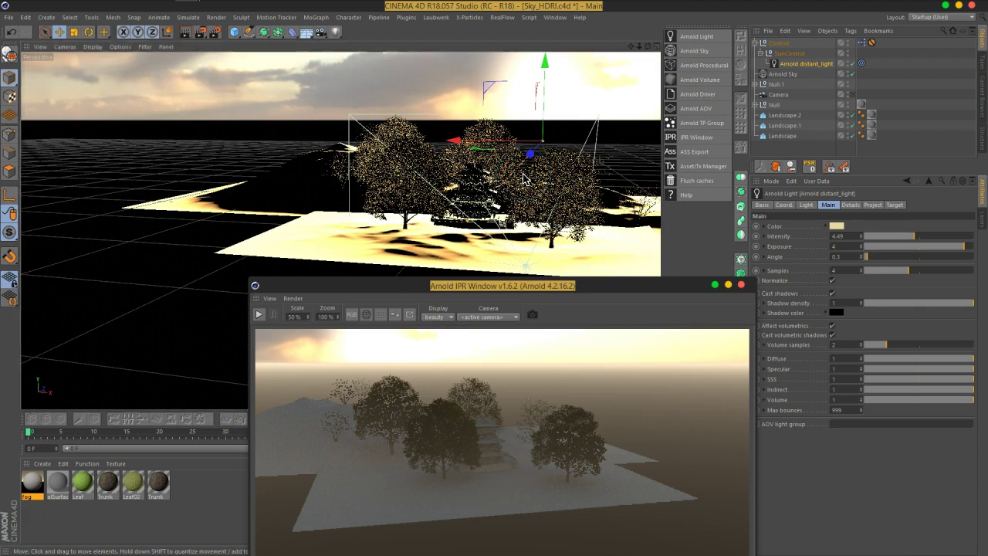
pyautogui.press('F3')
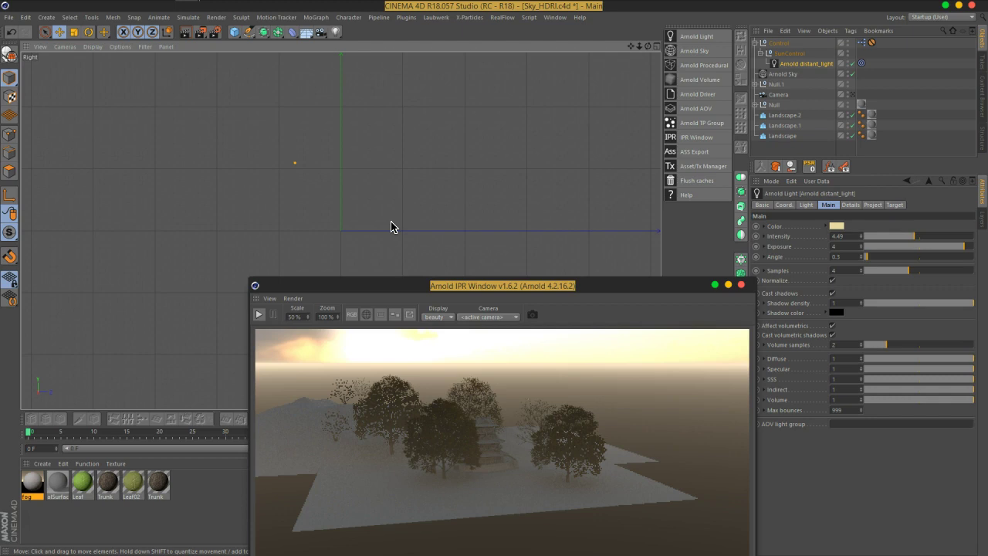
pyautogui.keyDown('alt'); pyautogui.moveTo(422, 149); pyautogui.dragTo(357, 200, button='right'); pyautogui.keyUp('alt')
pyautogui.scroll(-3, 357, 201)
pyautogui.scroll(-3, 357, 200)
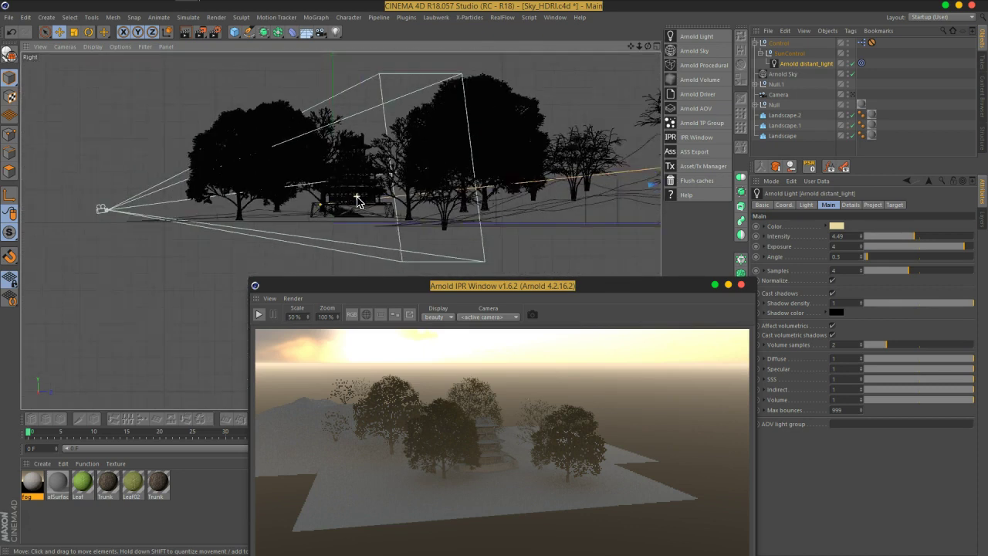
pyautogui.scroll(-3, 356, 201)
pyautogui.keyDown('alt'); pyautogui.moveTo(560, 175); pyautogui.dragTo(388, 181, button='middle'); pyautogui.keyUp('alt')
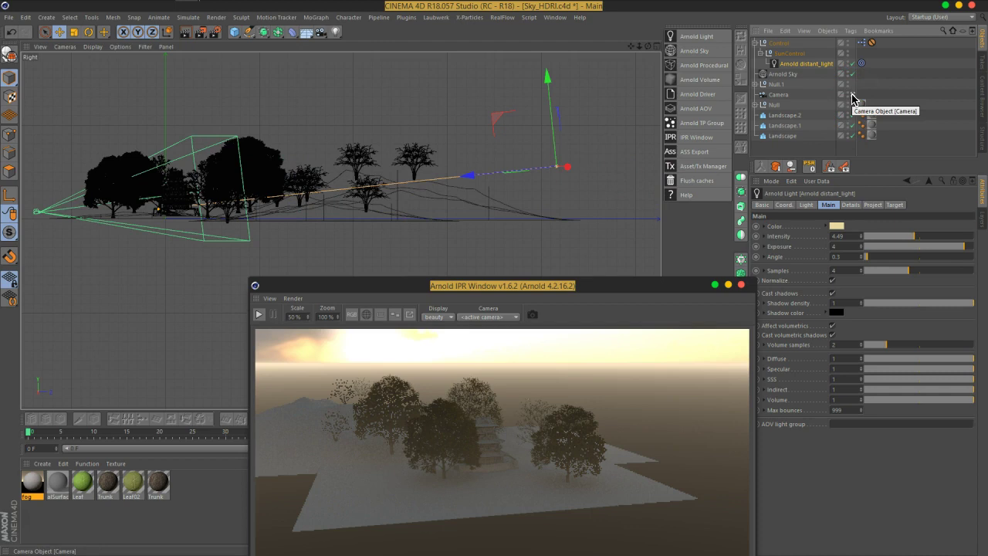
pyautogui.keyDown('alt'); pyautogui.moveTo(525, 114); pyautogui.dragTo(527, 121, button='middle'); pyautogui.keyUp('alt')
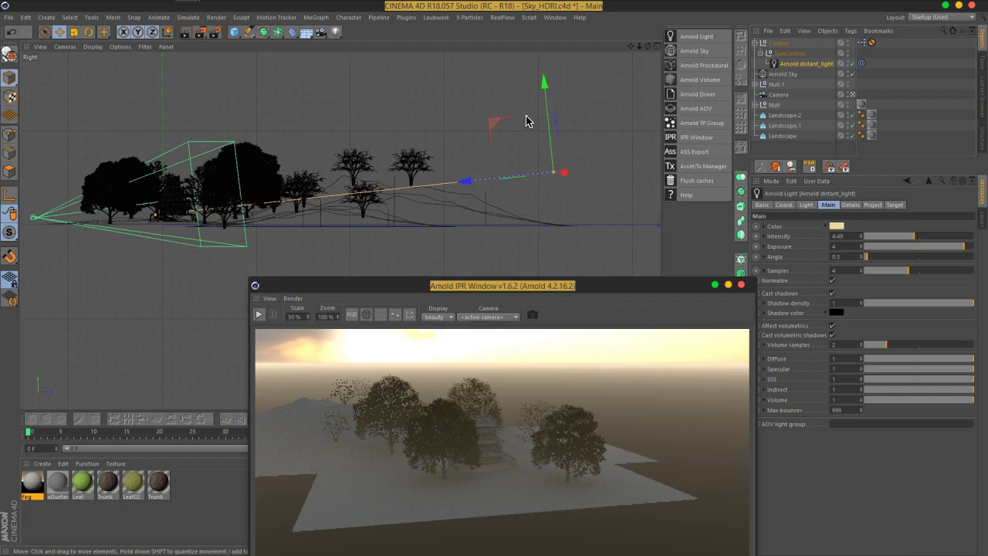
# Step: Return to Perspective view and select the Control null to show its sun sliders
pyautogui.press('F1')
pyautogui.click(510, 278)
pyautogui.click(775, 127)
pyautogui.click(777, 43)
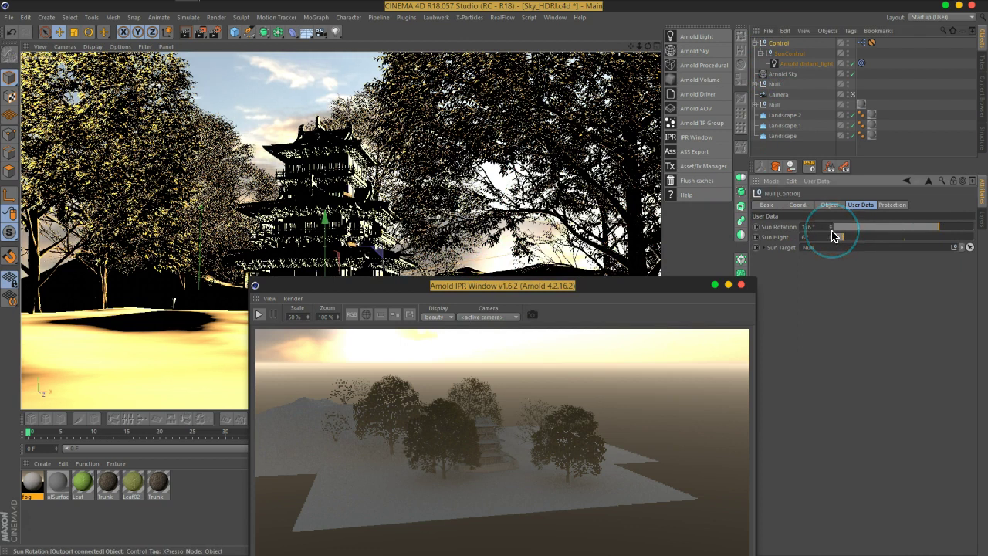
# Step: Set Sun Rotation to 171°, restart the Arnold IPR, and move its window top-left
pyautogui.moveTo(833, 234); pyautogui.dragTo(833, 233)
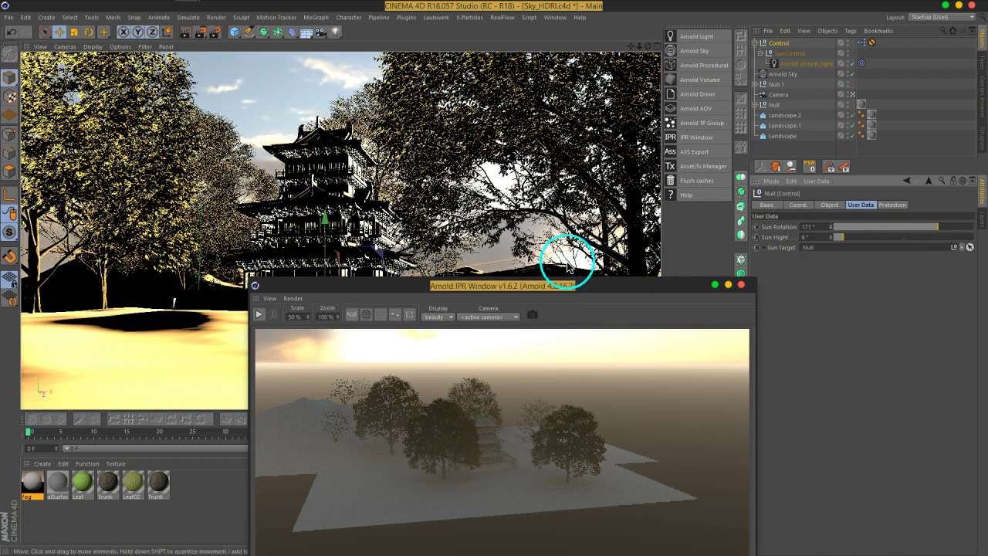
pyautogui.click(260, 317)
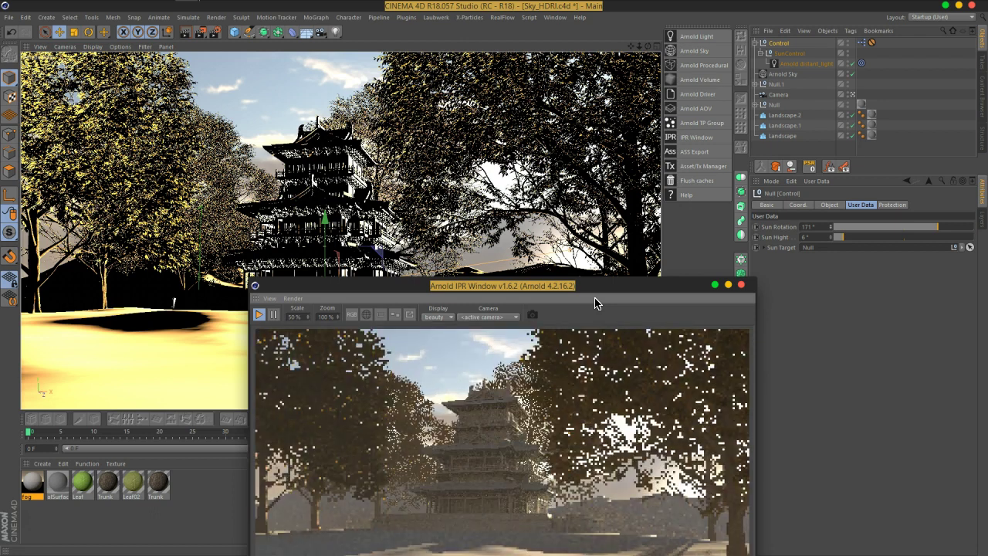
pyautogui.moveTo(590, 300); pyautogui.dragTo(440, 60)
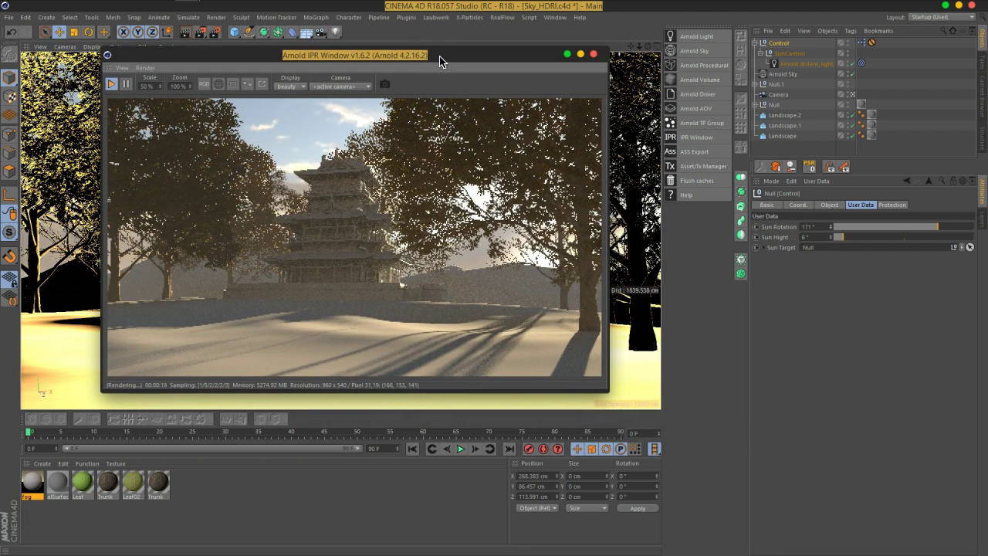
# Step: Set the Arnold Sky's intensity to 2
pyautogui.moveTo(433, 126)
pyautogui.mouseDown()
pyautogui.moveTo(381, 219)
pyautogui.moveTo(359, 203)
pyautogui.moveTo(349, 225)
pyautogui.mouseUp()
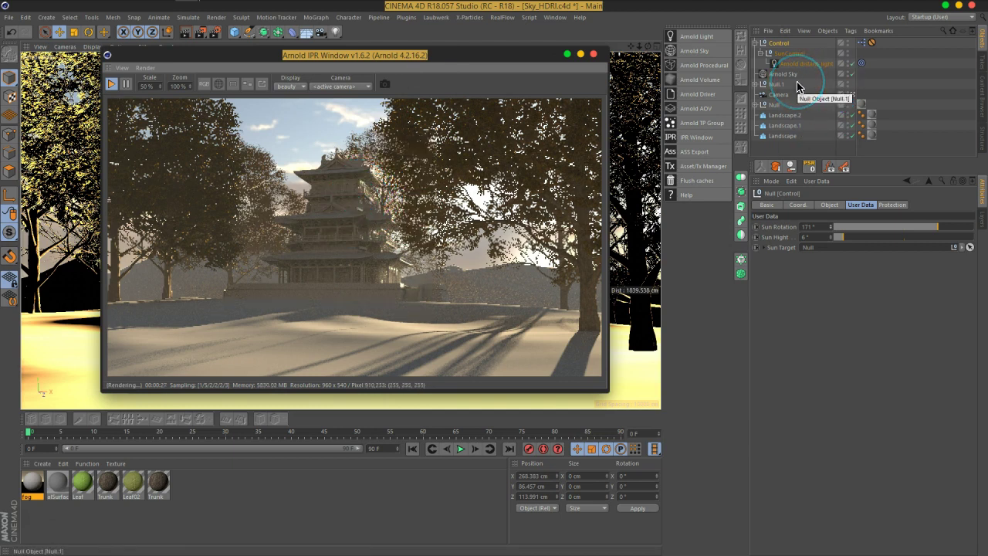
pyautogui.moveTo(795, 65); pyautogui.dragTo(794, 71)
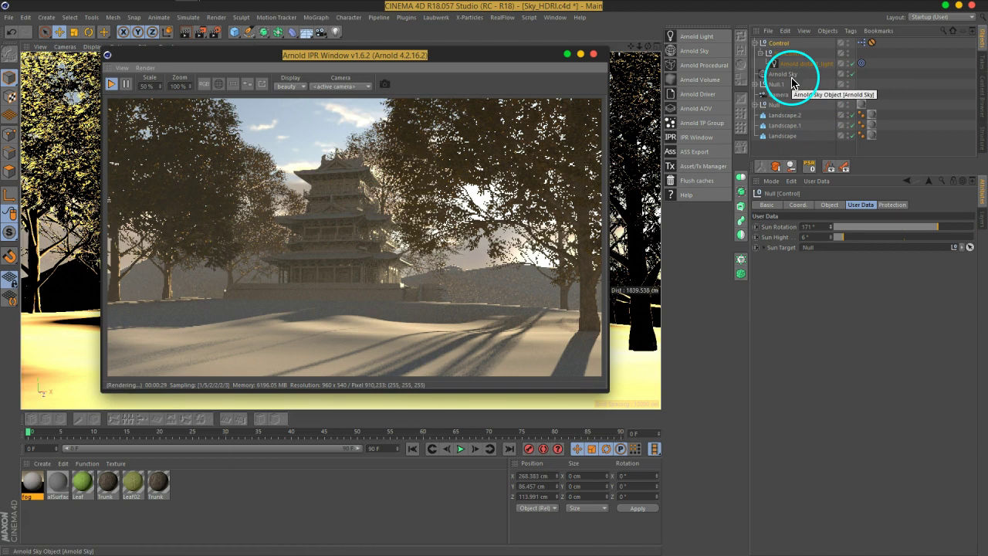
pyautogui.click(794, 73)
pyautogui.moveTo(793, 312)
pyautogui.mouseDown()
pyautogui.moveTo(803, 312)
pyautogui.moveTo(798, 319)
pyautogui.mouseUp()
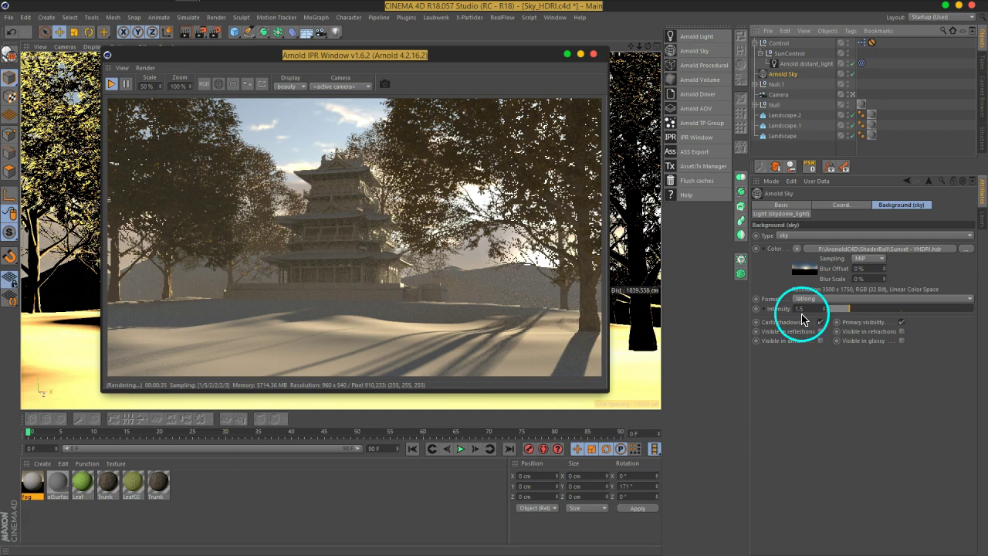
pyautogui.doubleClick(806, 310)
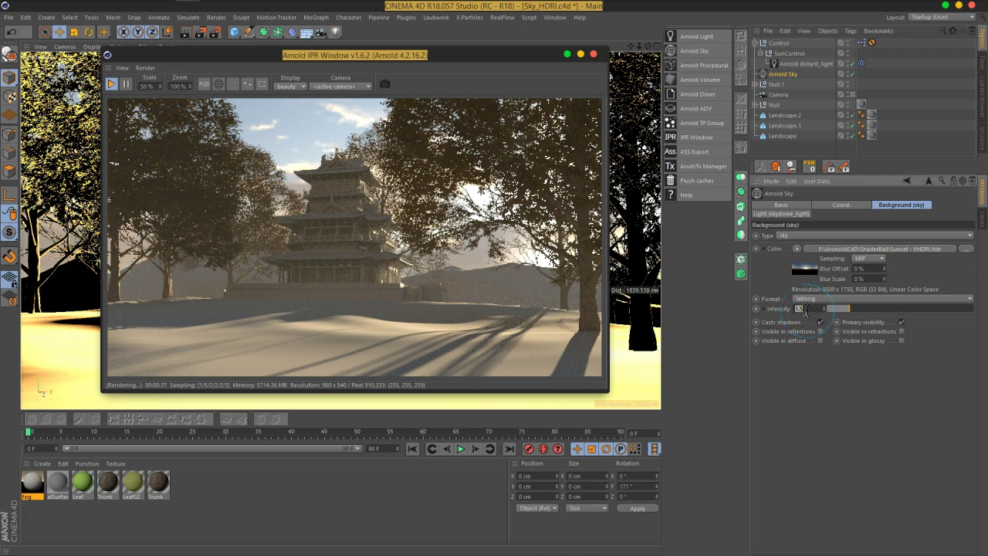
pyautogui.write('2')
pyautogui.press('Return')
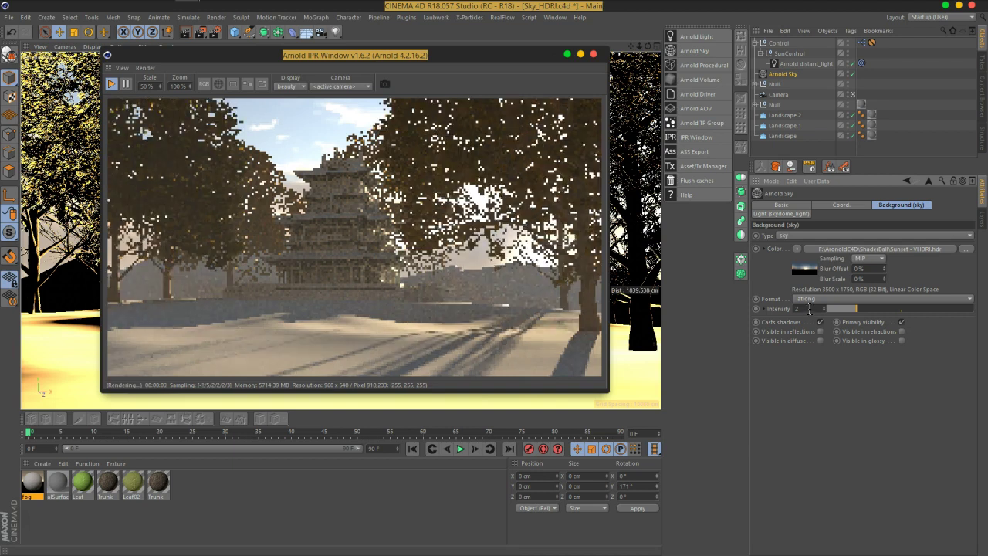
# Step: Check the IPR render's pixel values, then lower the distant light's intensity to 1.33
pyautogui.click(814, 326)
pyautogui.click(538, 343)
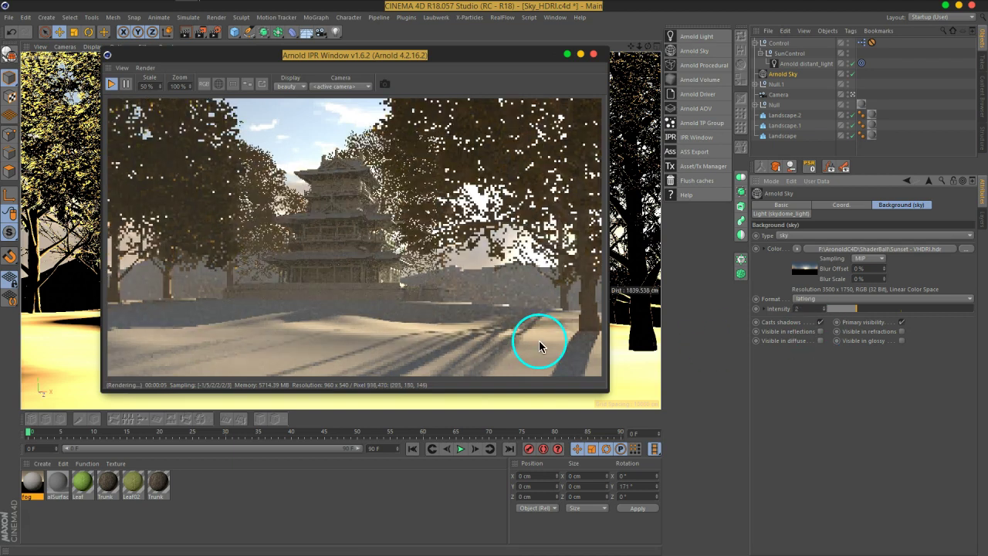
pyautogui.click(551, 349)
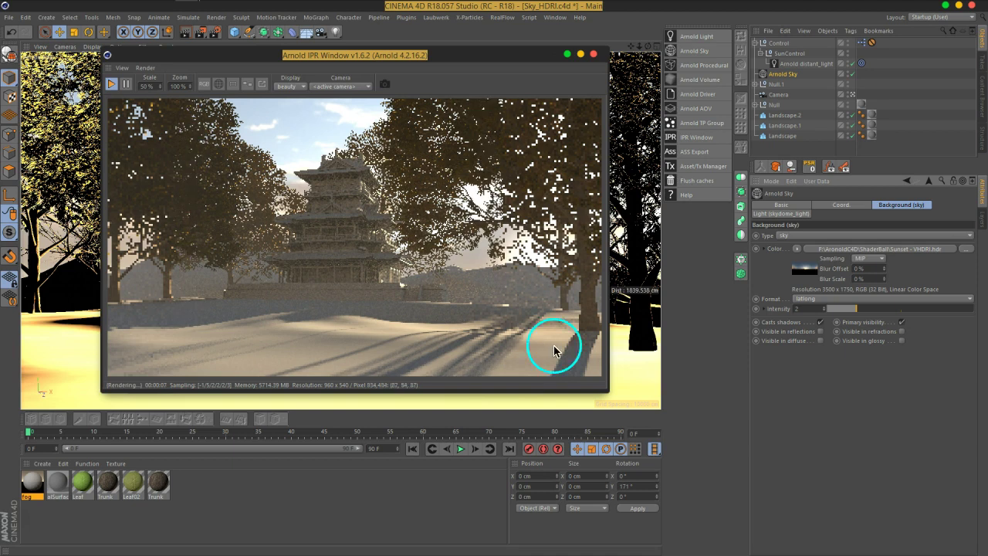
pyautogui.click(697, 331)
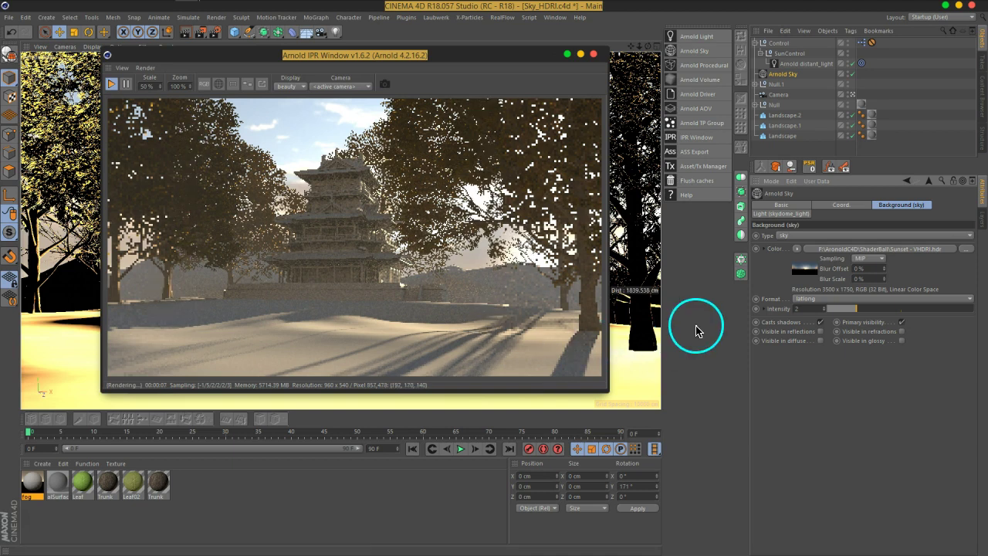
pyautogui.click(800, 66)
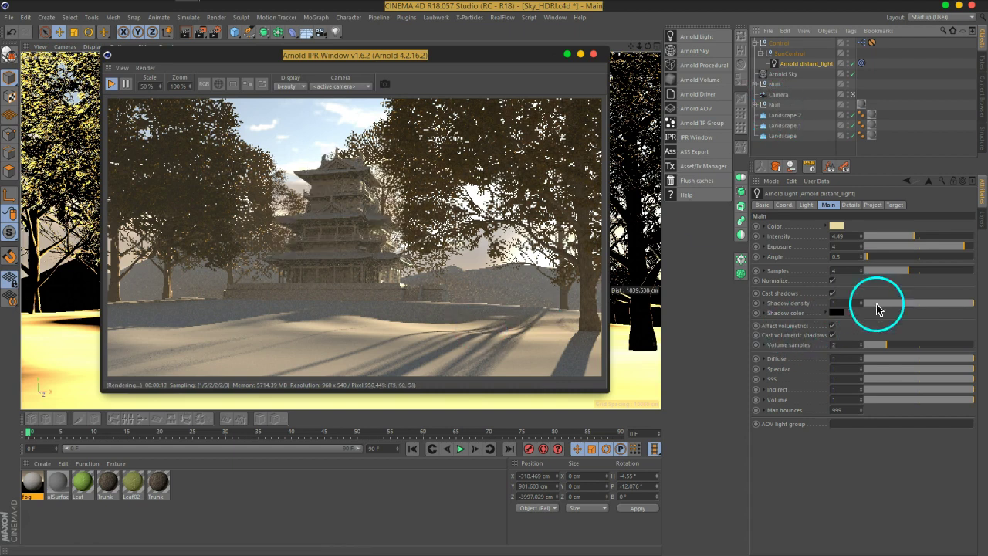
pyautogui.moveTo(929, 236); pyautogui.dragTo(881, 243)
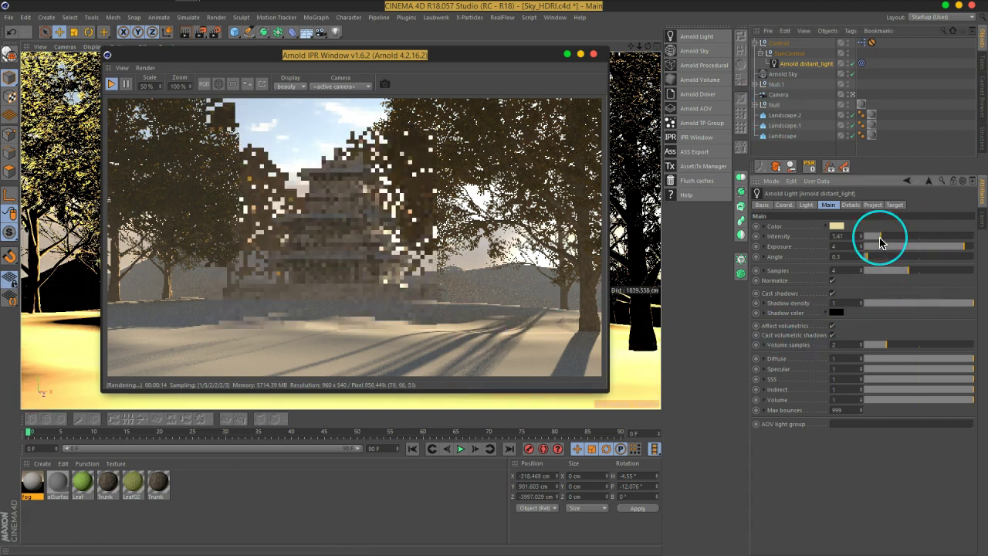
pyautogui.moveTo(397, 210); pyautogui.dragTo(395, 274)
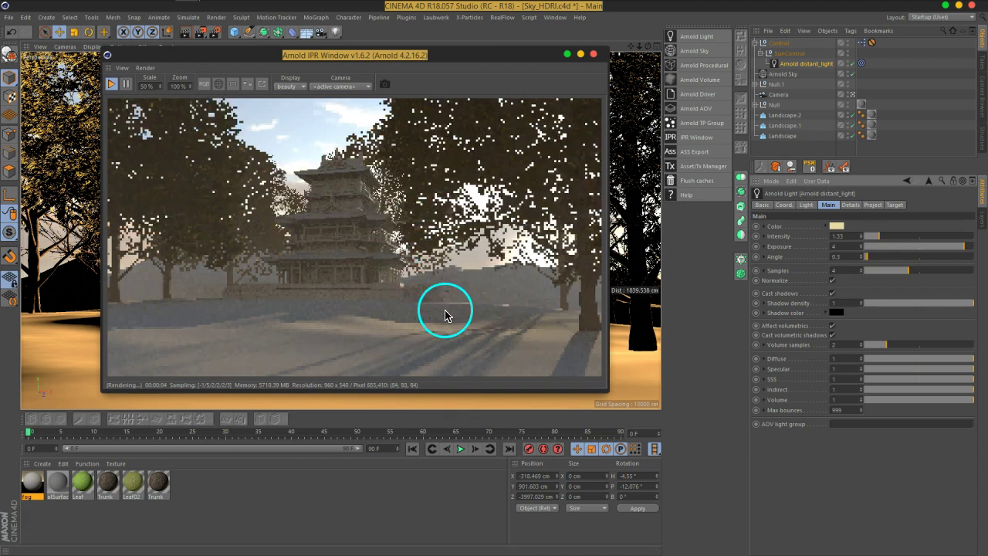
pyautogui.click(782, 73)
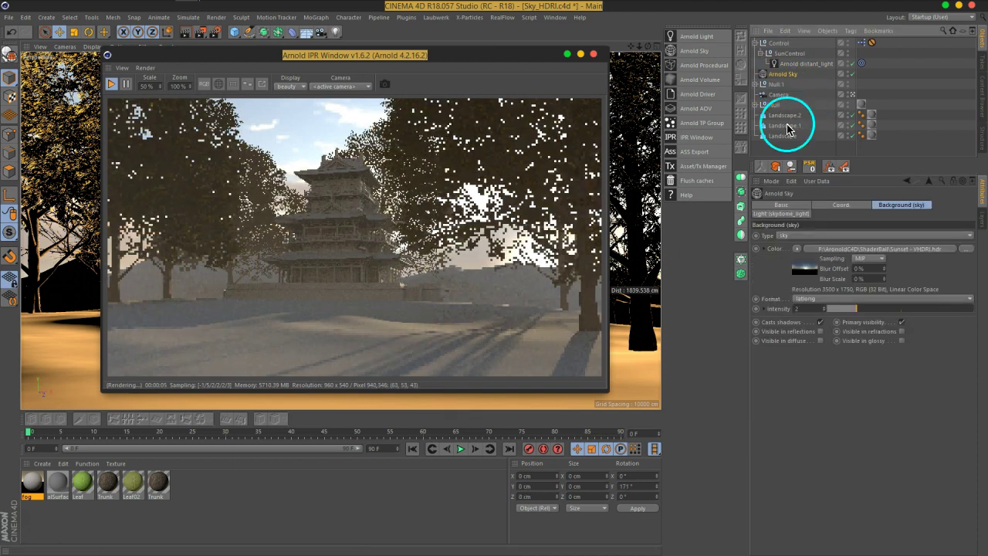
# Step: Lower the sky intensity and raise the distant light's intensity to 2.91
pyautogui.click(809, 306)
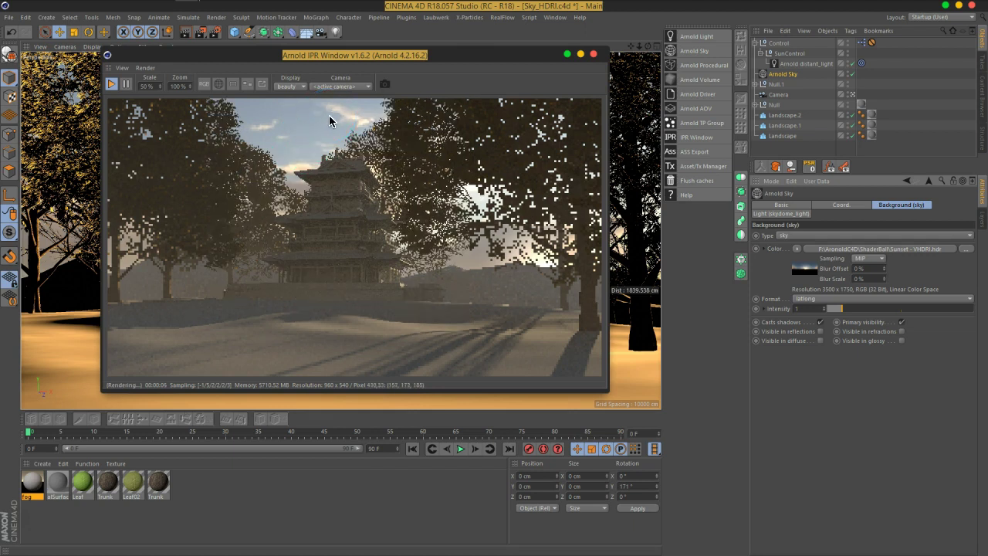
pyautogui.moveTo(763, 132); pyautogui.dragTo(793, 69)
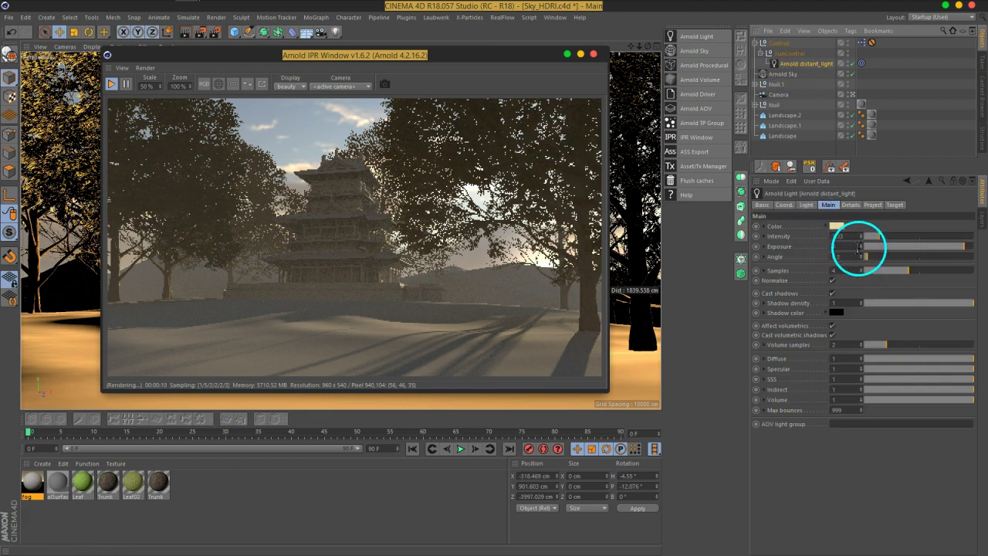
pyautogui.moveTo(891, 241); pyautogui.dragTo(897, 241)
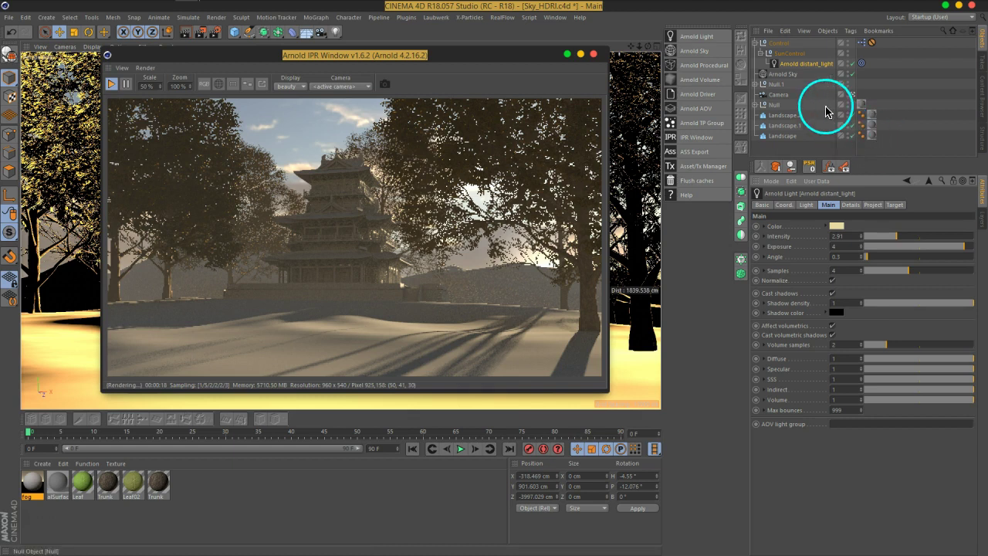
# Step: Show the Control null's sun sliders, then review the Arnold Sky's Basic, Coord. and Background tabs
pyautogui.click(779, 44)
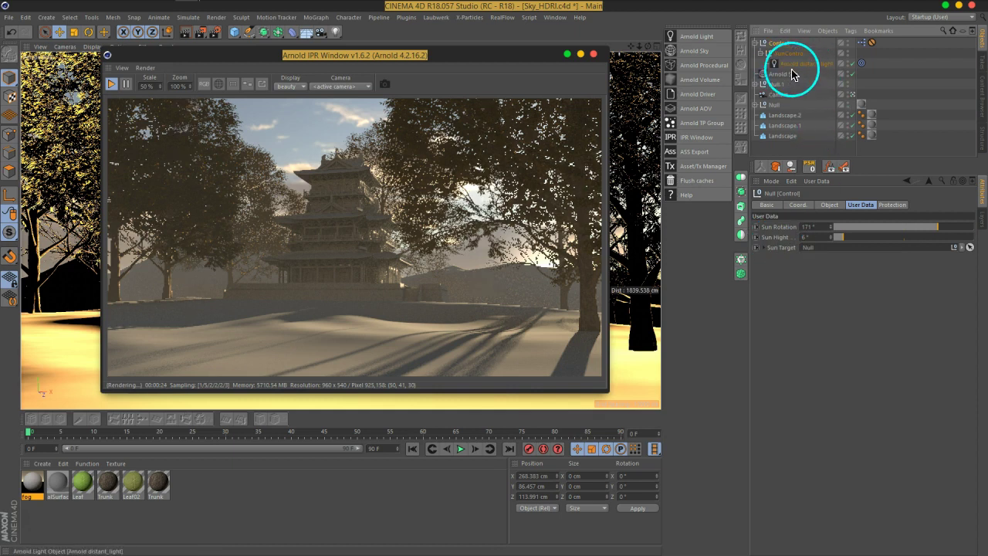
pyautogui.moveTo(786, 59); pyautogui.dragTo(784, 81)
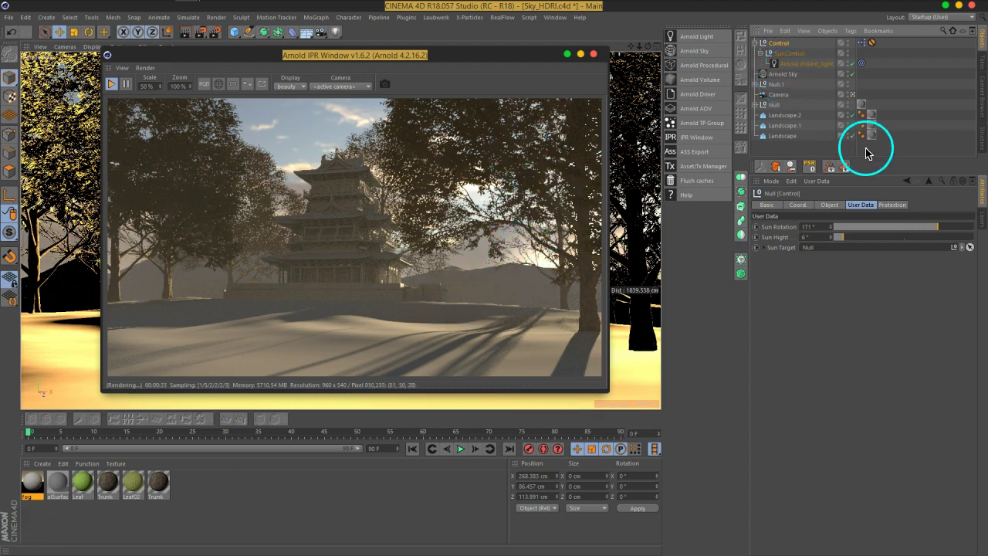
pyautogui.click(790, 74)
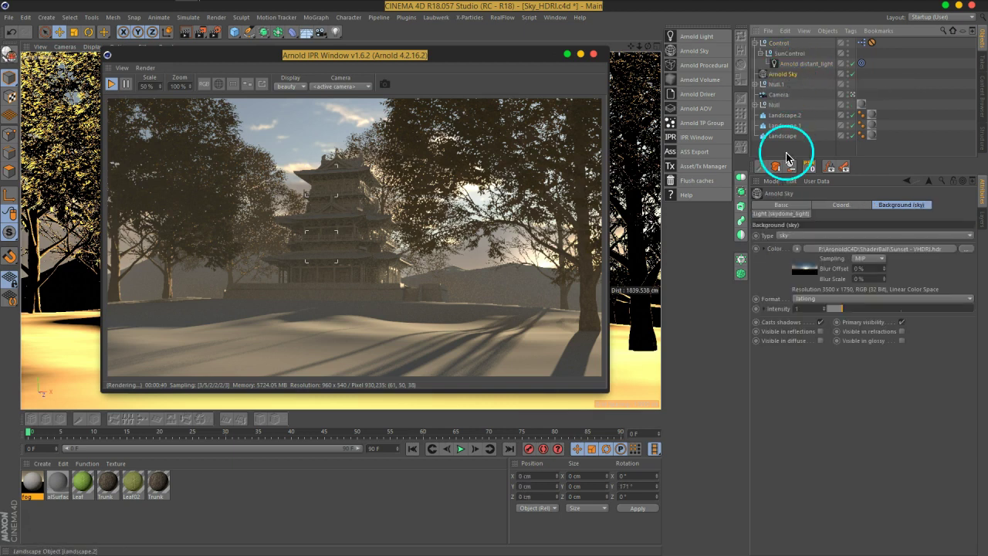
pyautogui.click(803, 207)
pyautogui.click(841, 205)
pyautogui.click(885, 207)
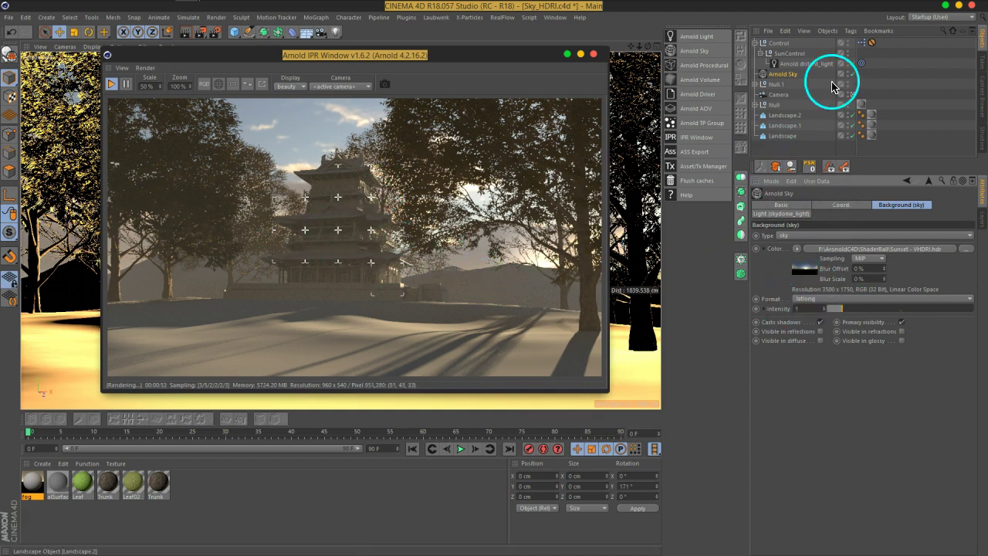
# Step: Pick the Control null's Sun Hight user data entry and bring up Manage User Data
pyautogui.click(861, 43)
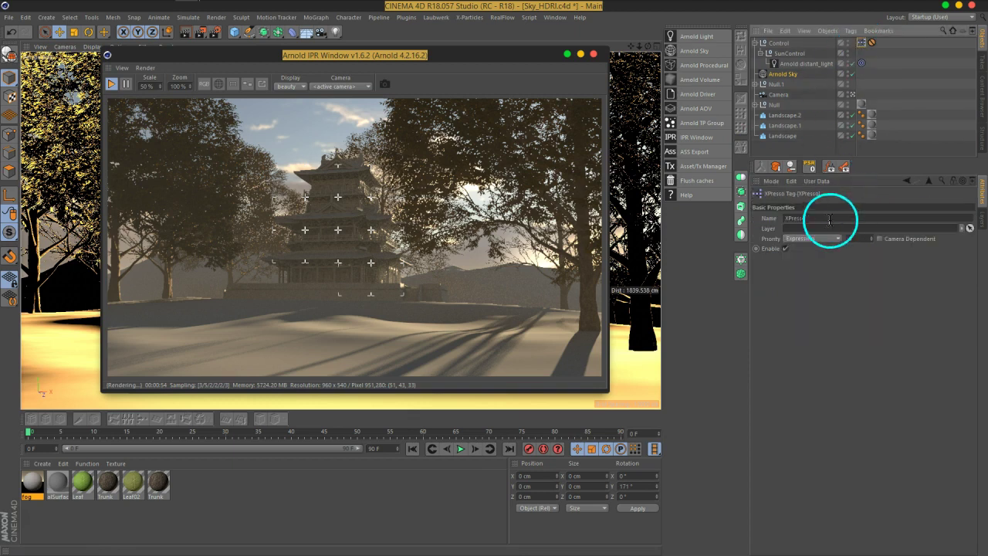
pyautogui.click(778, 42)
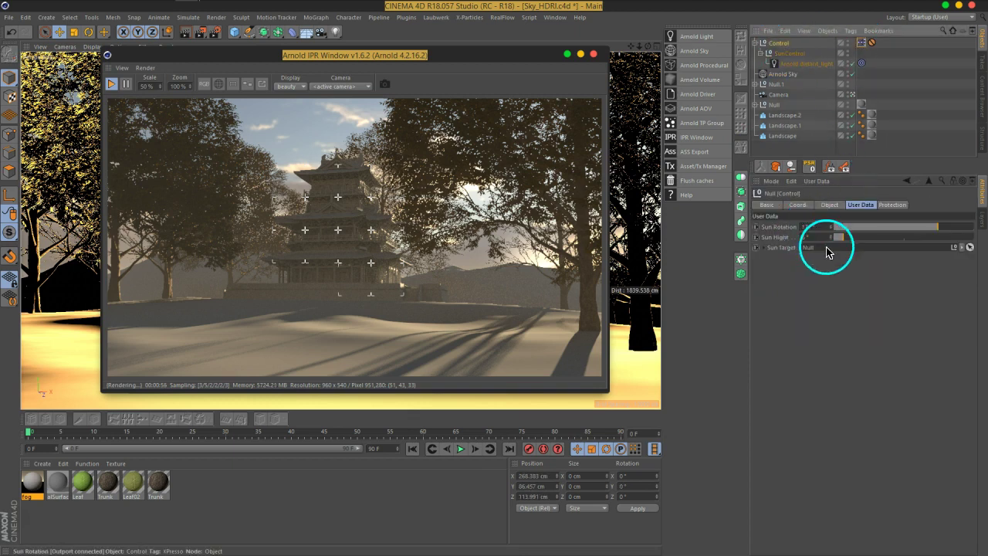
pyautogui.click(779, 239)
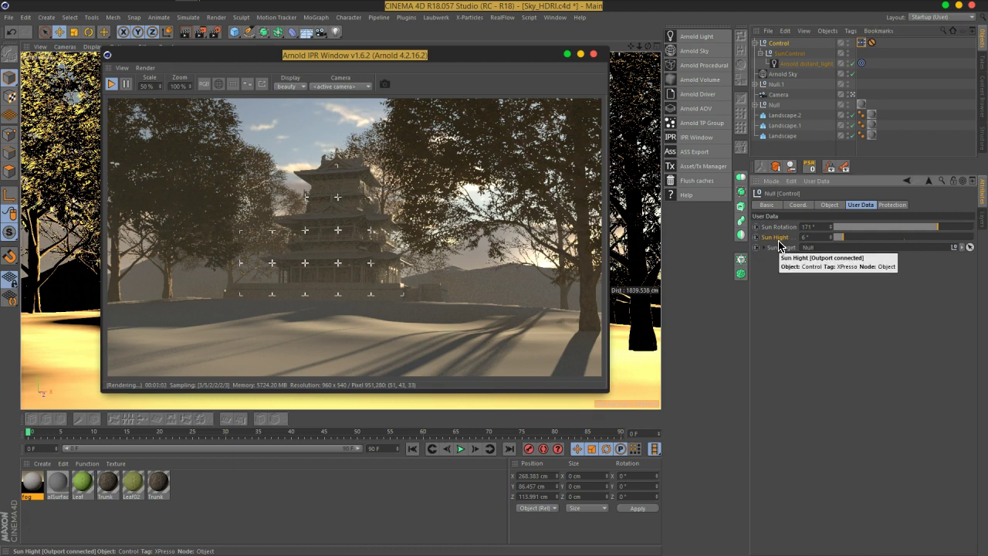
pyautogui.moveTo(816, 222); pyautogui.dragTo(838, 210)
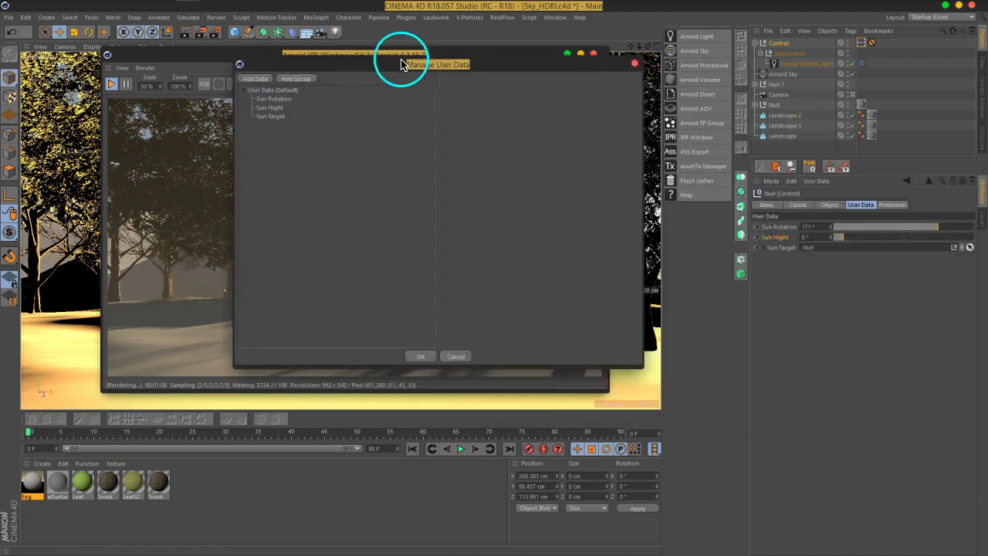
# Step: Rename Sun Hight to 'Sun Hight (Phys)' and duplicate it as 'Sun Hight (HDRI)'
pyautogui.moveTo(404, 62); pyautogui.dragTo(345, 41)
pyautogui.click(205, 85)
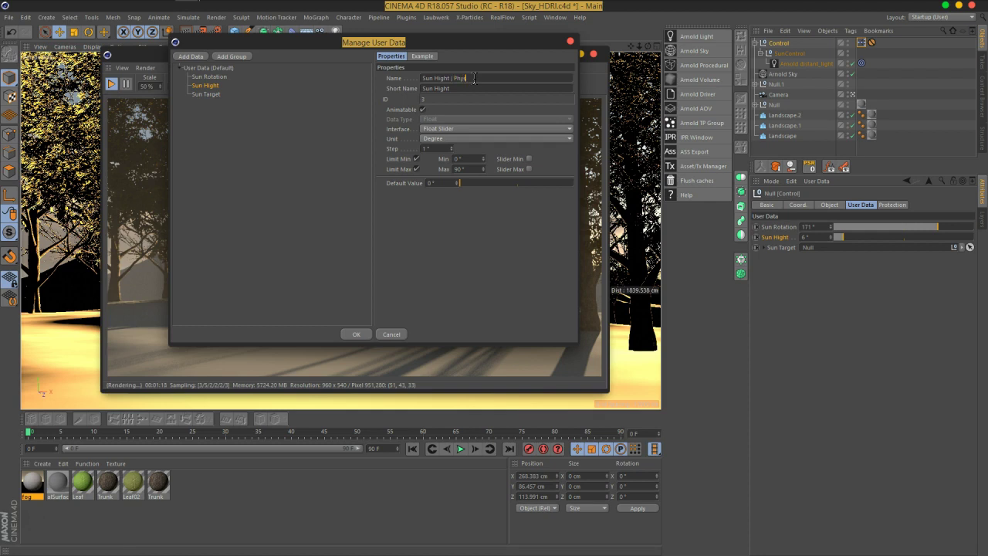
pyautogui.write(')')
pyautogui.press('Return')
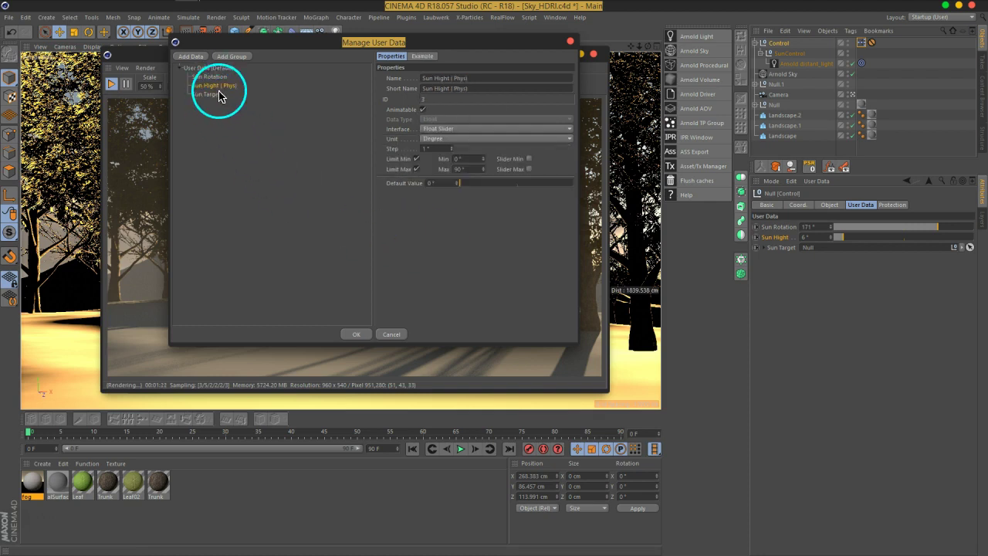
pyautogui.rightClick(216, 90)
pyautogui.click(233, 116)
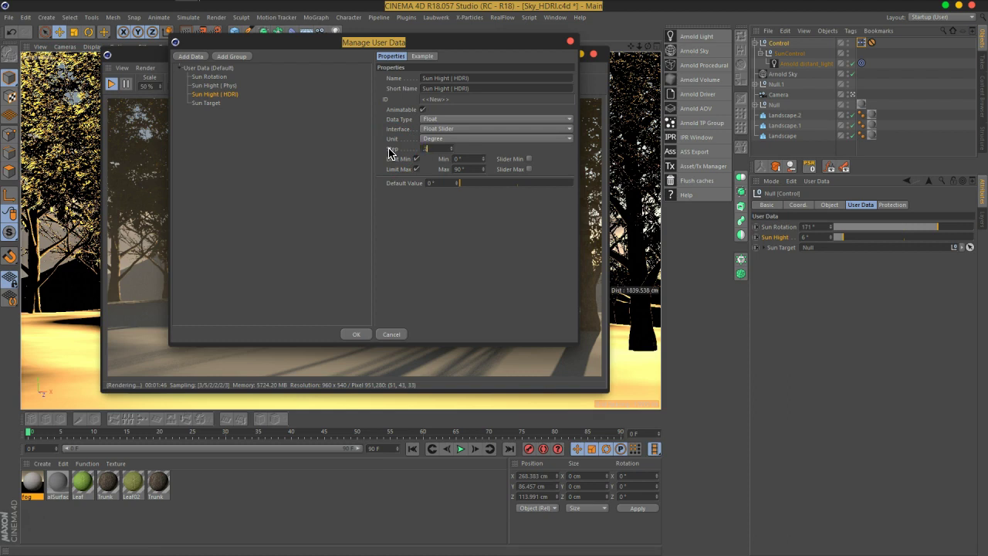
pyautogui.press('Return')
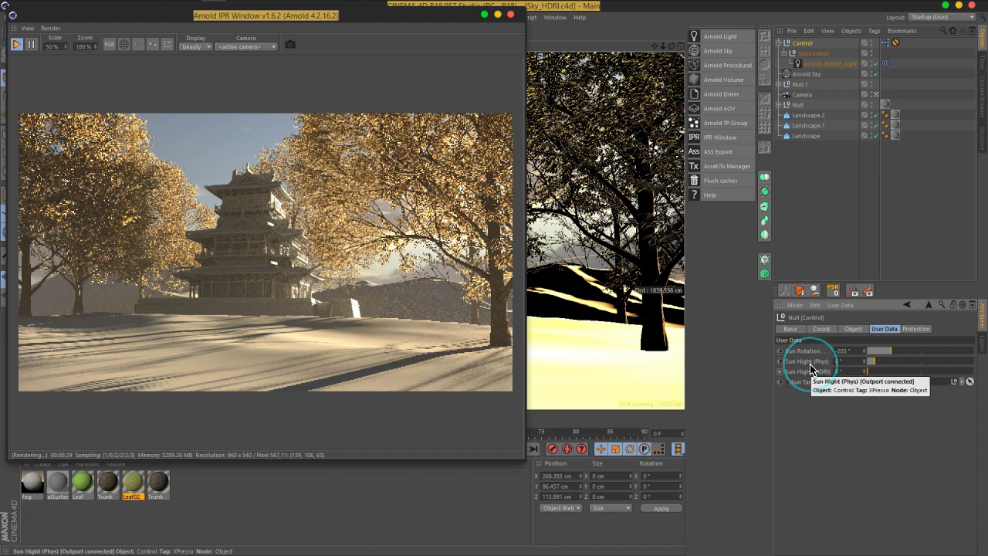
# Step: Open the XPresso Editor for the Control null's XPresso tag
pyautogui.moveTo(811, 369); pyautogui.dragTo(823, 366)
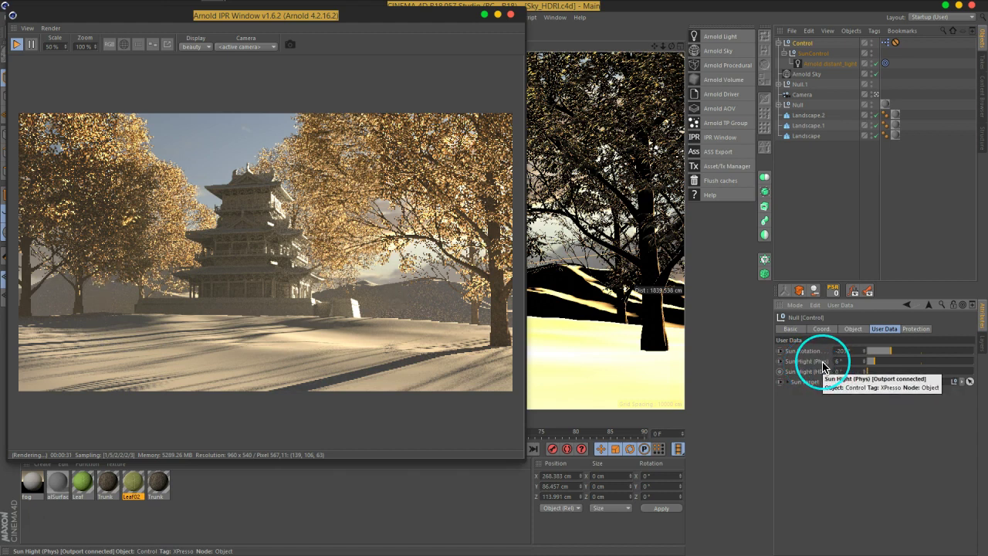
pyautogui.click(801, 382)
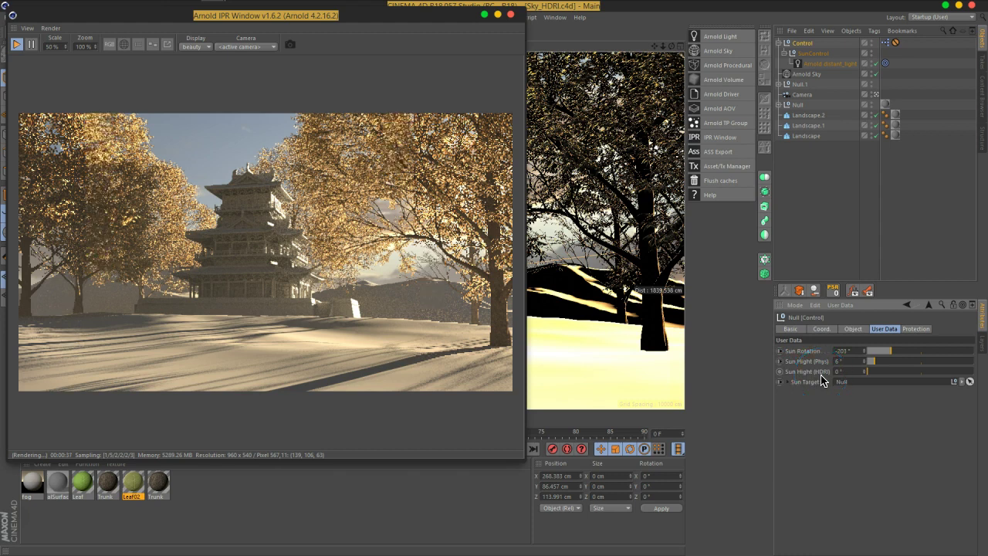
pyautogui.doubleClick(884, 43)
# Step: Move the XPresso Editor and render window aside, then tidy the Control, SunControl, Arnold Sky and Range Mapper nodes
pyautogui.moveTo(777, 66); pyautogui.dragTo(739, 39)
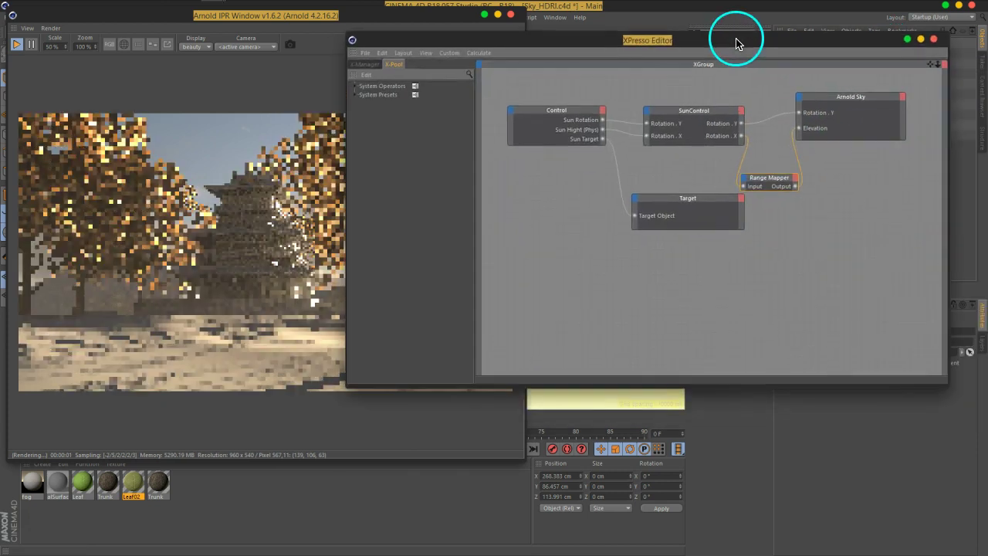
pyautogui.moveTo(379, 28); pyautogui.dragTo(291, 23)
pyautogui.click(563, 40)
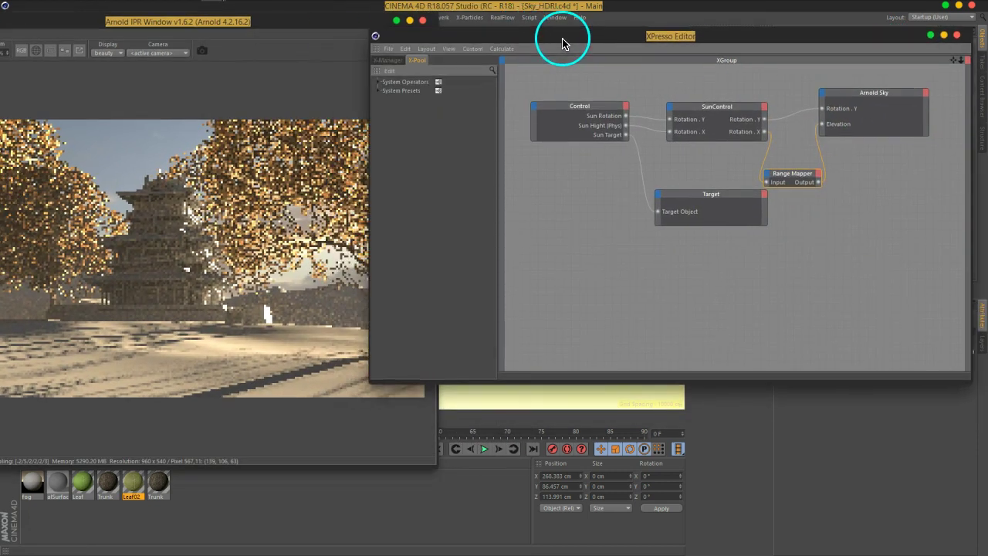
pyautogui.moveTo(583, 105); pyautogui.dragTo(559, 106)
pyautogui.moveTo(713, 112); pyautogui.dragTo(708, 94)
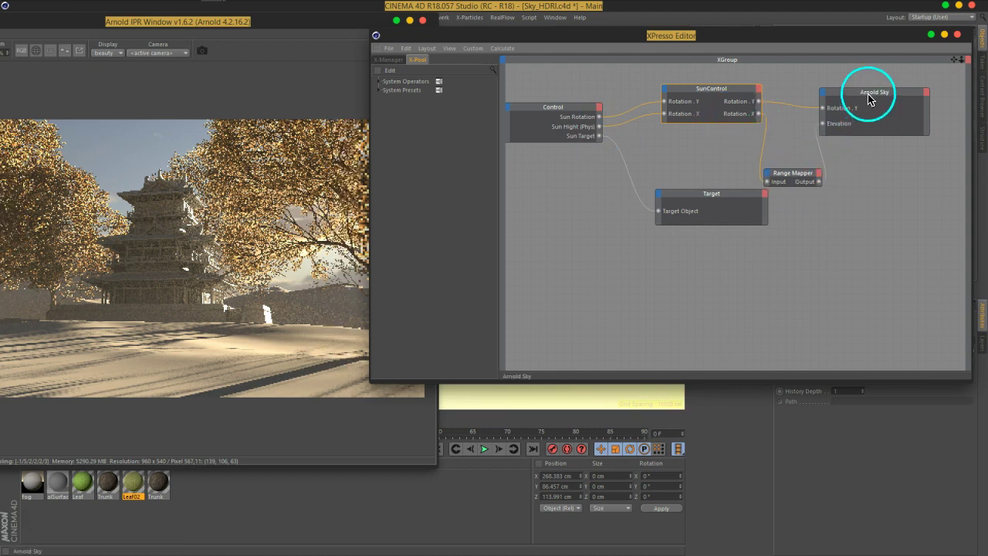
pyautogui.moveTo(873, 94); pyautogui.dragTo(893, 91)
pyautogui.moveTo(811, 171); pyautogui.dragTo(806, 161)
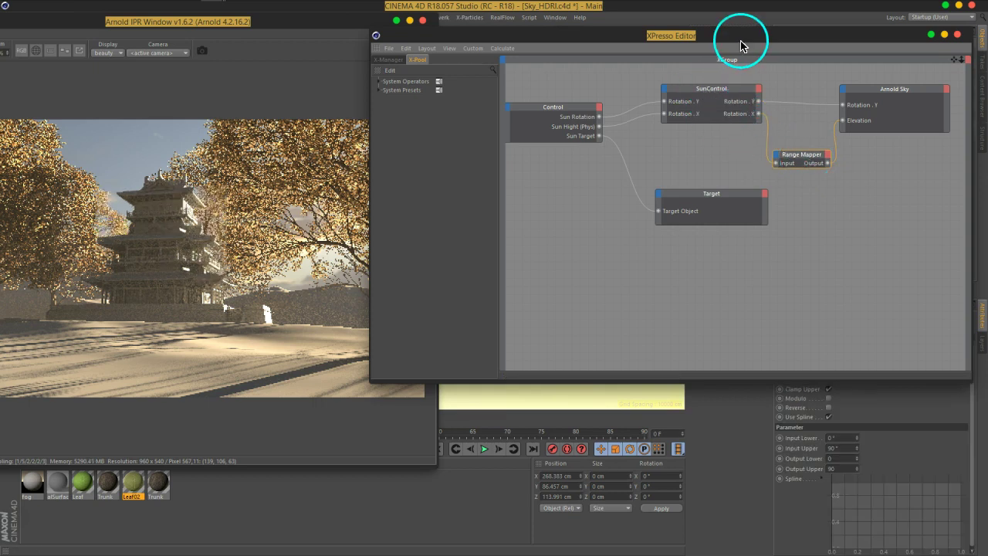
pyautogui.moveTo(742, 39); pyautogui.dragTo(512, 46)
pyautogui.moveTo(673, 101); pyautogui.dragTo(673, 97)
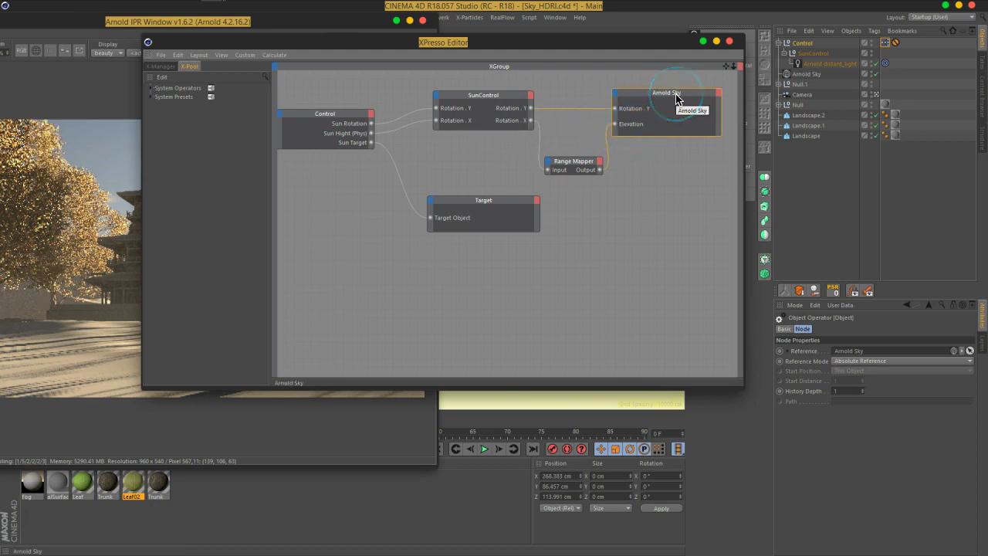
# Step: Check the Arnold Sky's type list without changing it and inspect its R.Y rotation of -203°
pyautogui.click(826, 73)
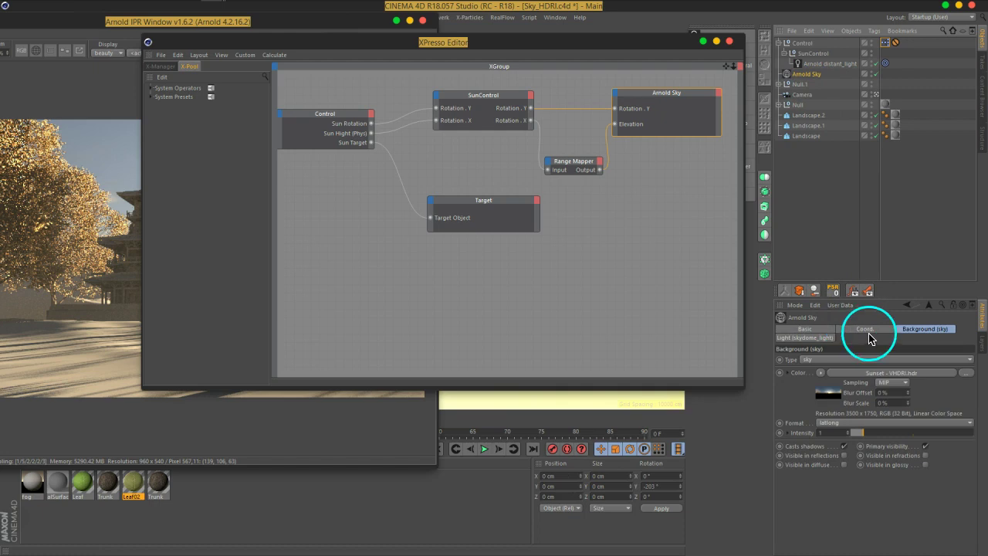
pyautogui.click(818, 362)
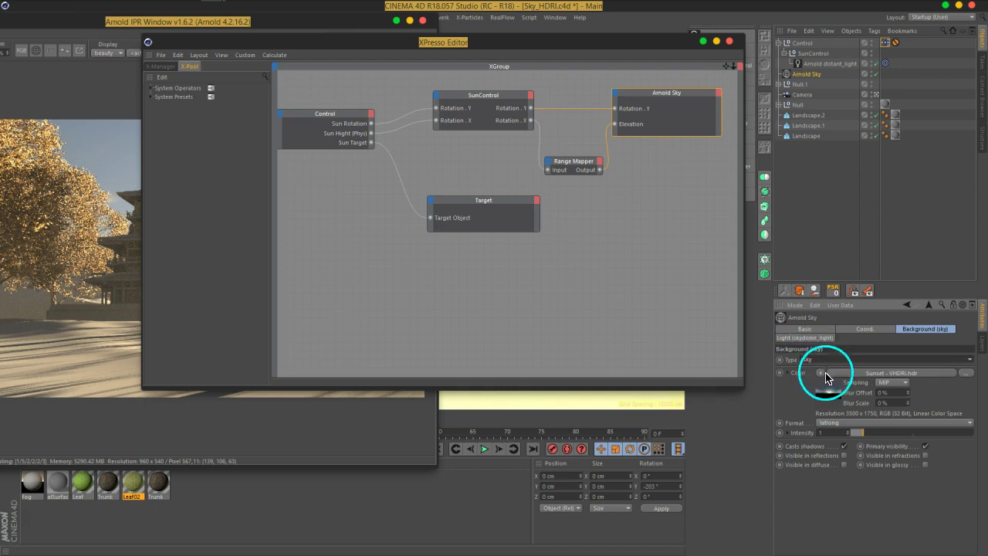
pyautogui.click(795, 414)
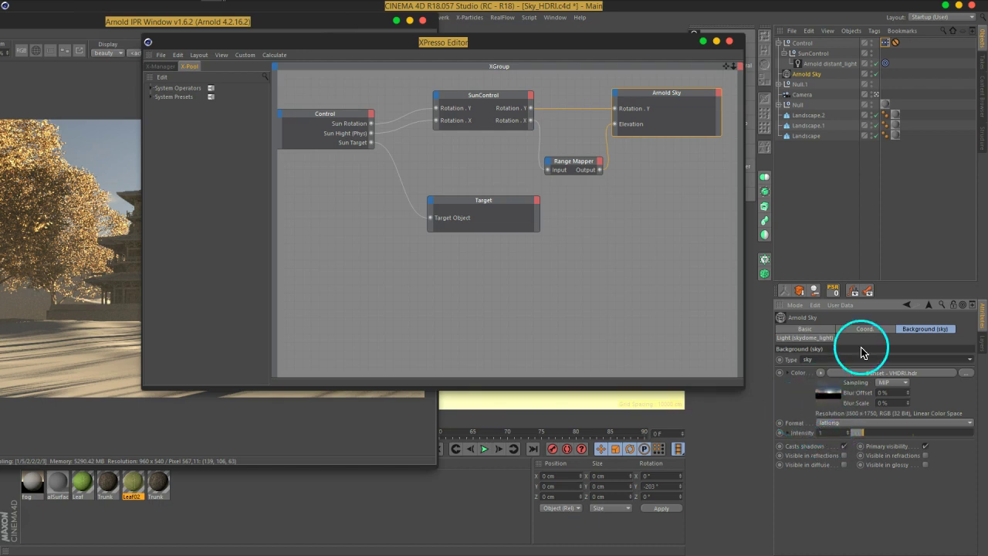
pyautogui.click(865, 330)
pyautogui.click(936, 370)
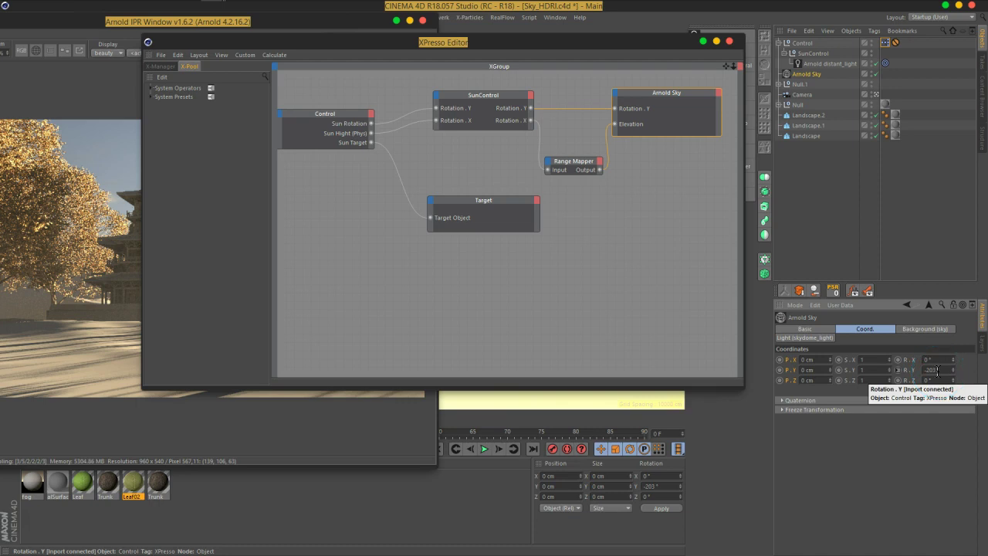
pyautogui.click(469, 221)
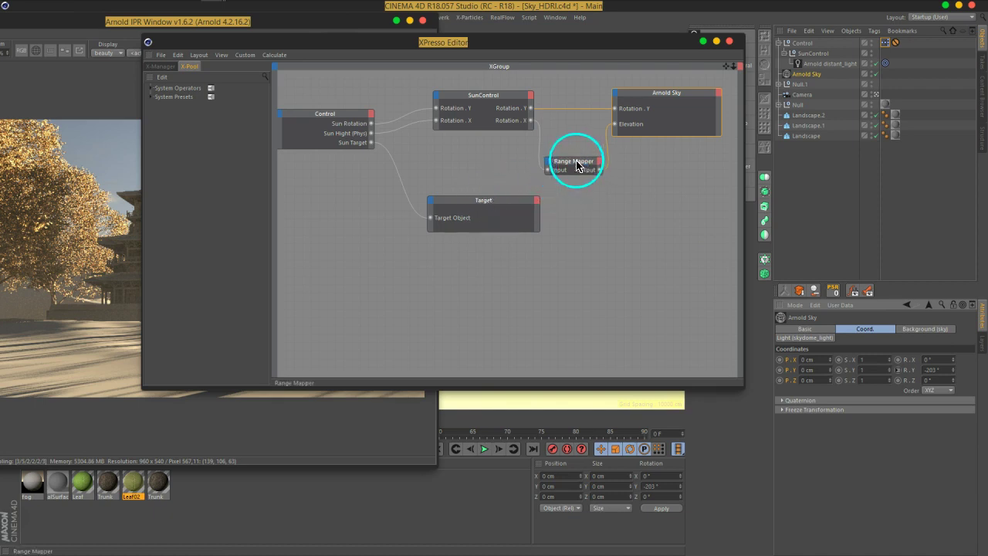
# Step: Set the Range Mapper's input range to 0°–90° and its output range to 0–90
pyautogui.click(573, 165)
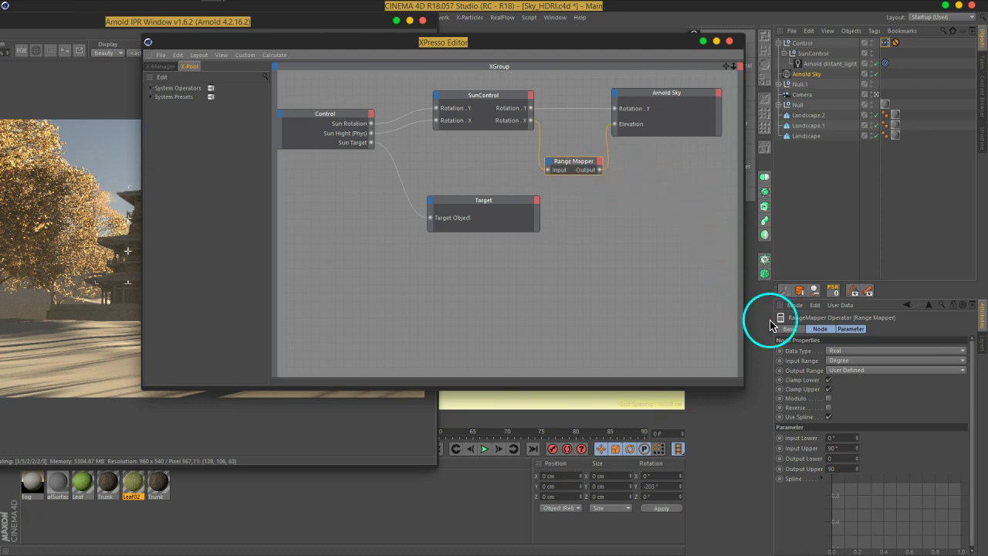
pyautogui.click(801, 352)
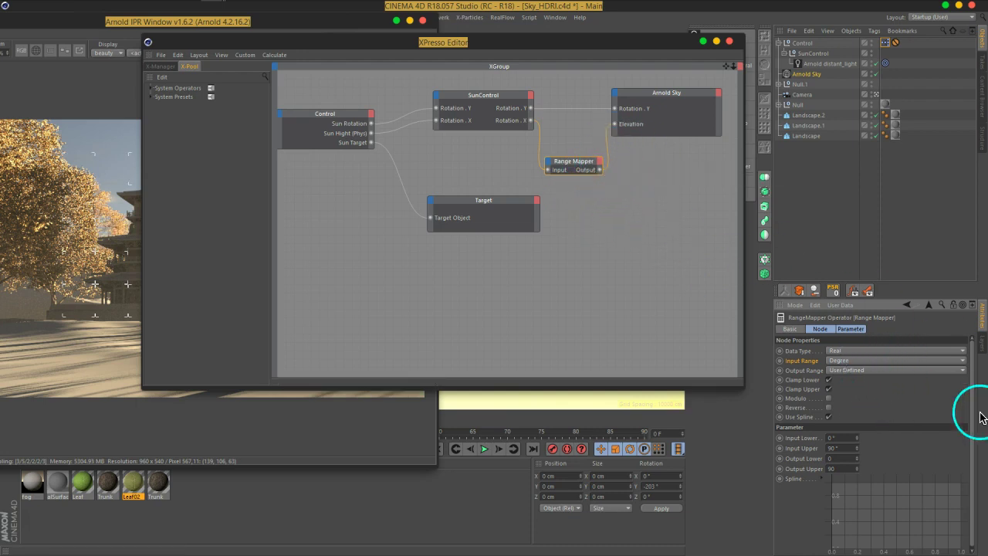
pyautogui.scroll(-1, 910, 407)
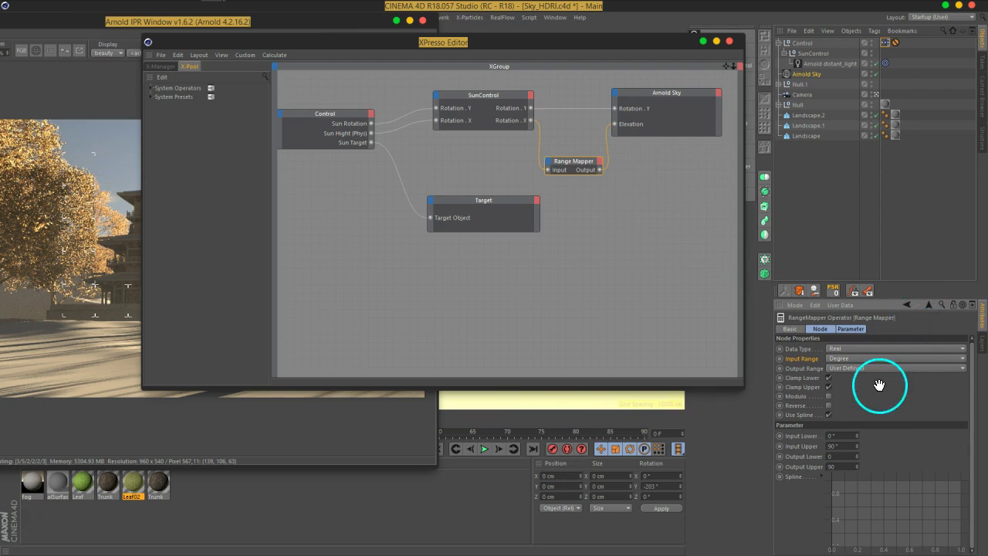
pyautogui.moveTo(808, 437); pyautogui.dragTo(809, 454)
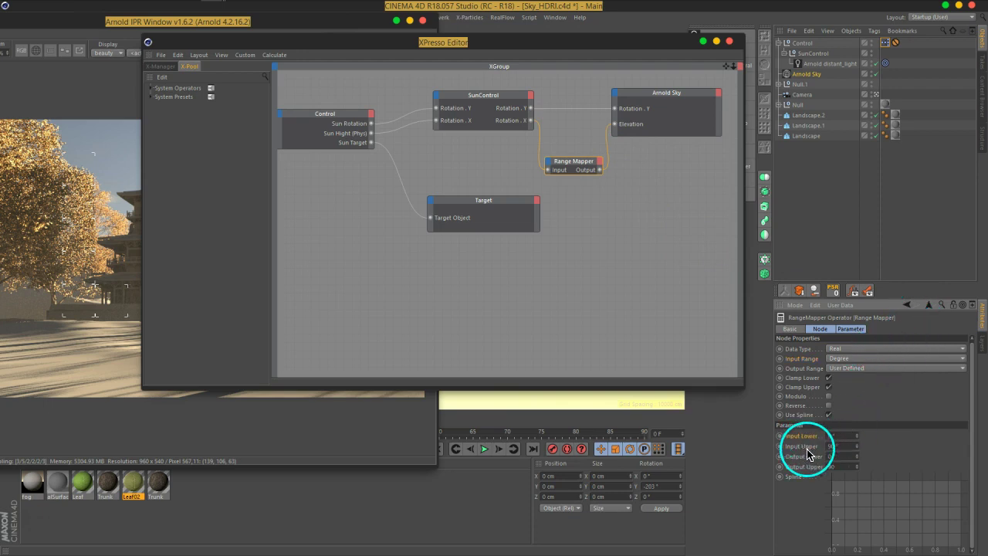
pyautogui.click(831, 436)
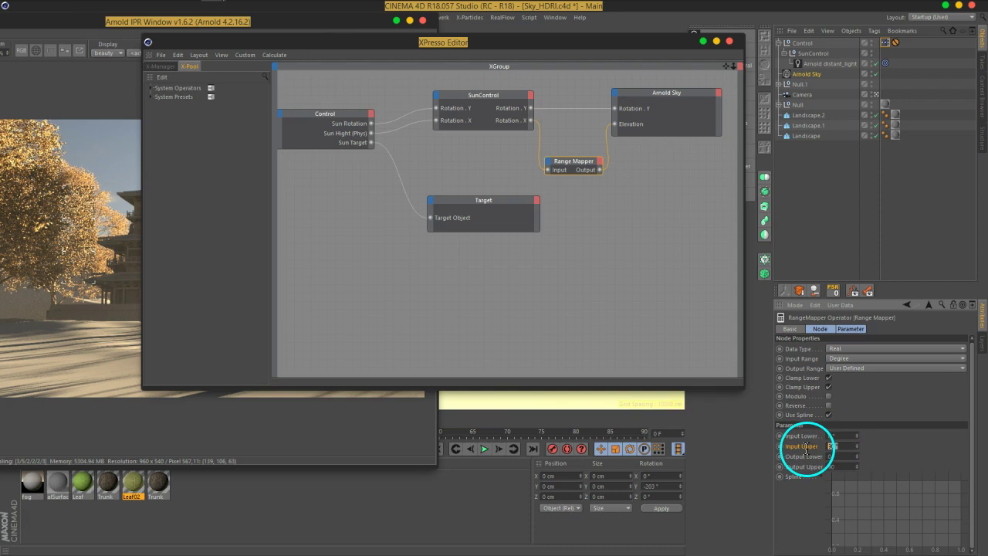
pyautogui.click(843, 446)
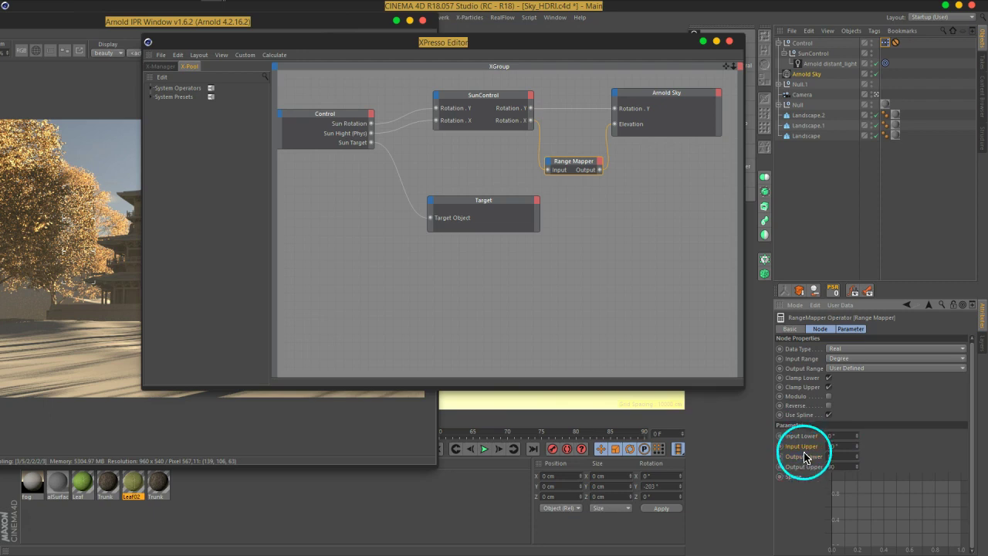
pyautogui.click(834, 447)
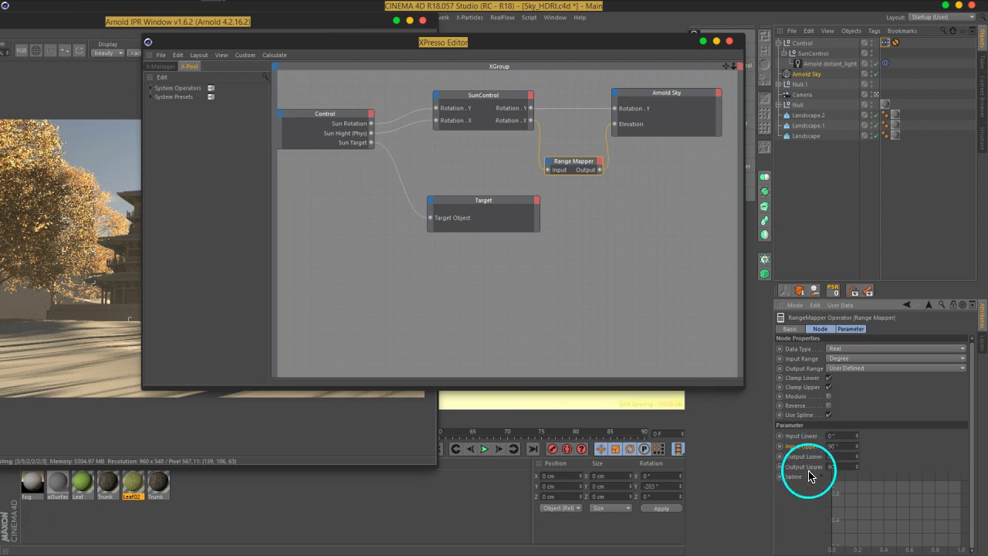
pyautogui.click(841, 447)
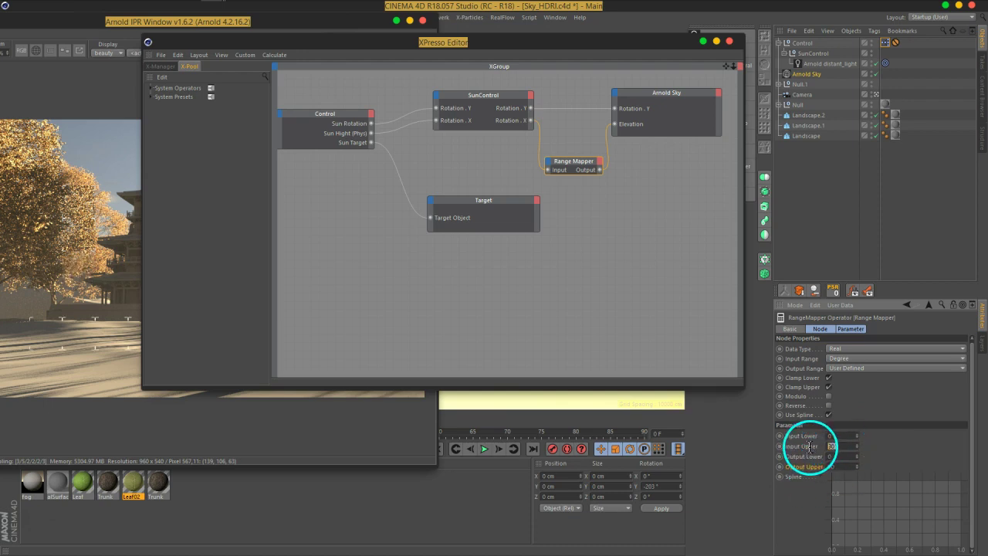
pyautogui.click(840, 466)
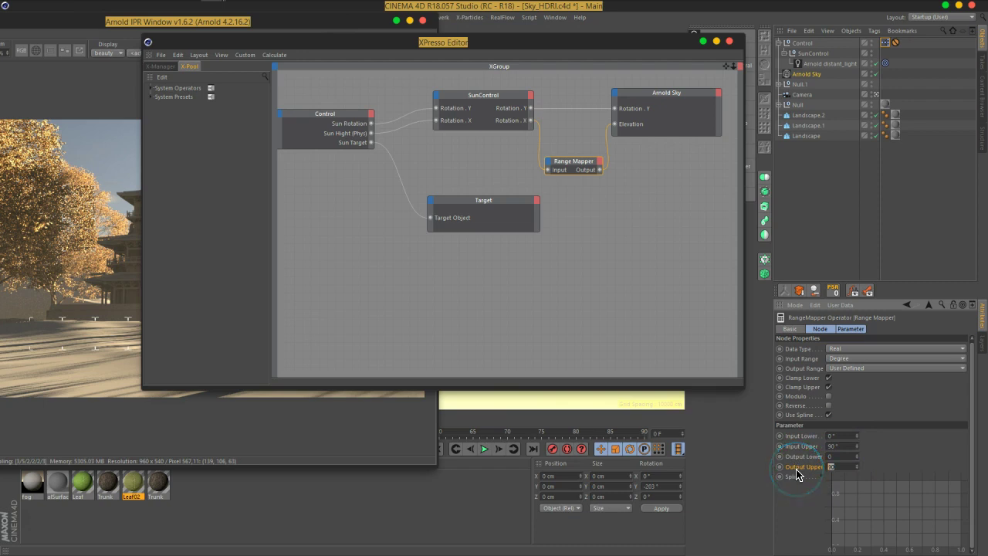
pyautogui.click(813, 440)
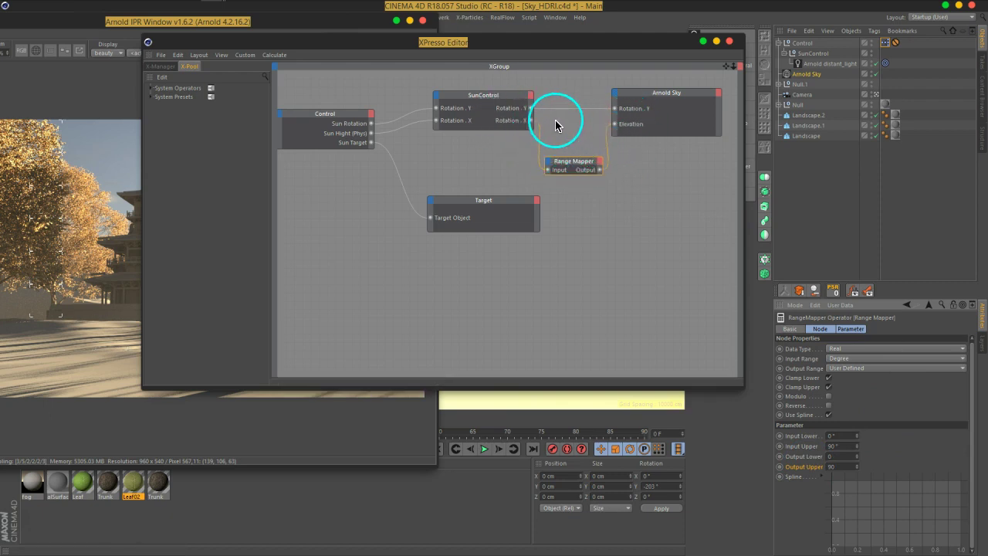
# Step: Add a Rotation . X input port to the Arnold Sky node
pyautogui.moveTo(573, 166); pyautogui.dragTo(576, 142)
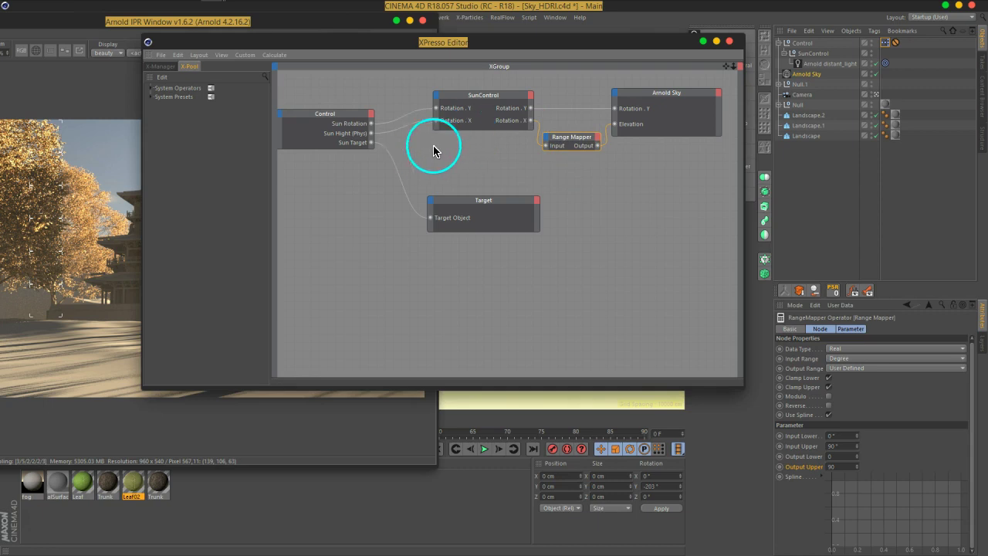
pyautogui.click(615, 95)
pyautogui.moveTo(634, 121)
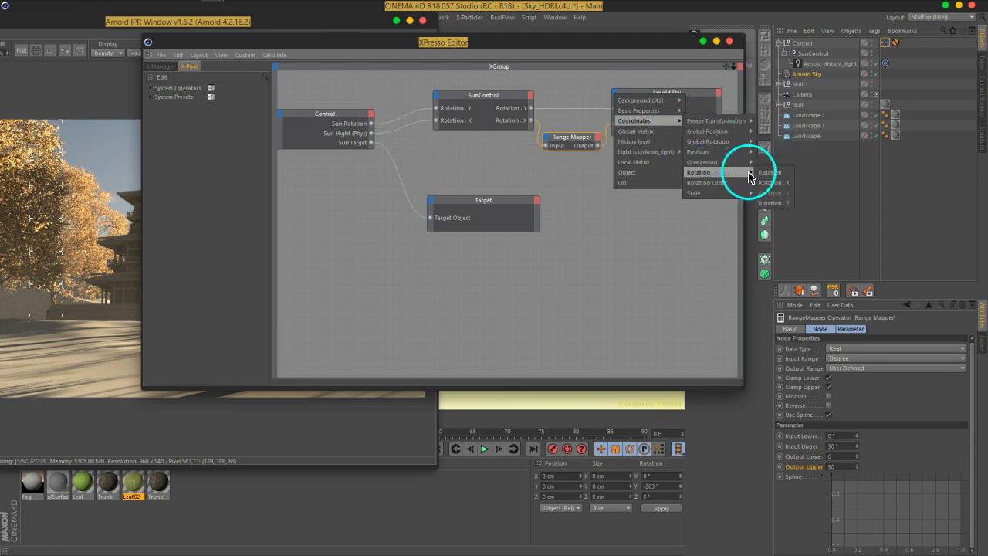
pyautogui.moveTo(700, 172)
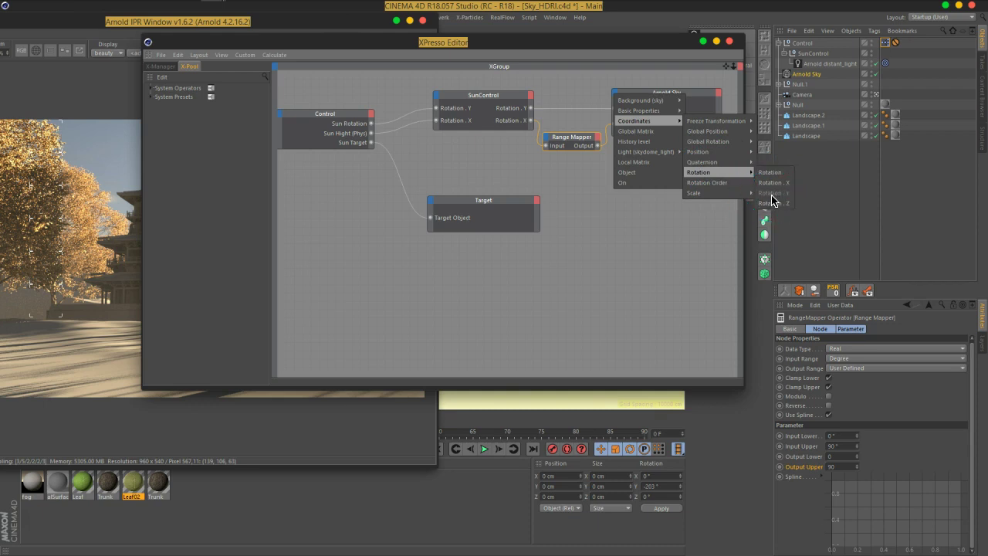
pyautogui.click(772, 183)
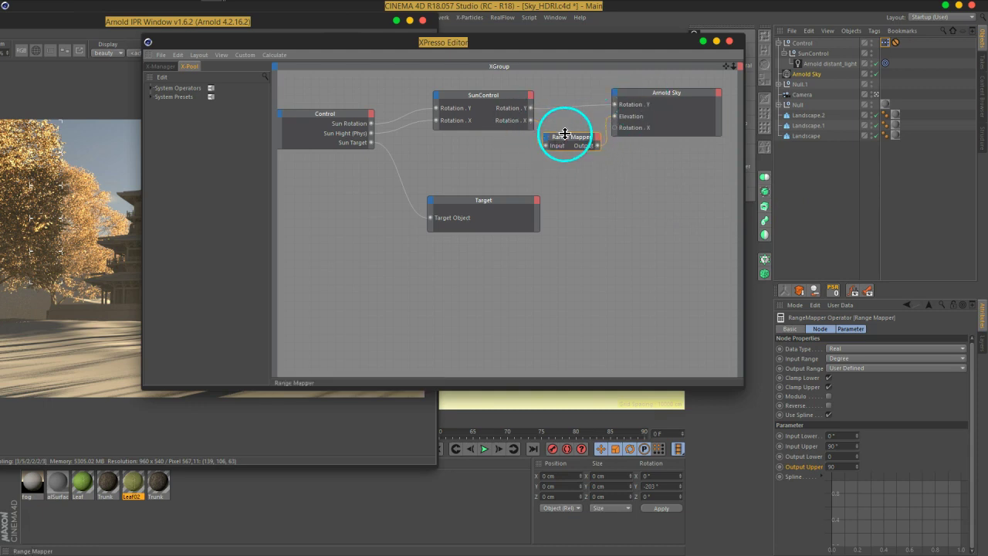
# Step: Reposition the SunControl and Range Mapper nodes and browse the Control node's user data outputs
pyautogui.moveTo(482, 98); pyautogui.dragTo(446, 91)
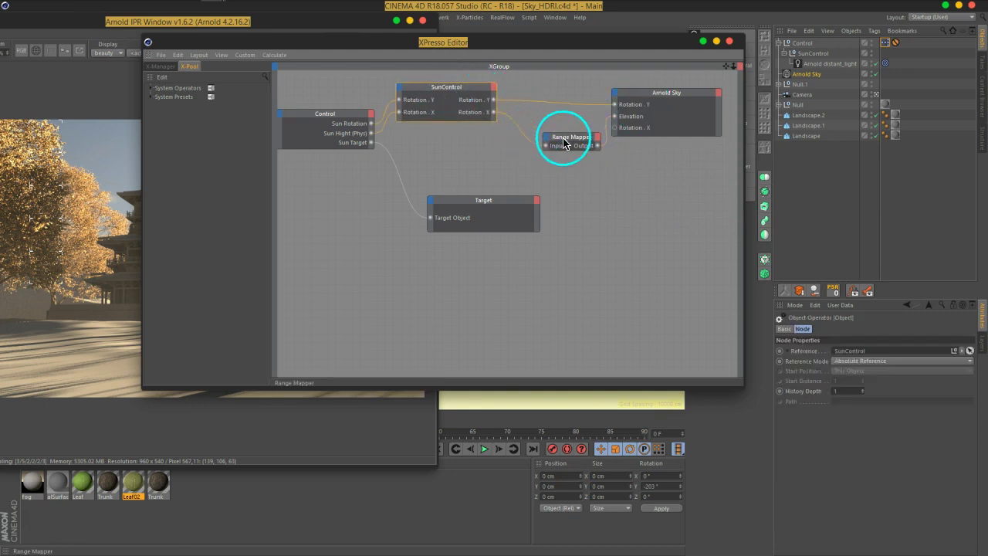
pyautogui.moveTo(570, 137); pyautogui.dragTo(557, 121)
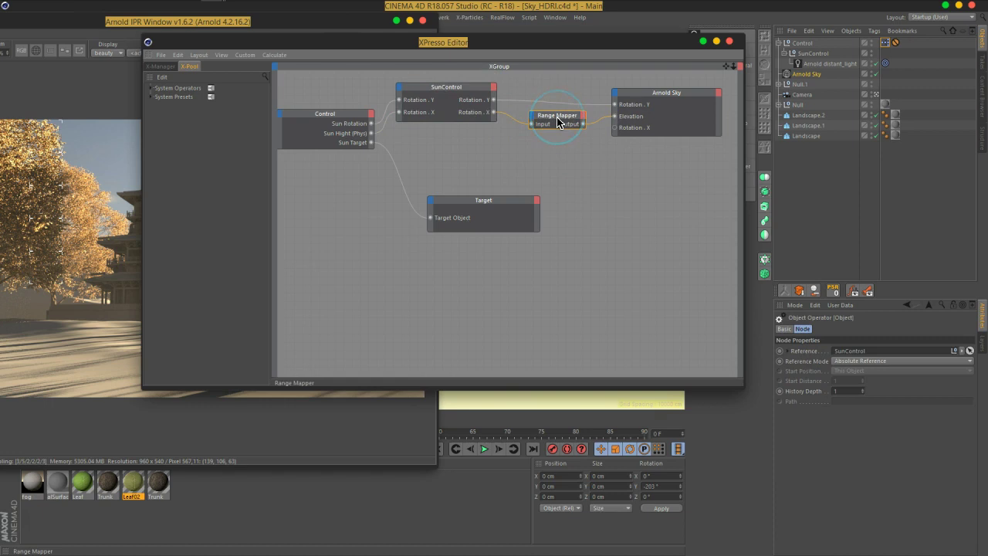
pyautogui.click(558, 121)
pyautogui.click(373, 116)
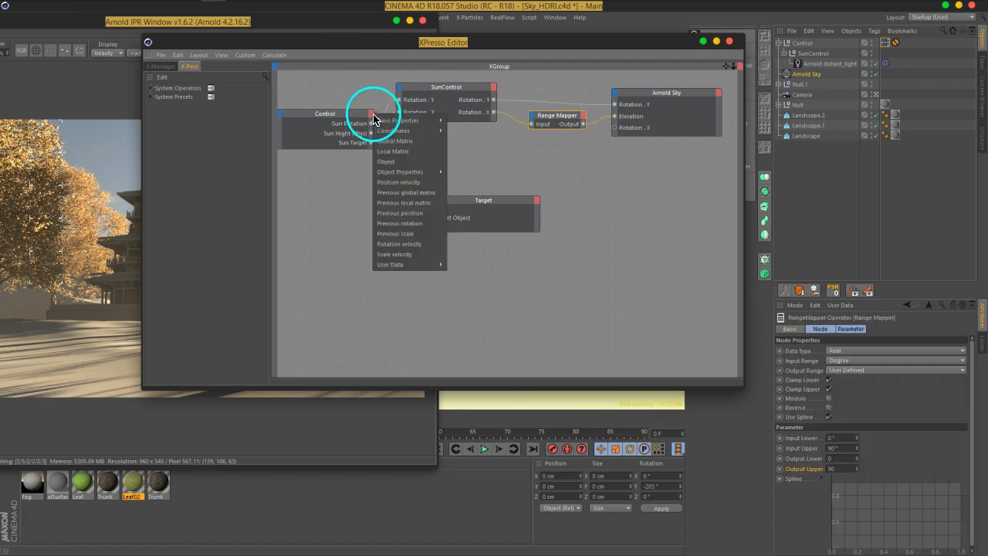
pyautogui.moveTo(394, 264)
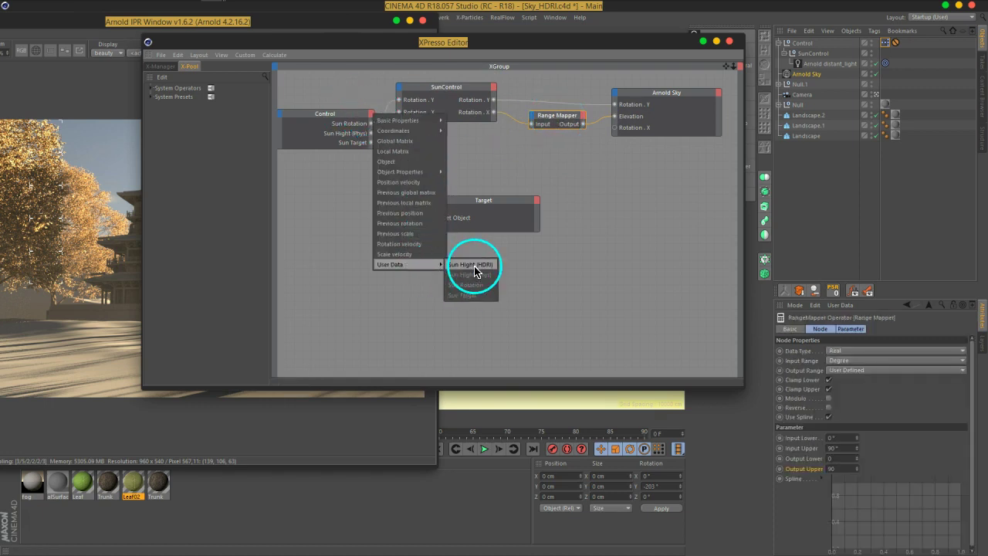
# Step: Add a Sun Hight (HDRI) output port to the Control node and reposition nodes
pyautogui.click(474, 266)
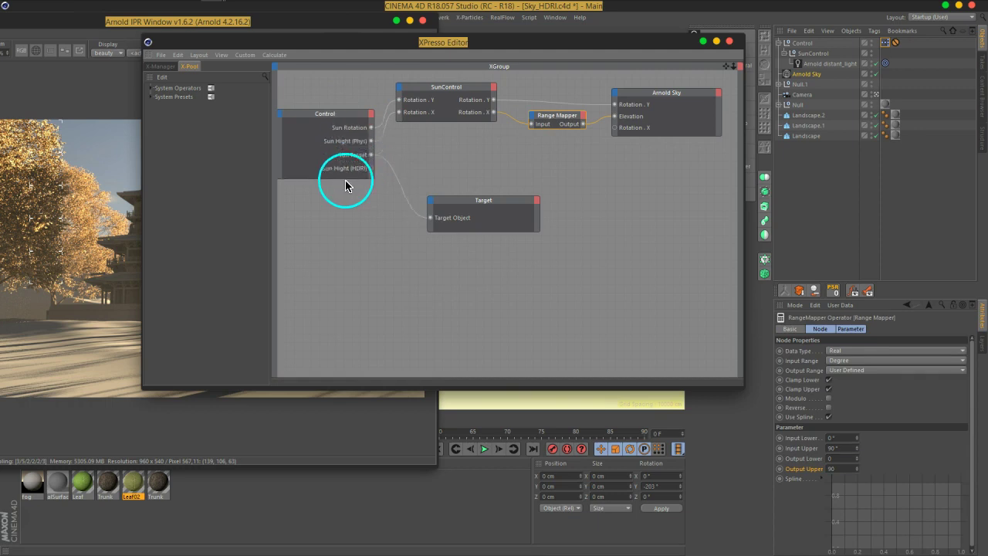
pyautogui.click(343, 193)
pyautogui.moveTo(441, 88); pyautogui.dragTo(462, 94)
pyautogui.moveTo(547, 116); pyautogui.dragTo(560, 145)
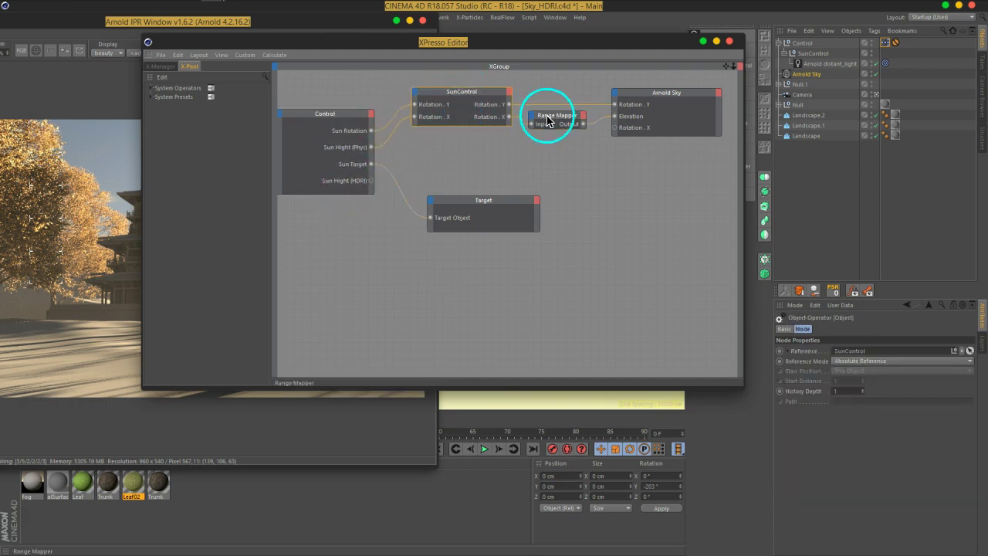
pyautogui.click(468, 164)
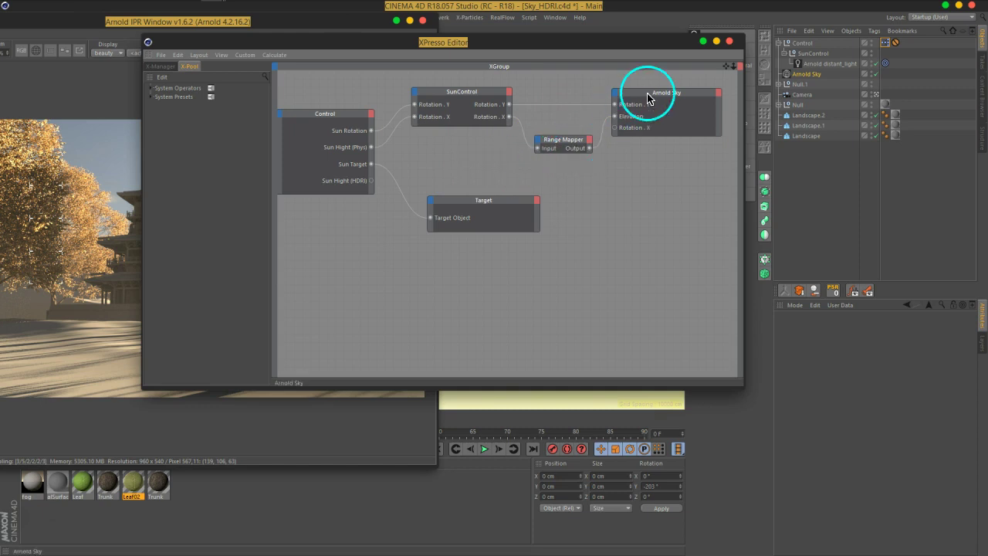
# Step: Tidy the node layout and wire Sun Hight (HDRI) into Arnold Sky's Rotation . X
pyautogui.moveTo(648, 94); pyautogui.dragTo(666, 90)
pyautogui.moveTo(471, 96); pyautogui.dragTo(493, 97)
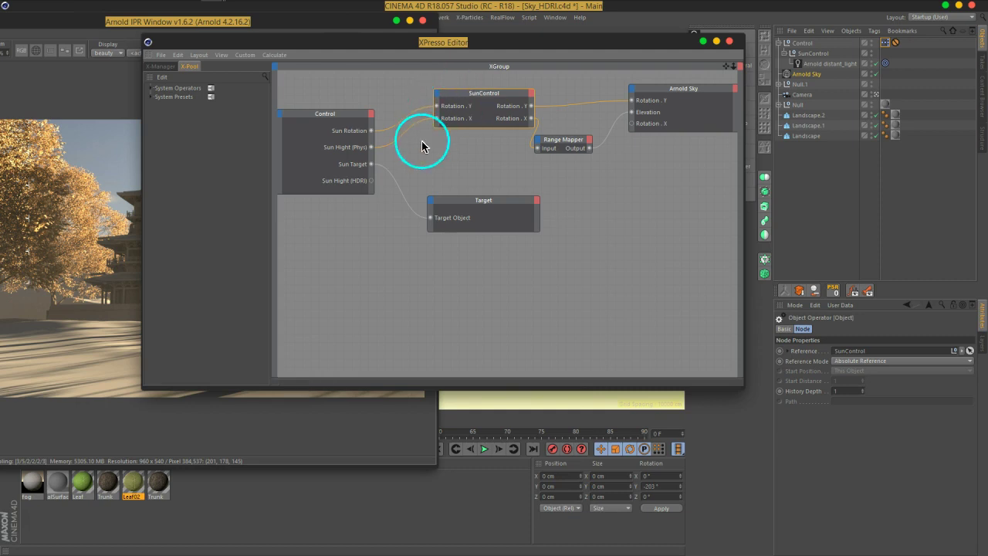
pyautogui.moveTo(481, 199)
pyautogui.mouseDown()
pyautogui.moveTo(518, 194)
pyautogui.moveTo(548, 206)
pyautogui.mouseUp()
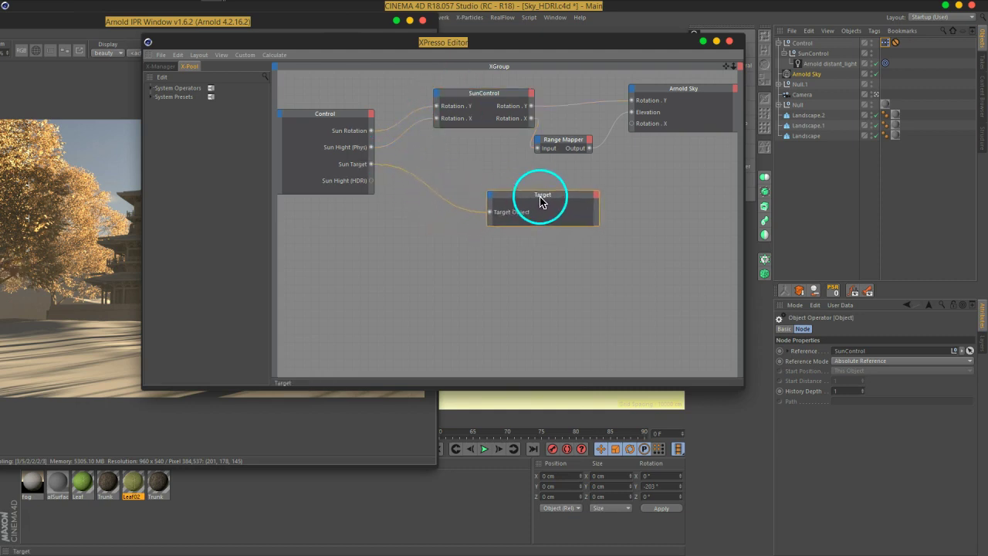
pyautogui.moveTo(567, 142)
pyautogui.mouseDown()
pyautogui.moveTo(576, 123)
pyautogui.moveTo(689, 91)
pyautogui.moveTo(624, 143)
pyautogui.moveTo(371, 187)
pyautogui.mouseUp()
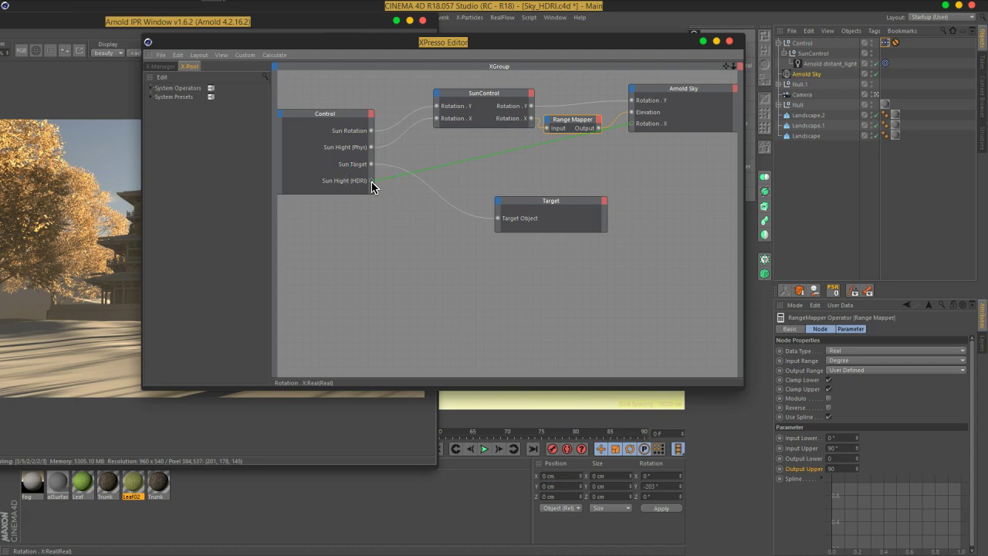
pyautogui.click(399, 217)
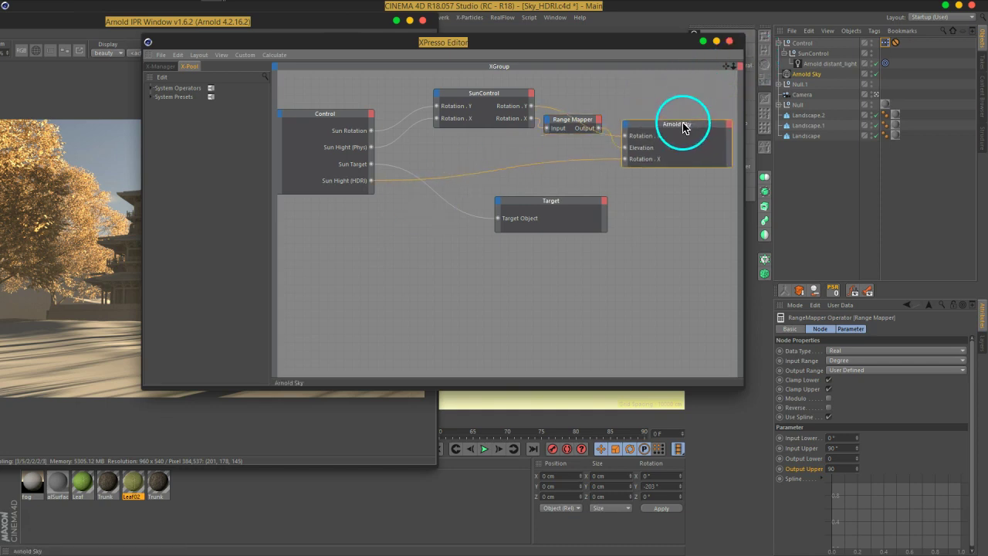
pyautogui.moveTo(689, 126); pyautogui.dragTo(687, 110)
# Step: Show the Control null's User Data in a larger Attributes panel, save Sky_HDRI.c4d, and move the IPR window right
pyautogui.click(731, 43)
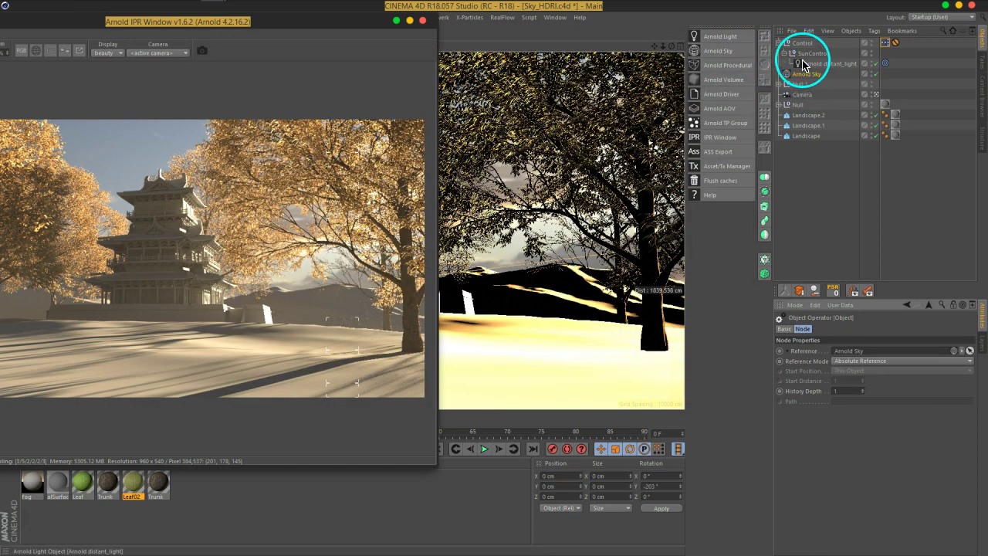
pyautogui.click(803, 43)
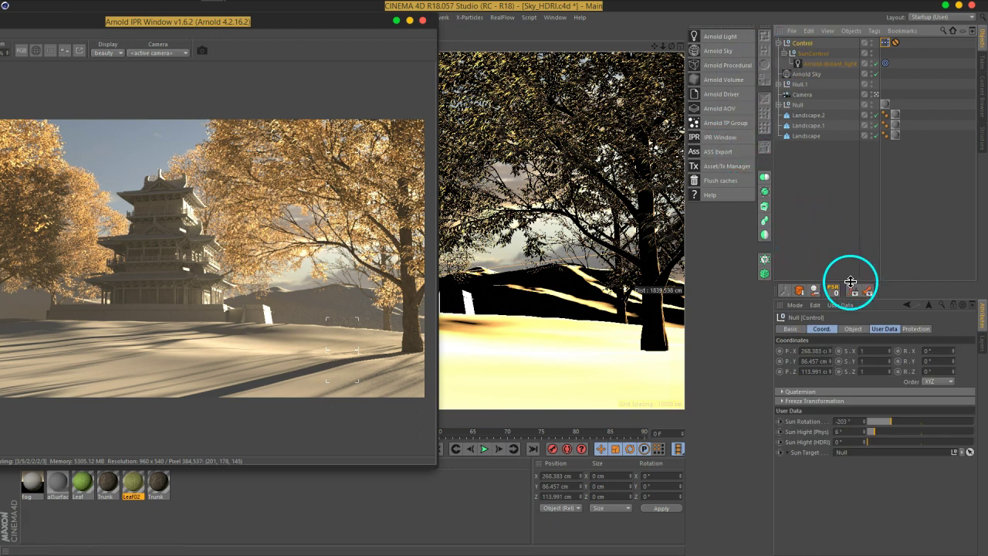
pyautogui.moveTo(850, 282); pyautogui.dragTo(850, 165)
pyautogui.click(884, 212)
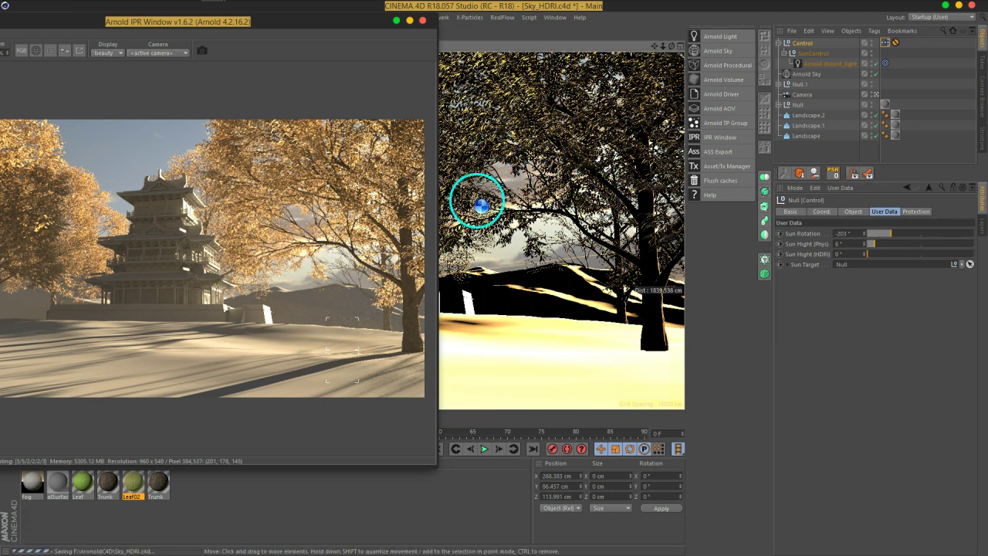
pyautogui.hotkey('ctrl', 's')
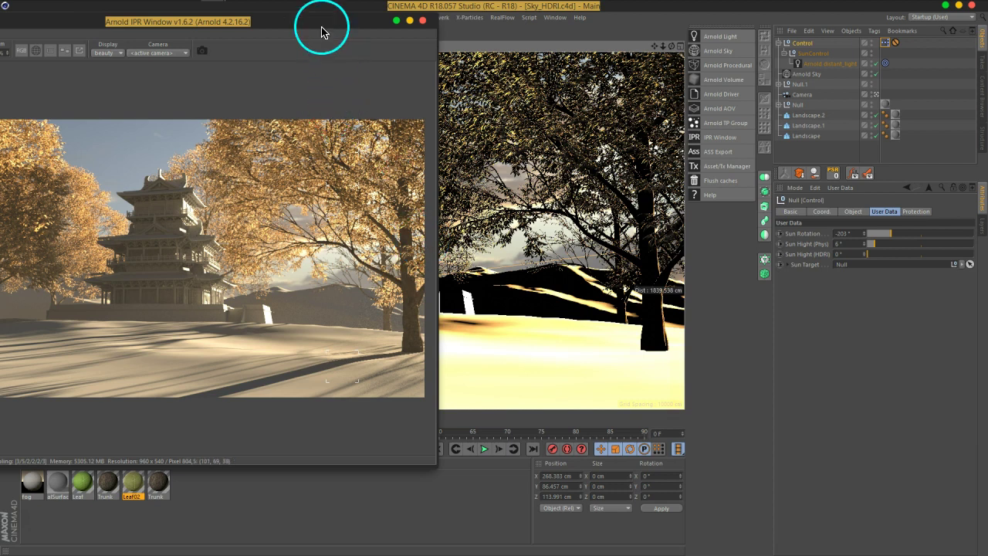
pyautogui.moveTo(323, 30); pyautogui.dragTo(504, 38)
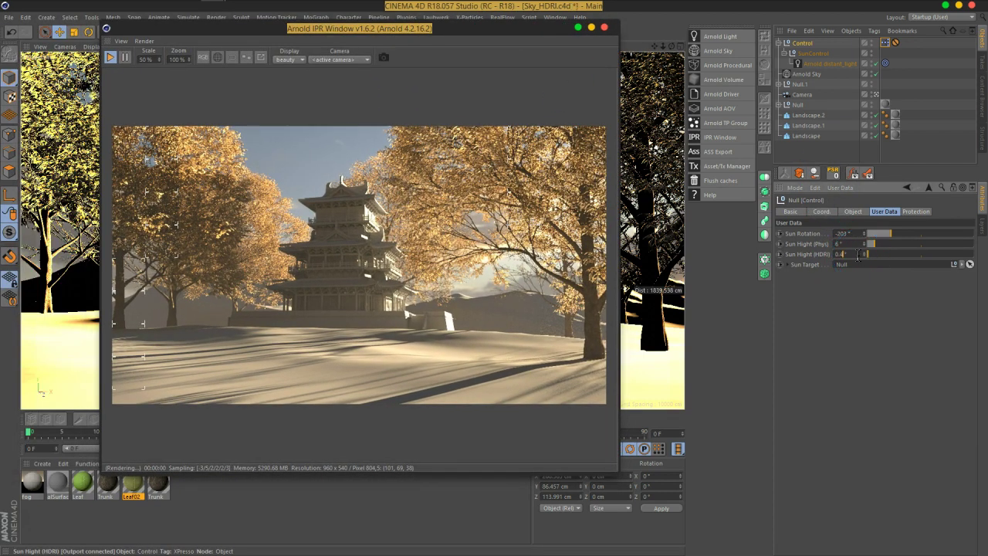
# Step: Raise Sun Hight (HDRI) to 23.8° and return it to 0° while watching the IPR render
pyautogui.click(858, 257)
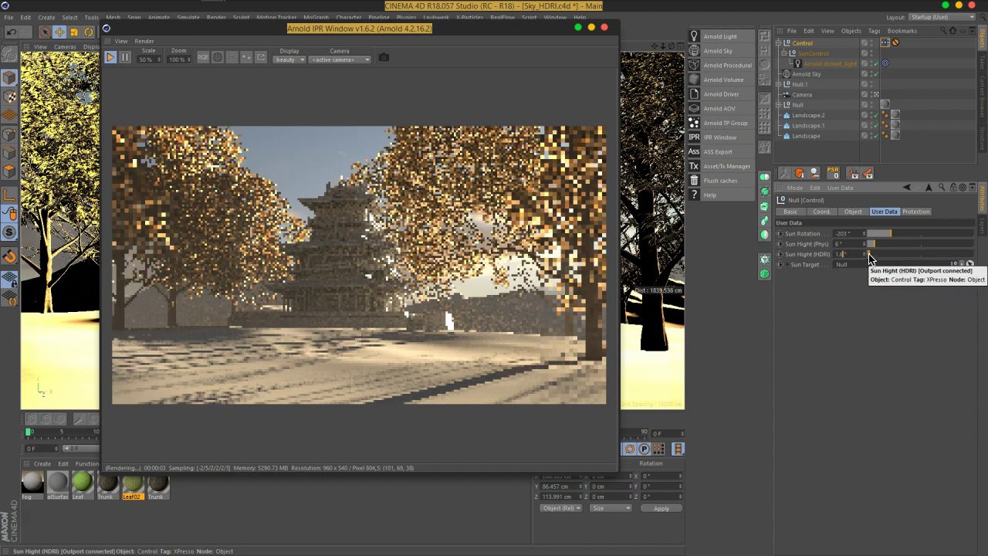
pyautogui.moveTo(859, 257); pyautogui.dragTo(897, 260)
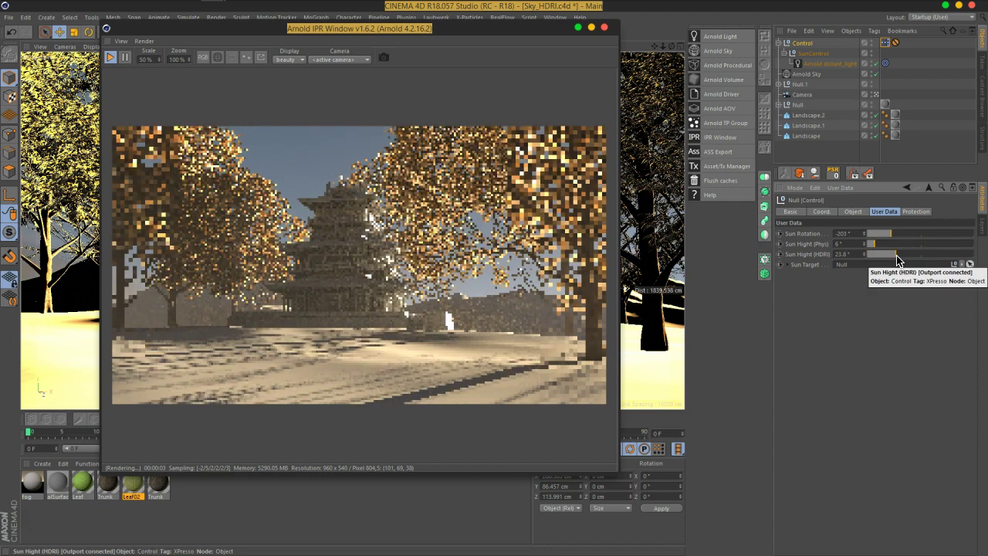
pyautogui.moveTo(891, 260); pyautogui.dragTo(819, 284)
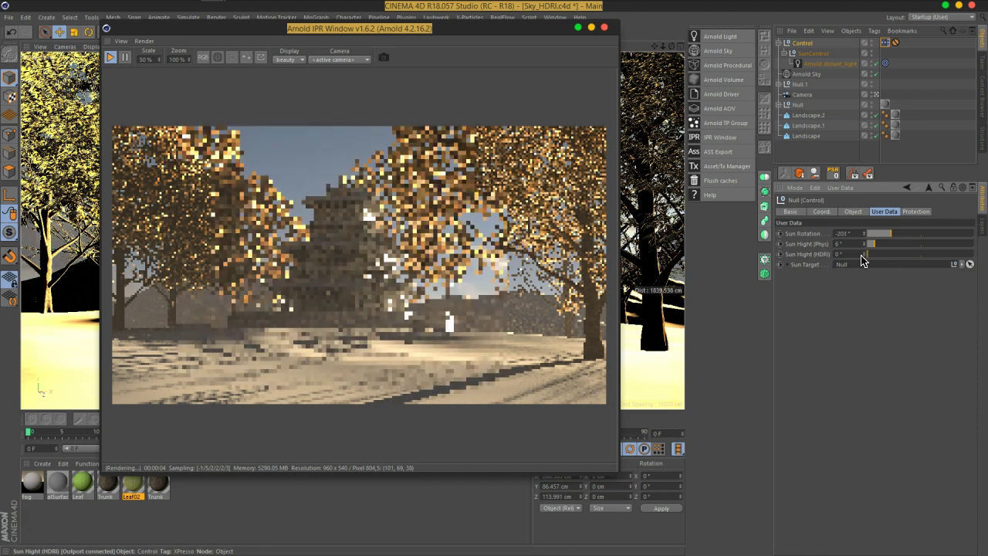
pyautogui.click(728, 343)
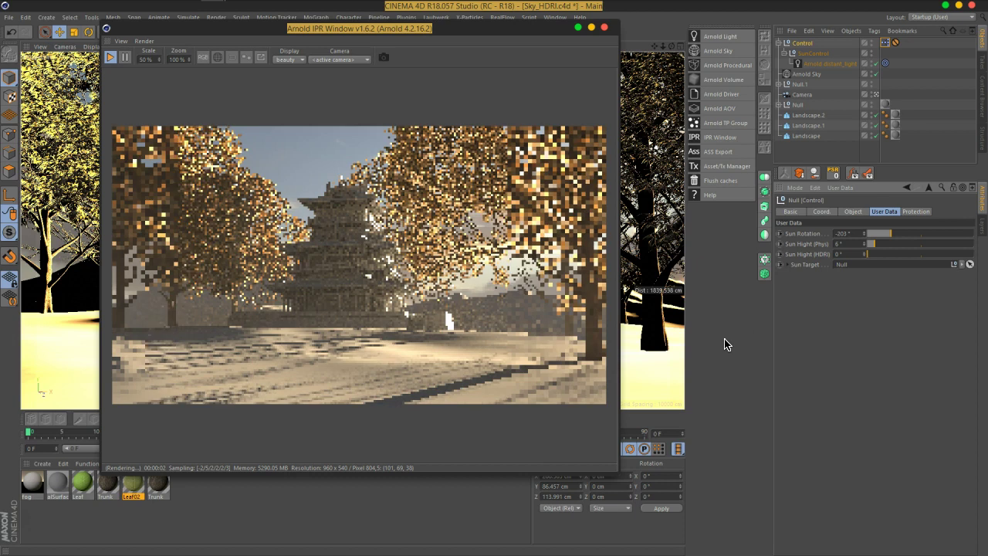
pyautogui.click(229, 256)
pyautogui.click(730, 247)
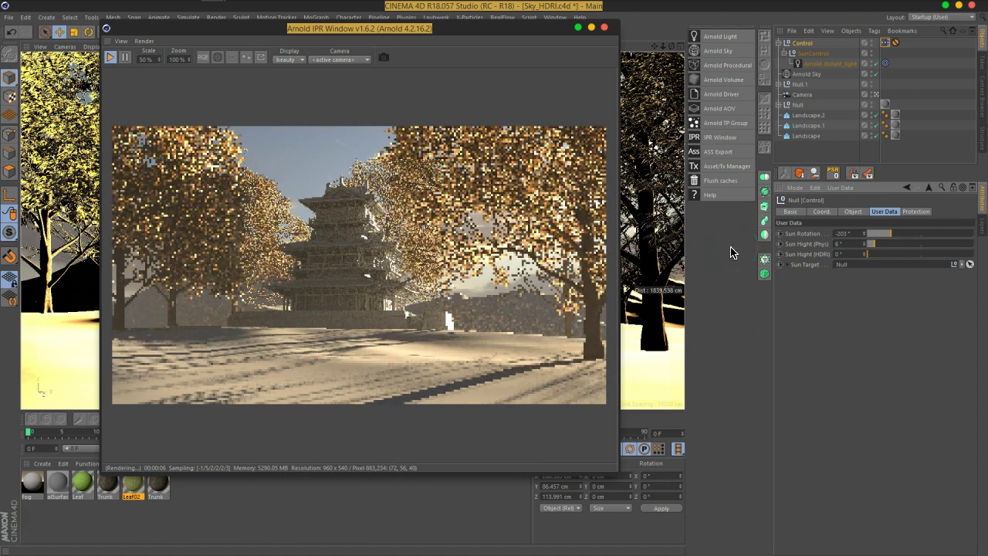
# Step: Open the Control XPresso rig and reposition the SunControl and Target nodes
pyautogui.doubleClick(886, 43)
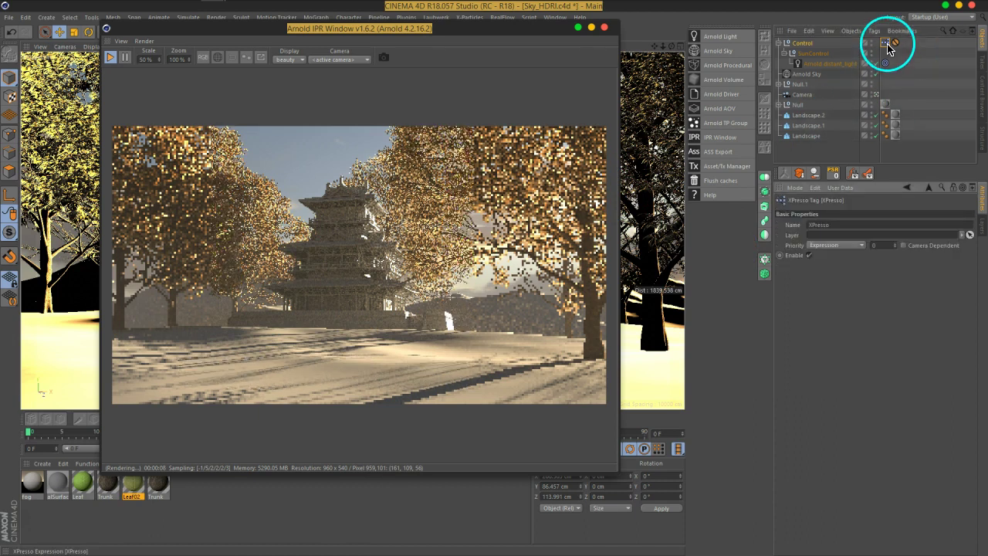
pyautogui.moveTo(486, 97); pyautogui.dragTo(473, 90)
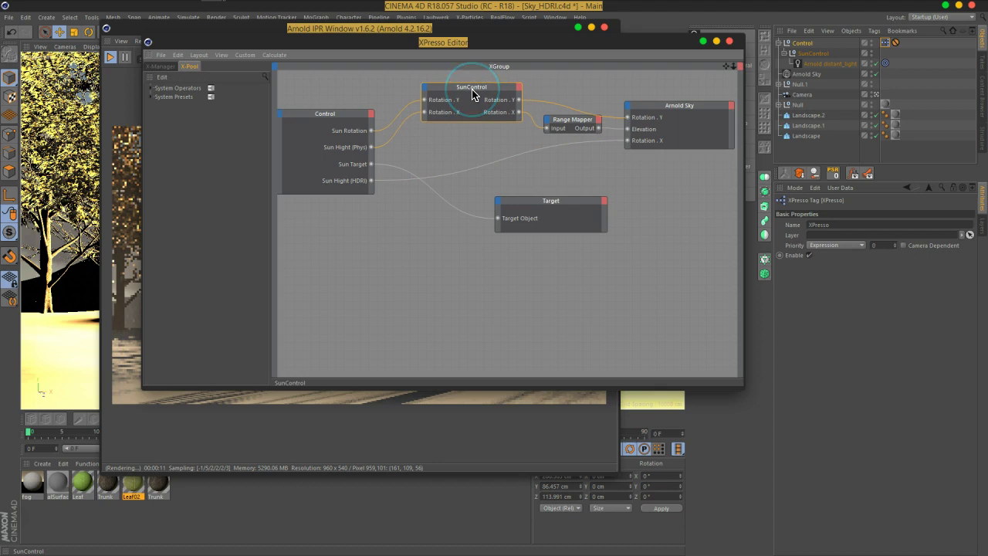
pyautogui.click(556, 211)
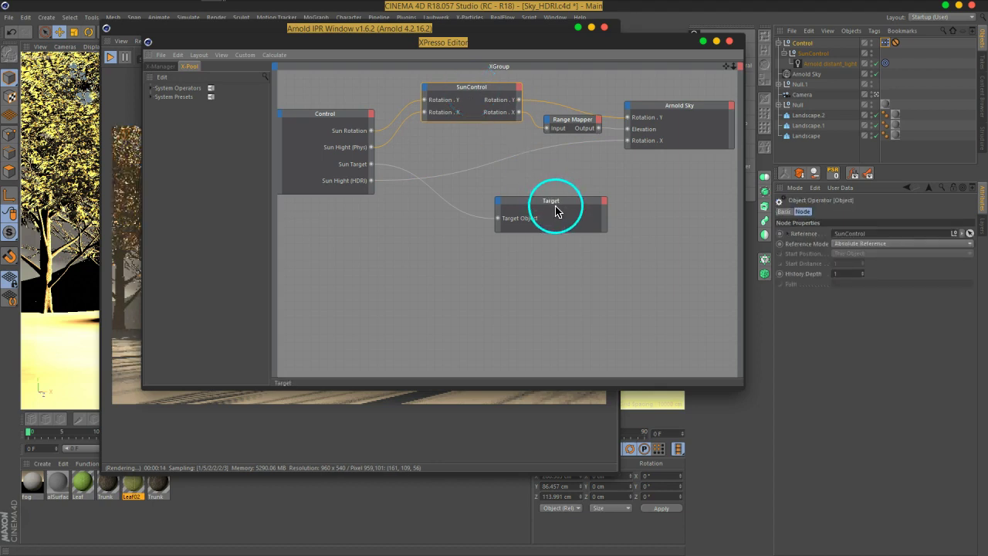
pyautogui.moveTo(557, 207); pyautogui.dragTo(571, 230)
pyautogui.click(554, 203)
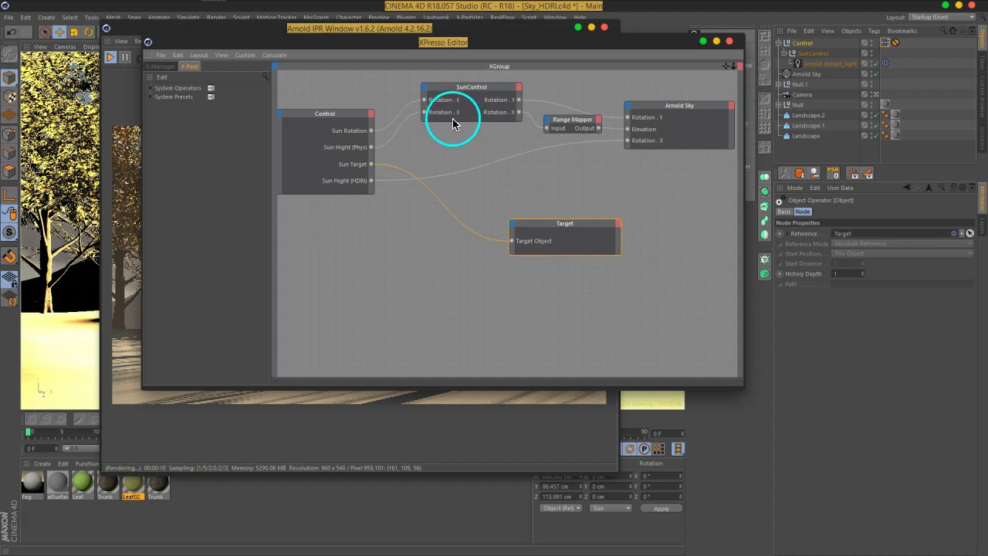
# Step: Disconnect Sun Hight (HDRI) from Arnold Sky's Rotation.X and select the Range Mapper node
pyautogui.click(392, 135)
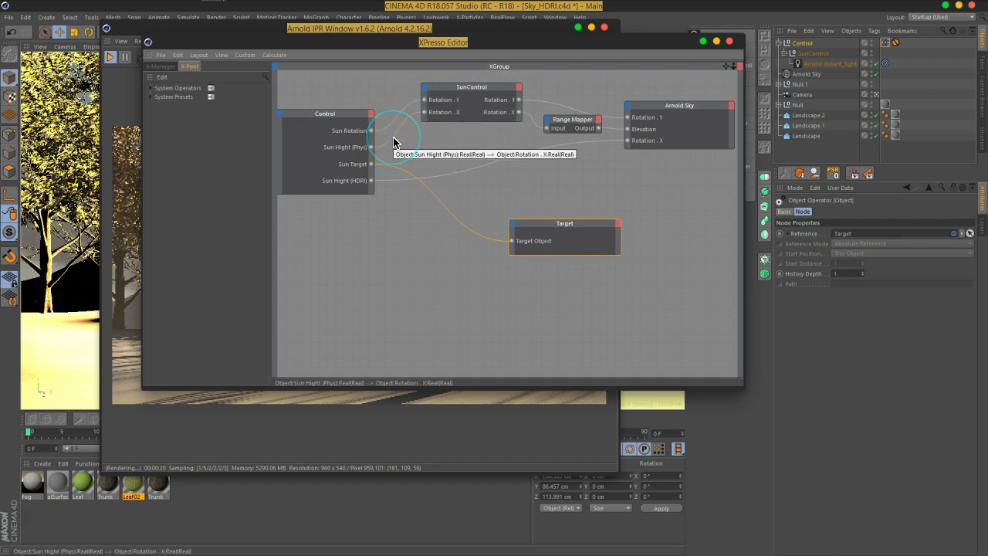
pyautogui.click(388, 160)
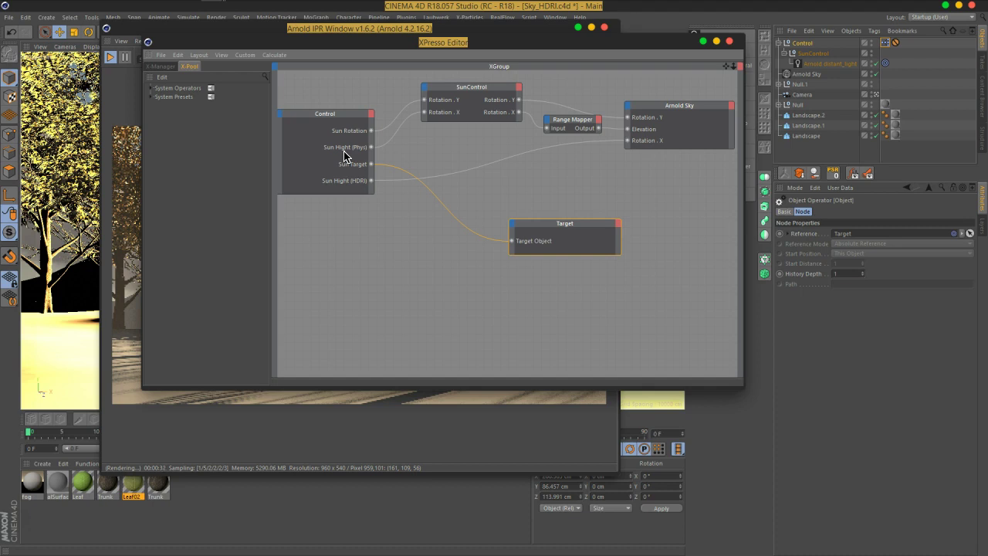
pyautogui.click(584, 177)
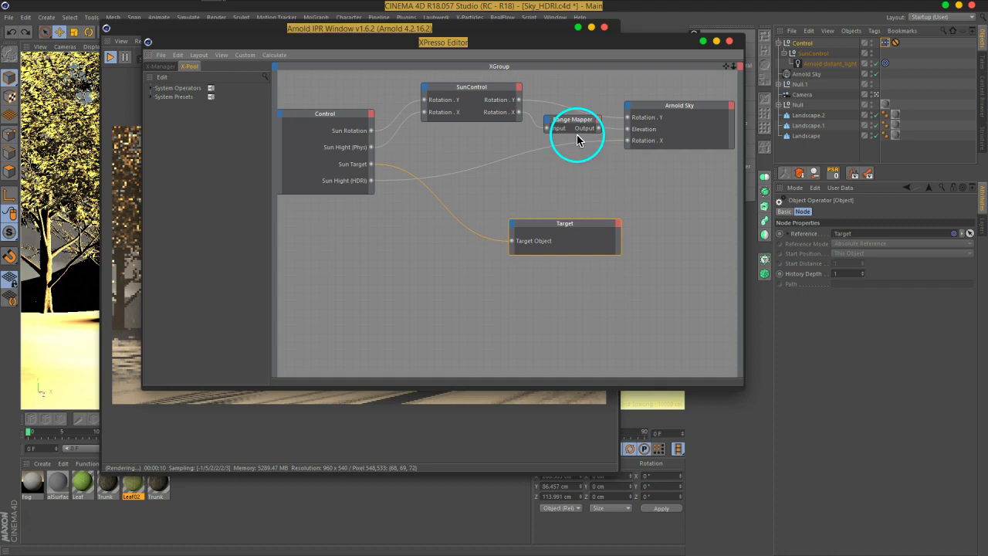
pyautogui.moveTo(578, 152); pyautogui.dragTo(560, 191)
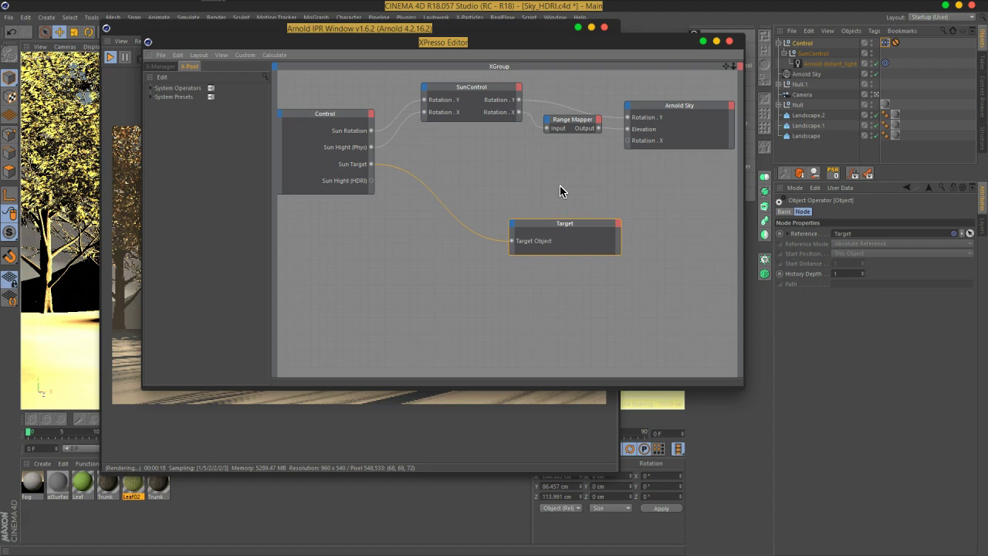
pyautogui.moveTo(584, 130); pyautogui.dragTo(579, 134)
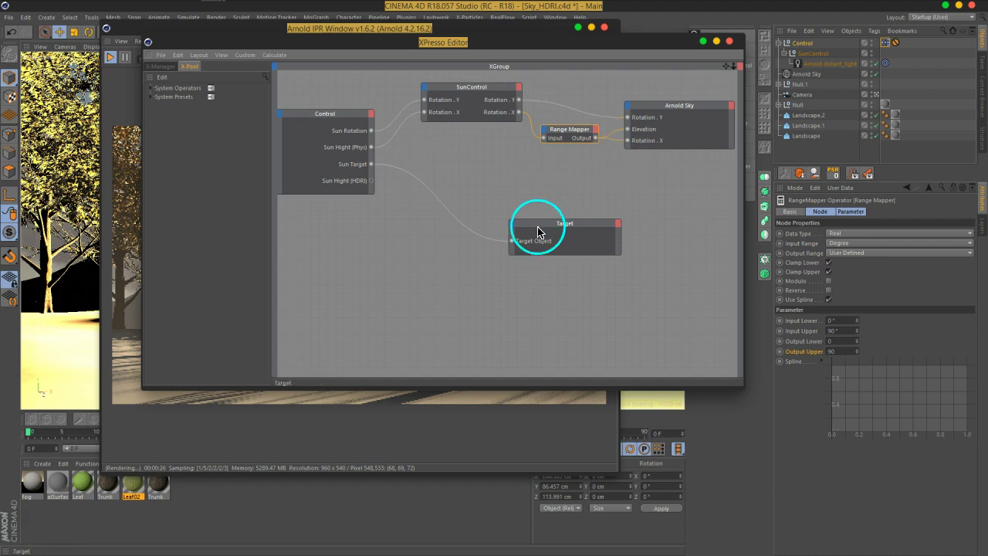
# Step: Close the XPresso Editor and try Control's Sun Hight (Phys) at 17° then 4°, and adjust Sun Hight (HDRI)
pyautogui.click(728, 42)
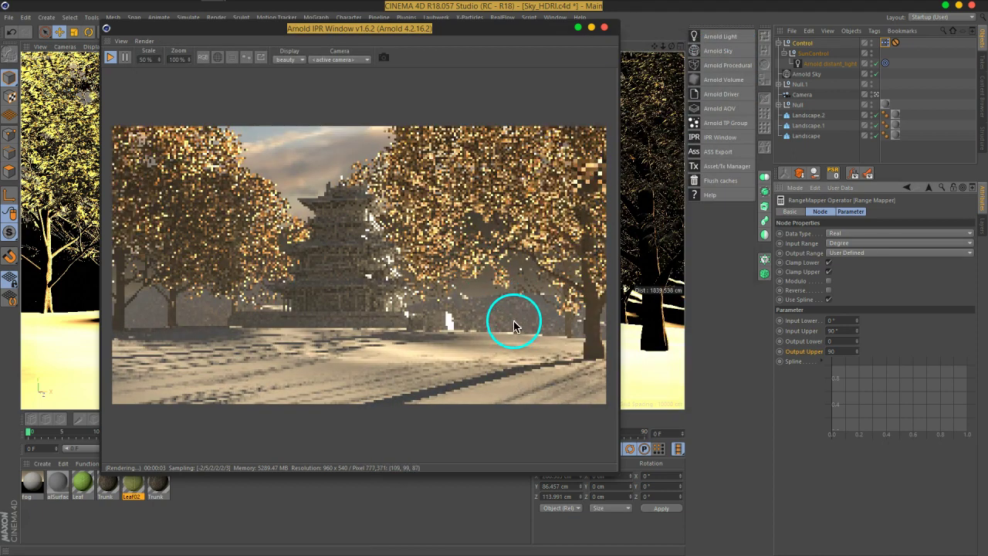
pyautogui.click(805, 44)
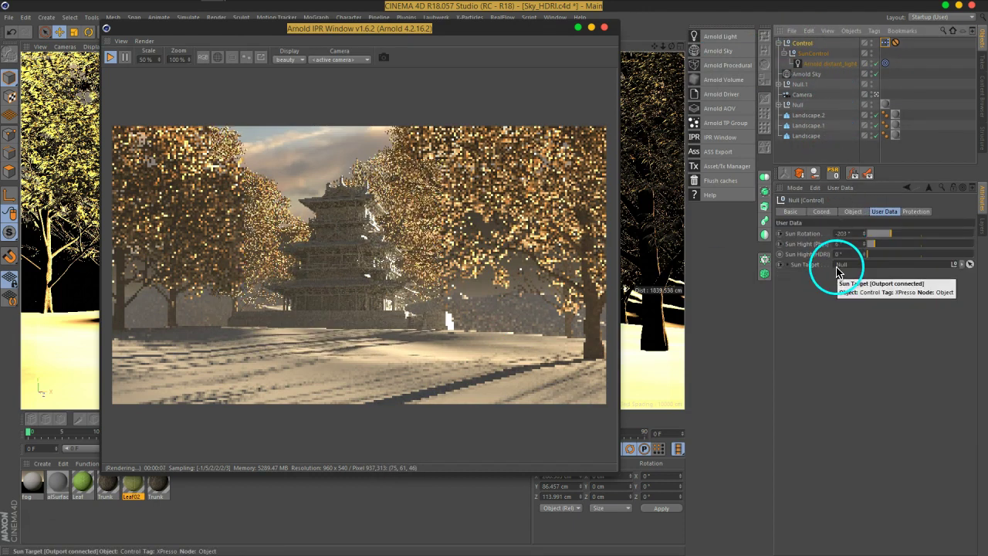
pyautogui.click(807, 244)
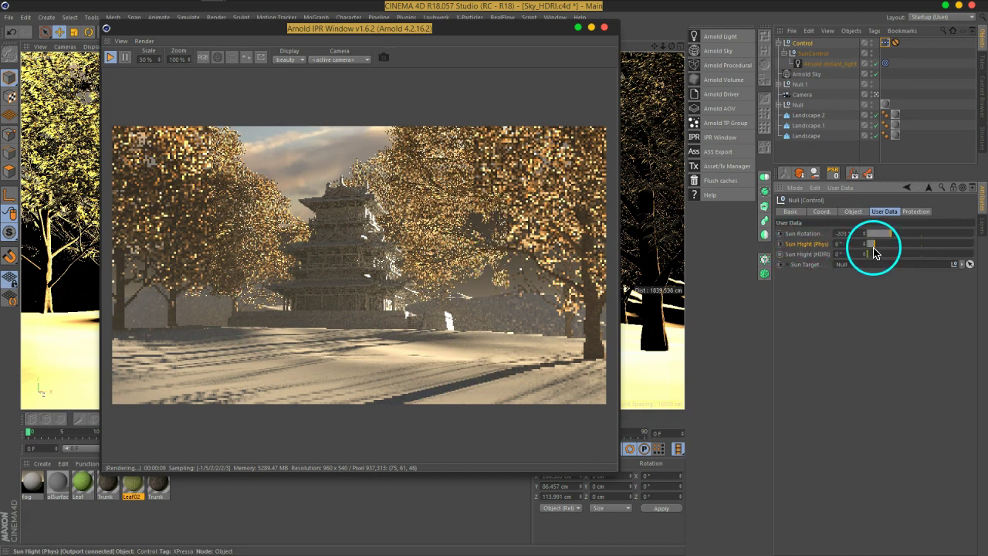
pyautogui.moveTo(875, 252)
pyautogui.mouseDown()
pyautogui.moveTo(888, 248)
pyautogui.moveTo(876, 250)
pyautogui.mouseUp()
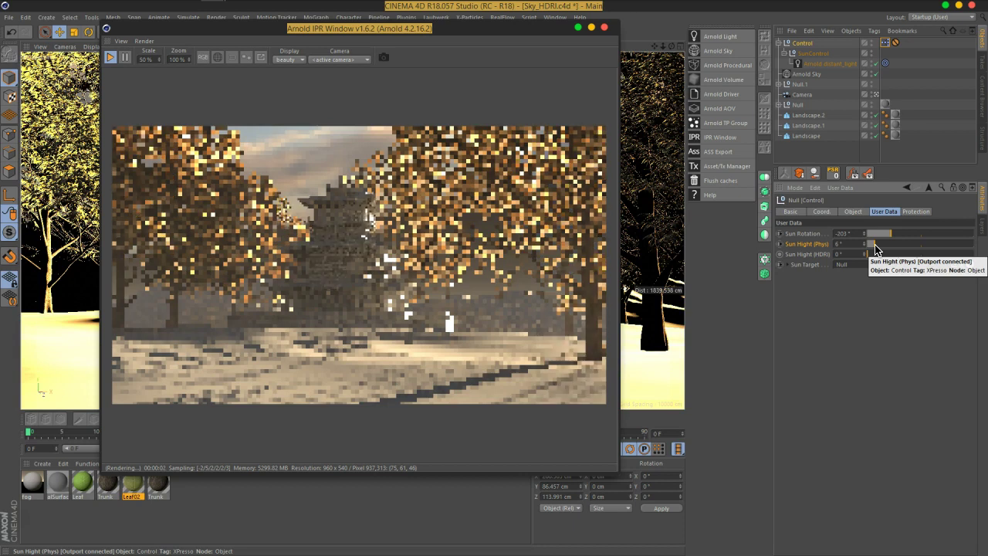
pyautogui.moveTo(875, 247); pyautogui.dragTo(834, 283)
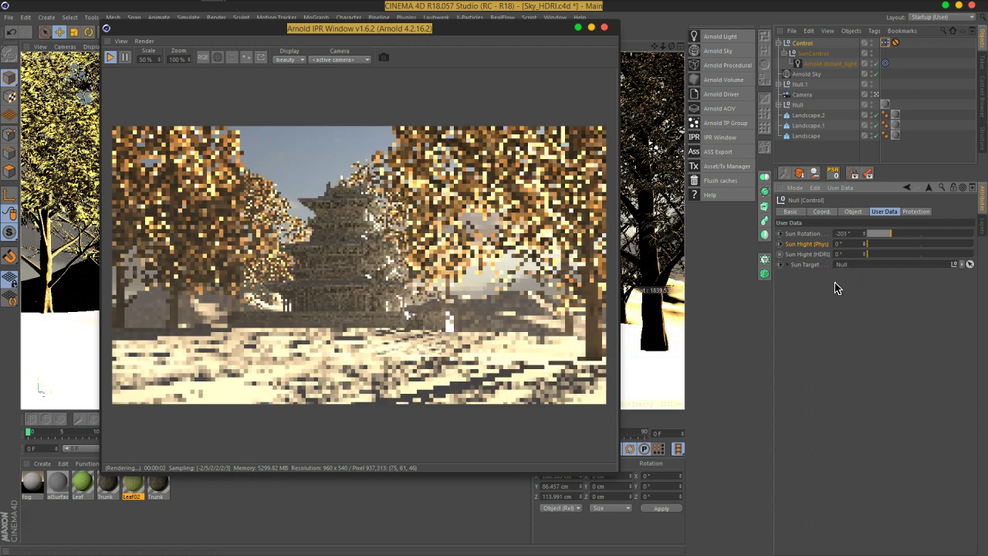
pyautogui.moveTo(827, 281); pyautogui.dragTo(806, 263)
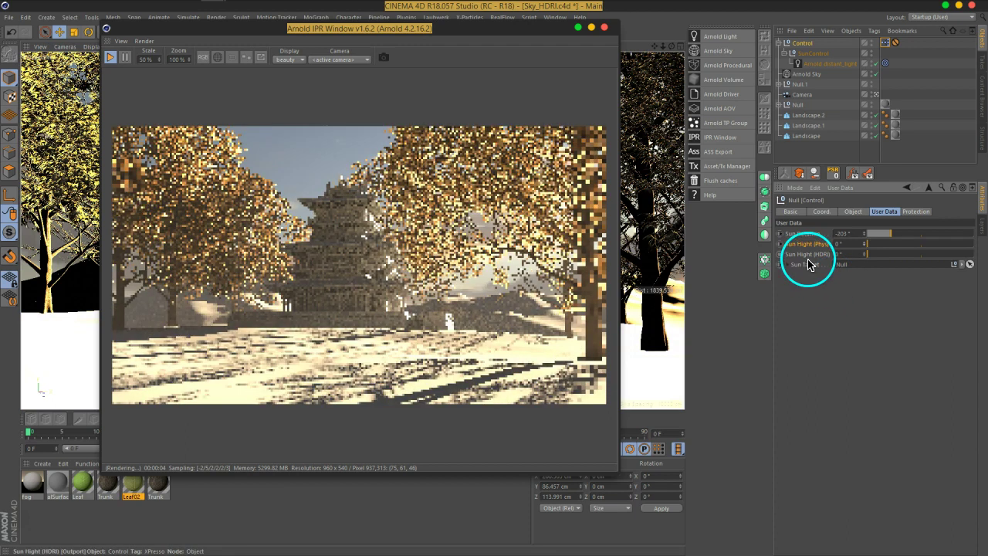
pyautogui.click(808, 262)
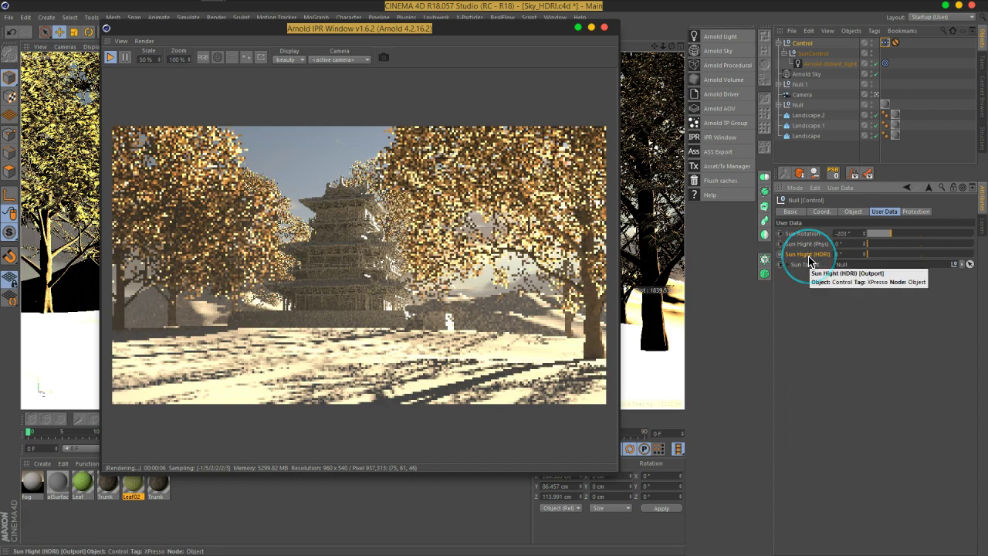
pyautogui.moveTo(809, 262); pyautogui.dragTo(840, 258)
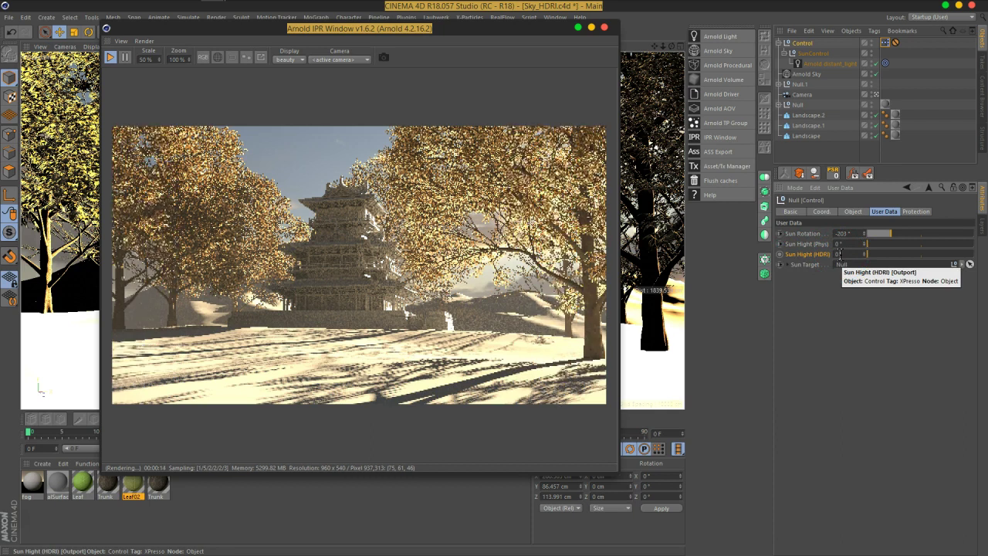
# Step: Step Sun Hight (Phys) down from 3° to 0°
pyautogui.click(864, 245)
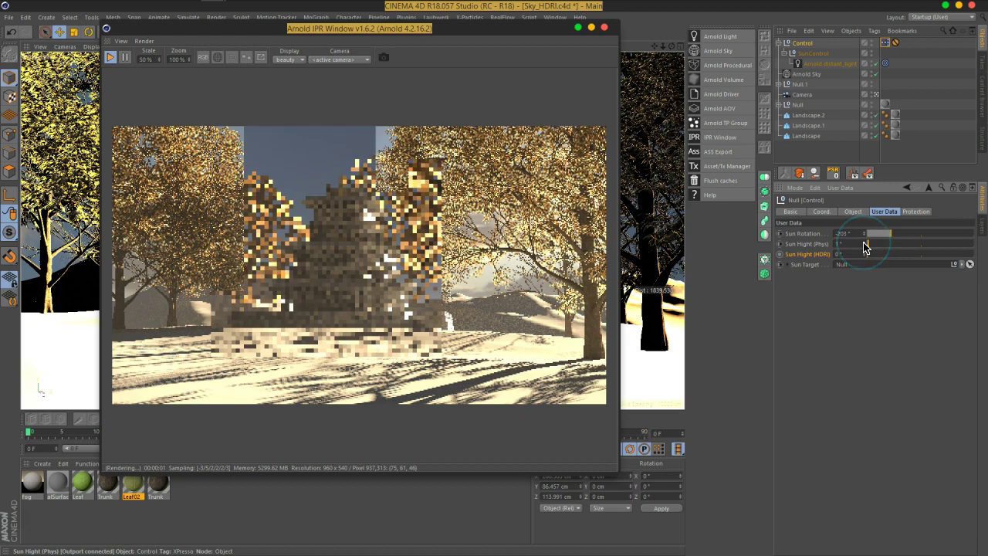
pyautogui.click(866, 246)
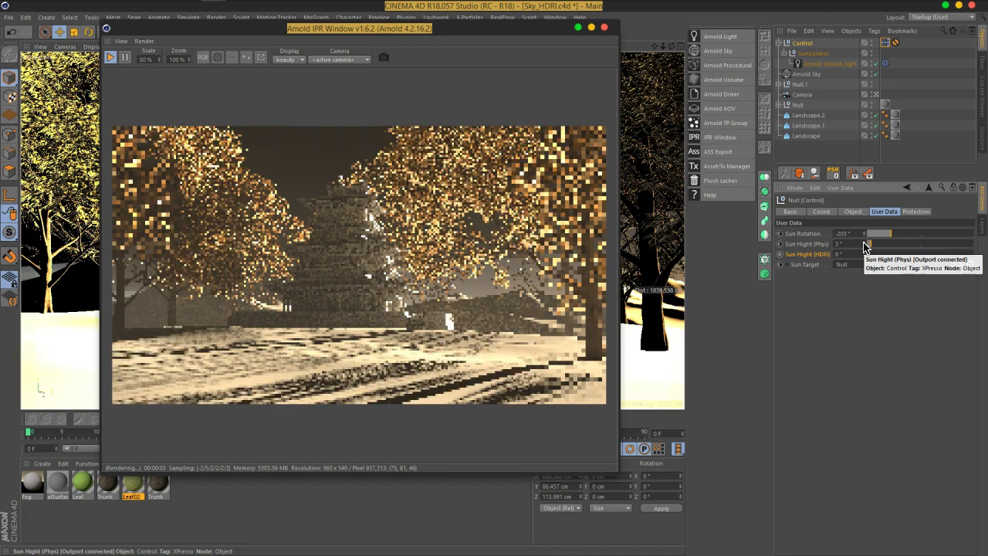
pyautogui.click(866, 247)
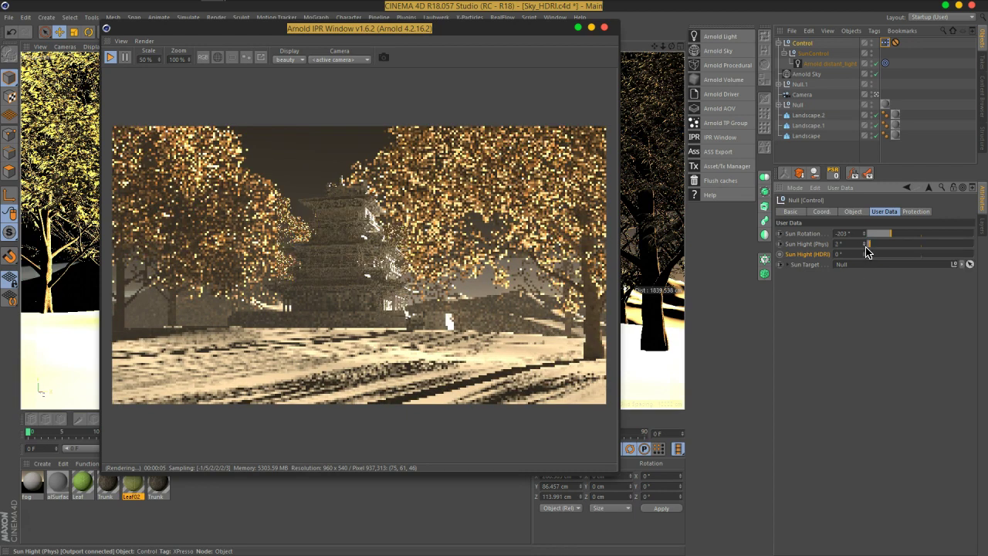
pyautogui.click(865, 247)
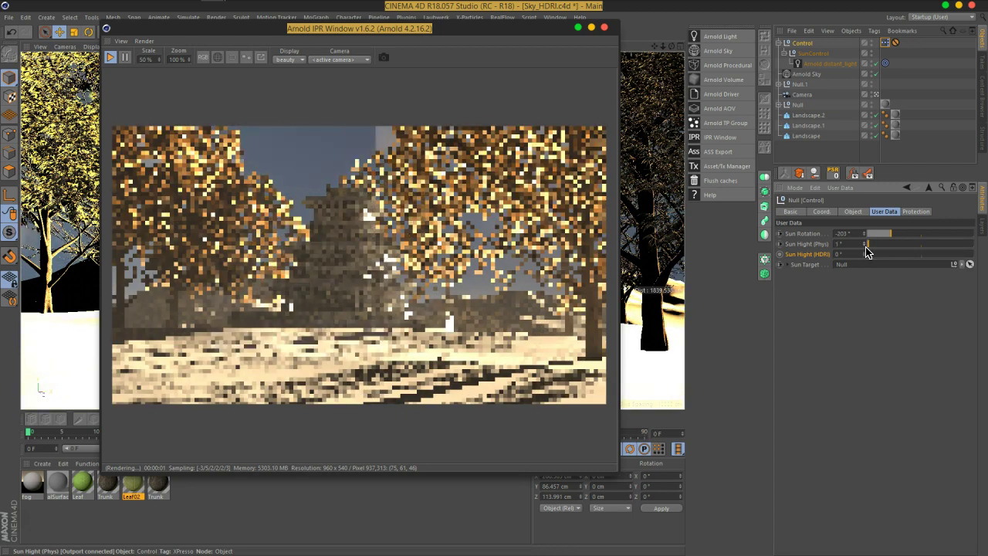
pyautogui.click(866, 247)
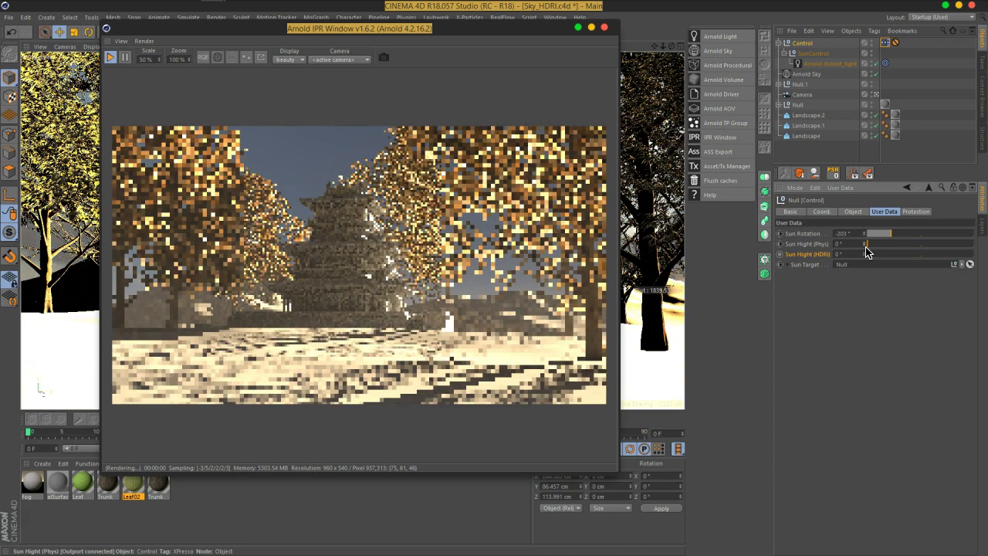
# Step: Rotate the sun to -310° with the Sun Rotation slider
pyautogui.moveTo(878, 233); pyautogui.dragTo(881, 240)
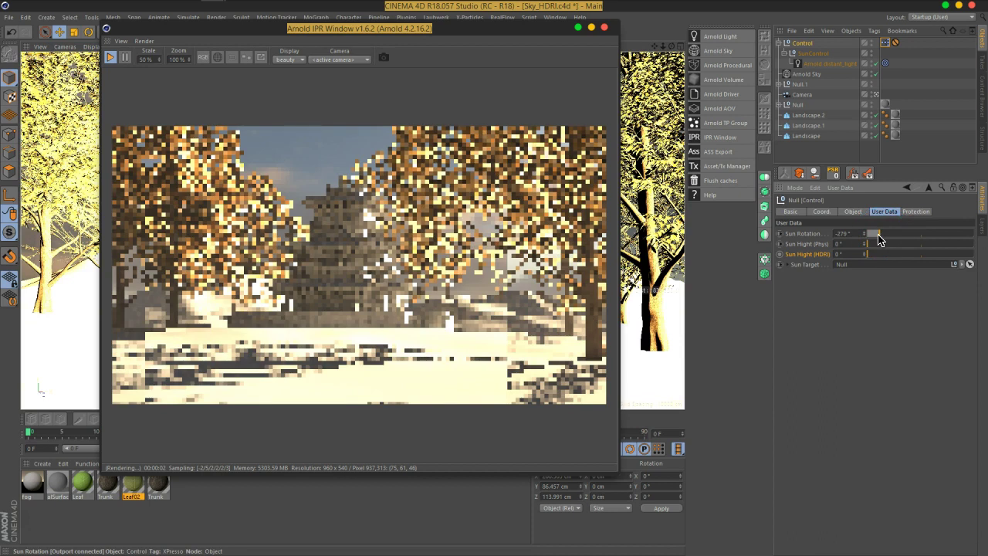
pyautogui.moveTo(879, 240); pyautogui.dragTo(876, 240)
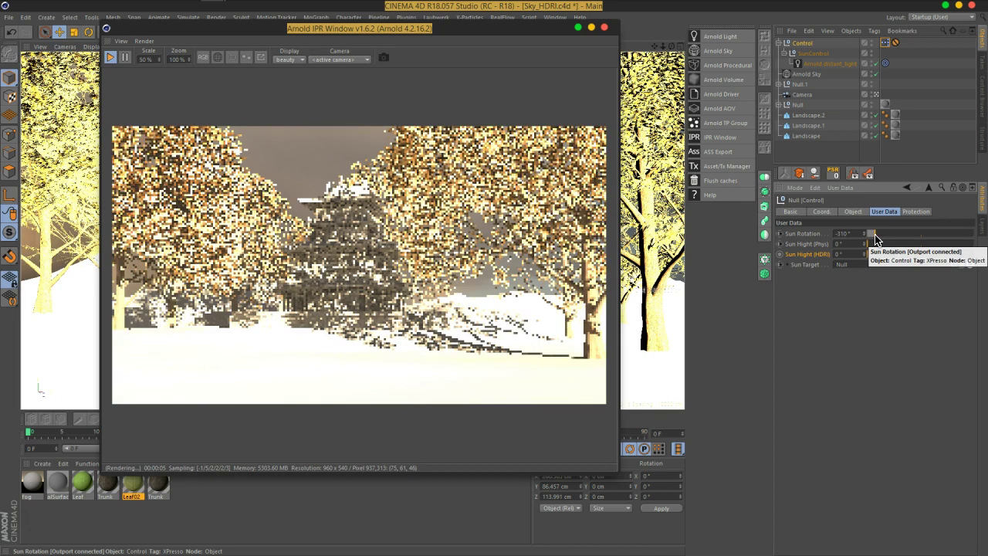
pyautogui.moveTo(441, 286); pyautogui.dragTo(451, 280)
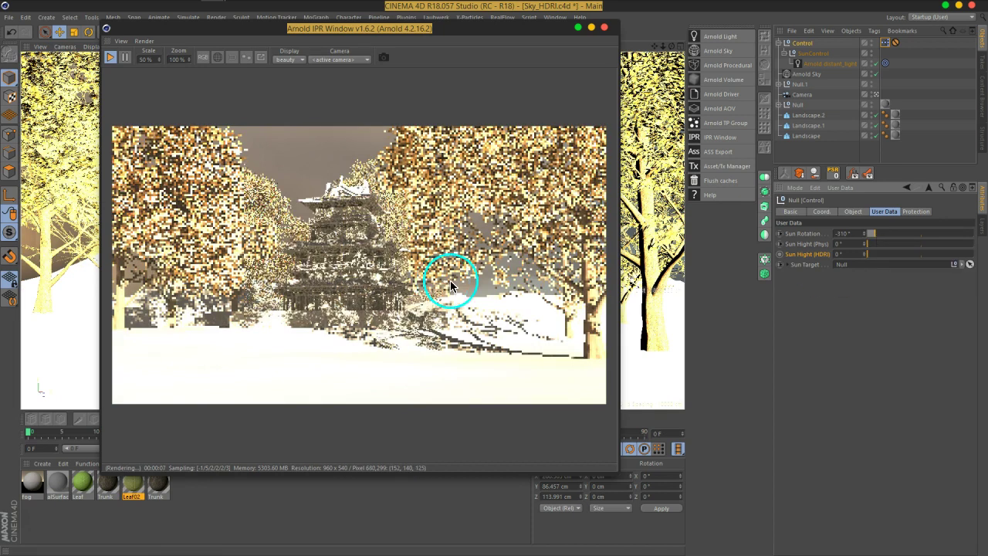
# Step: Set the Arnold distant light's Exposure to 2
pyautogui.click(807, 65)
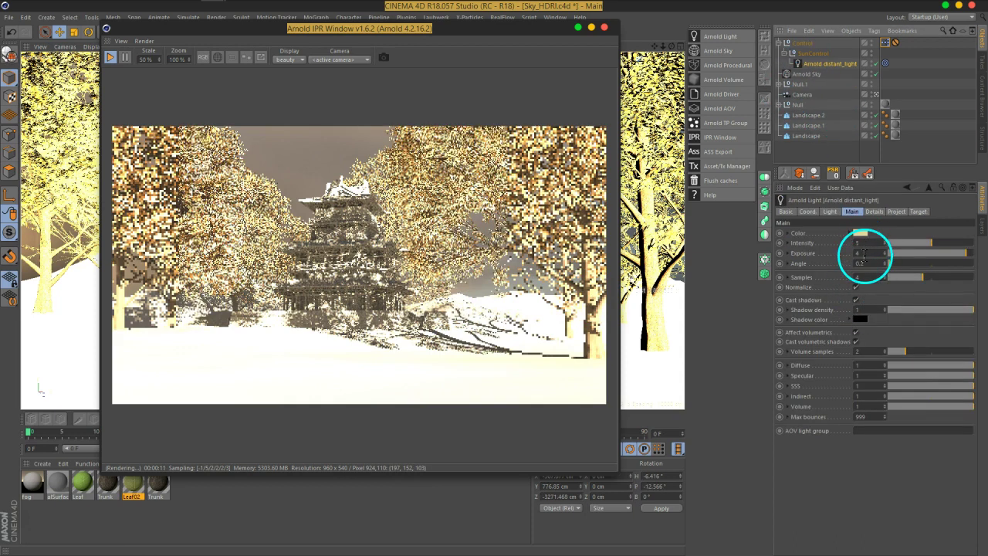
pyautogui.doubleClick(864, 254)
pyautogui.write('2')
pyautogui.press('Return')
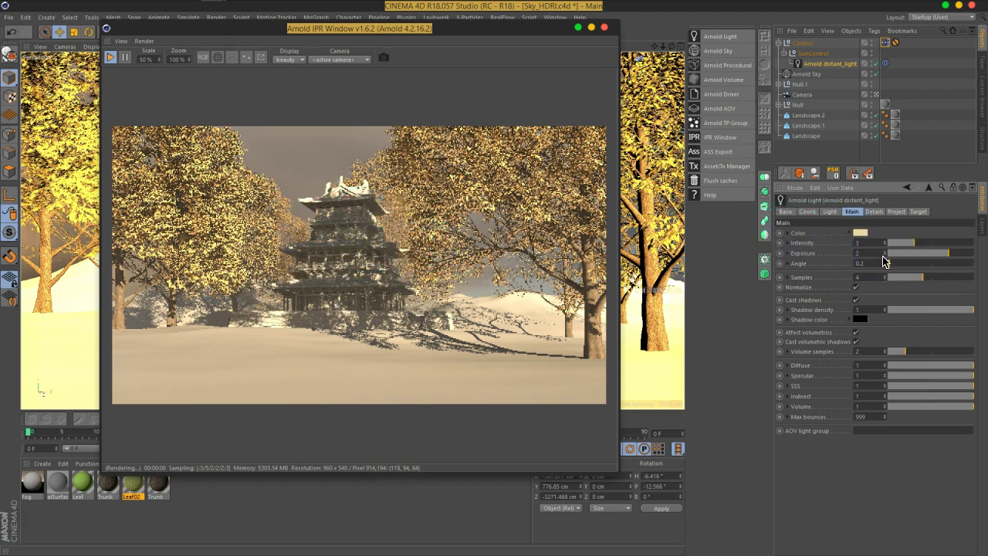
pyautogui.moveTo(884, 262); pyautogui.dragTo(796, 292)
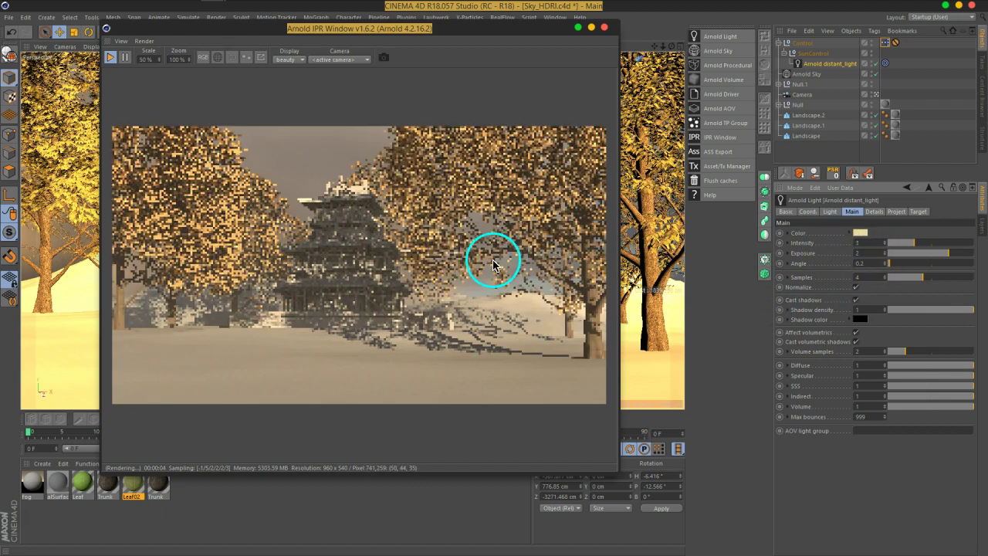
# Step: Check Arnold Sky's HDRI settings, then set Control's Sun Rotation to -203°
pyautogui.click(807, 74)
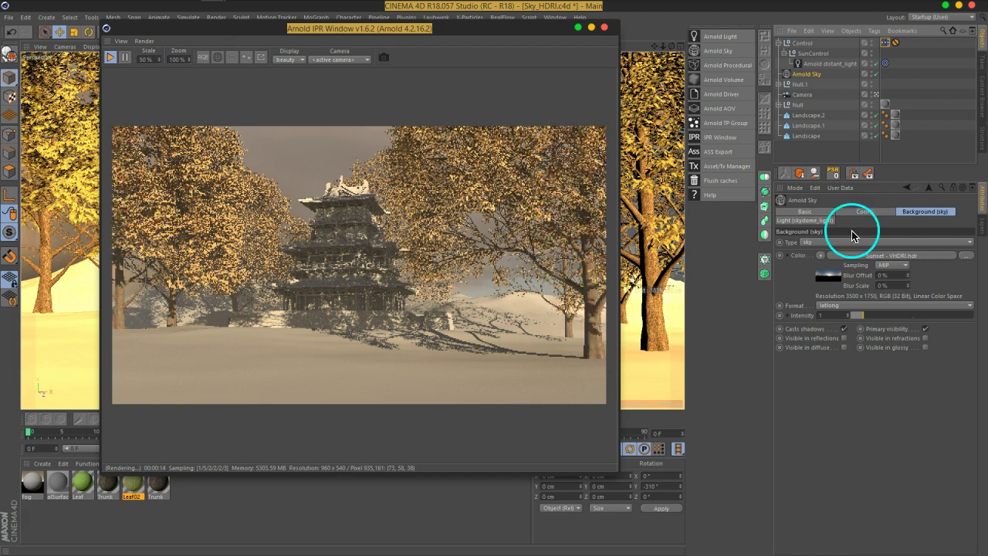
pyautogui.click(806, 45)
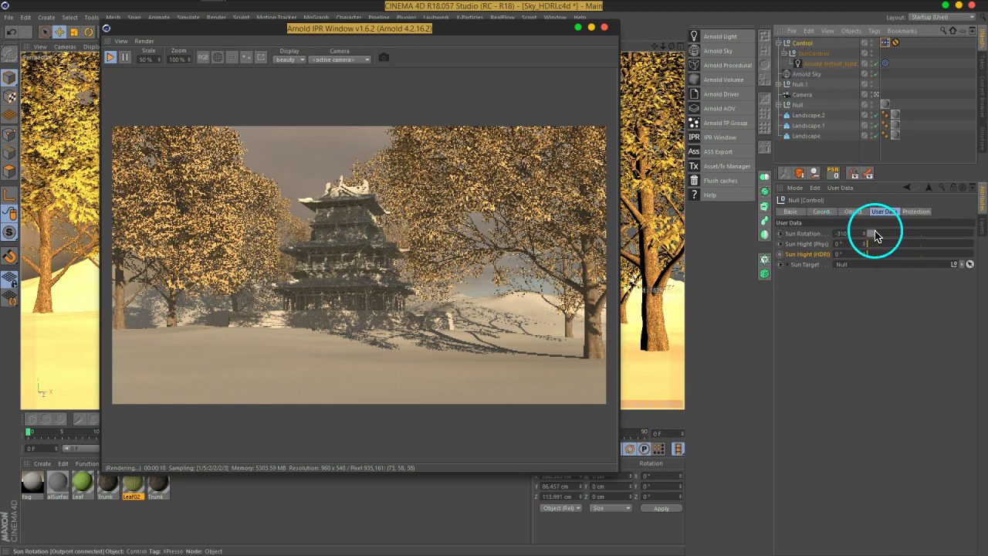
pyautogui.moveTo(875, 236); pyautogui.dragTo(883, 235)
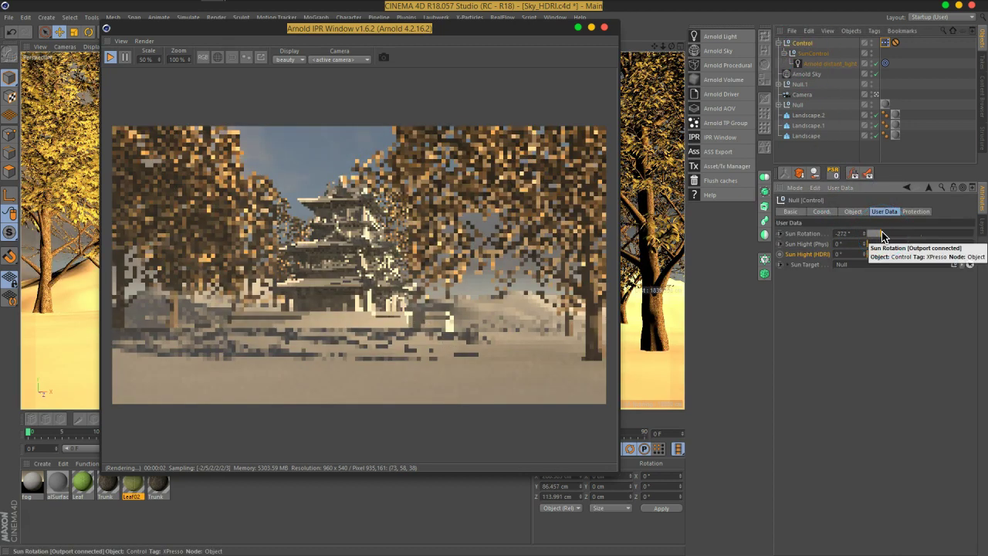
pyautogui.moveTo(883, 235); pyautogui.dragTo(892, 240)
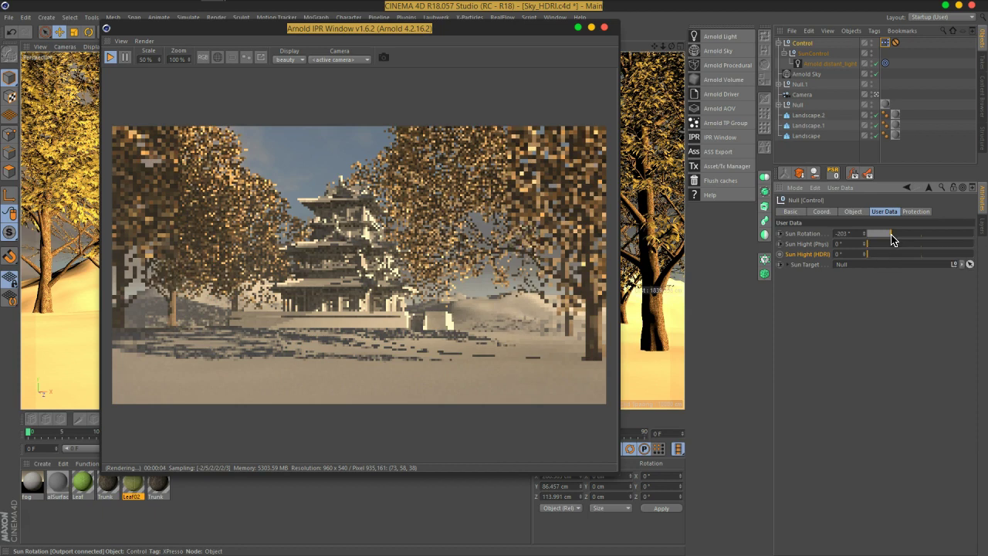